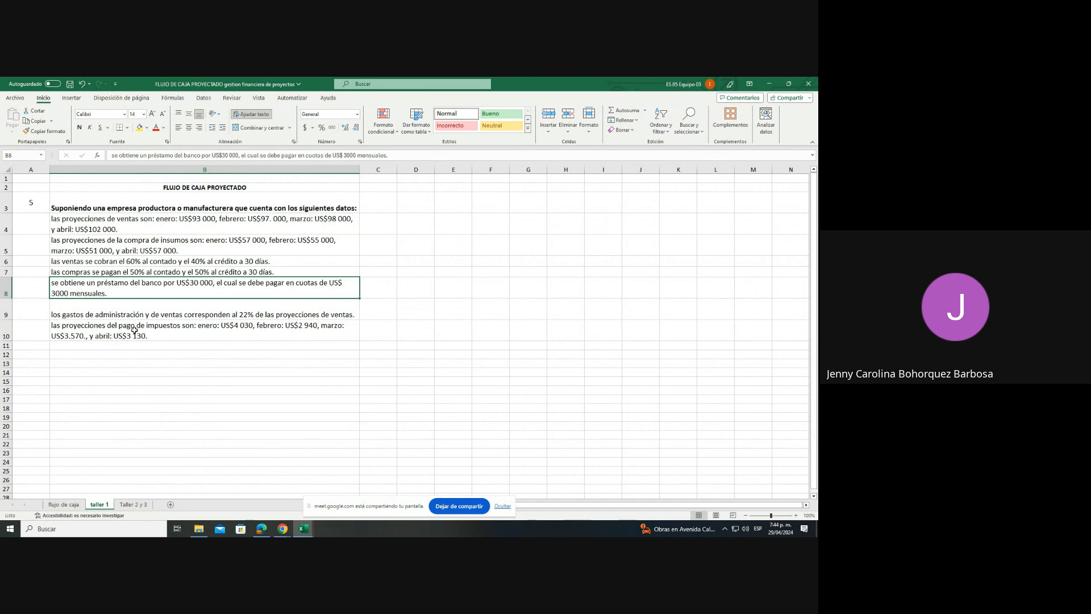
- Review the sales, purchases, loan, expense and tax assumptions of the exercise on the taller 1 sheet
{"action": "left_click", "coordinate": [138, 315]}
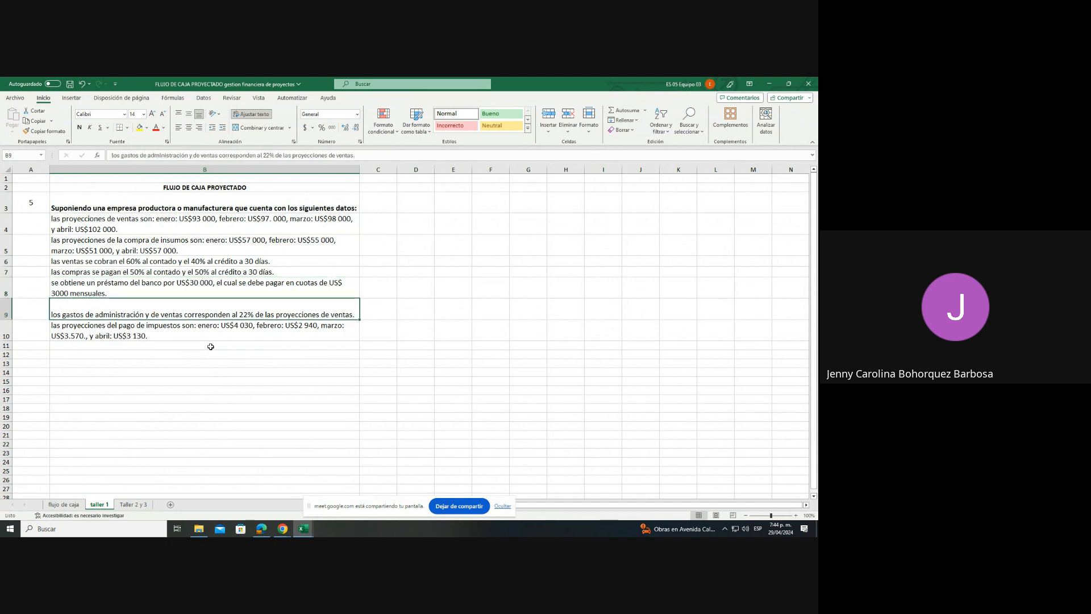
{"action": "left_click", "coordinate": [153, 337]}
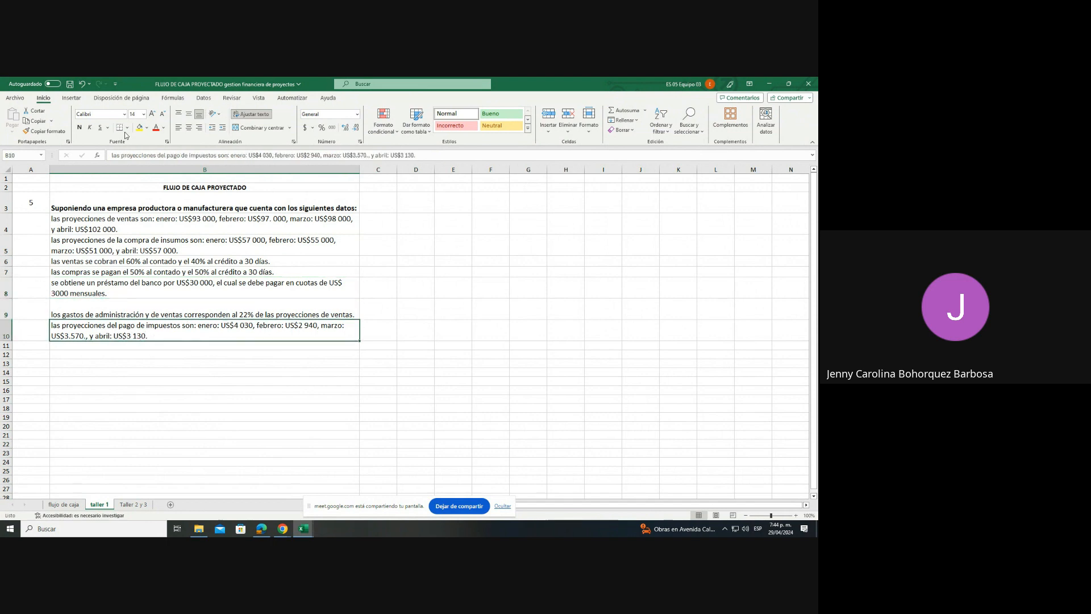
{"action": "left_click", "coordinate": [129, 231]}
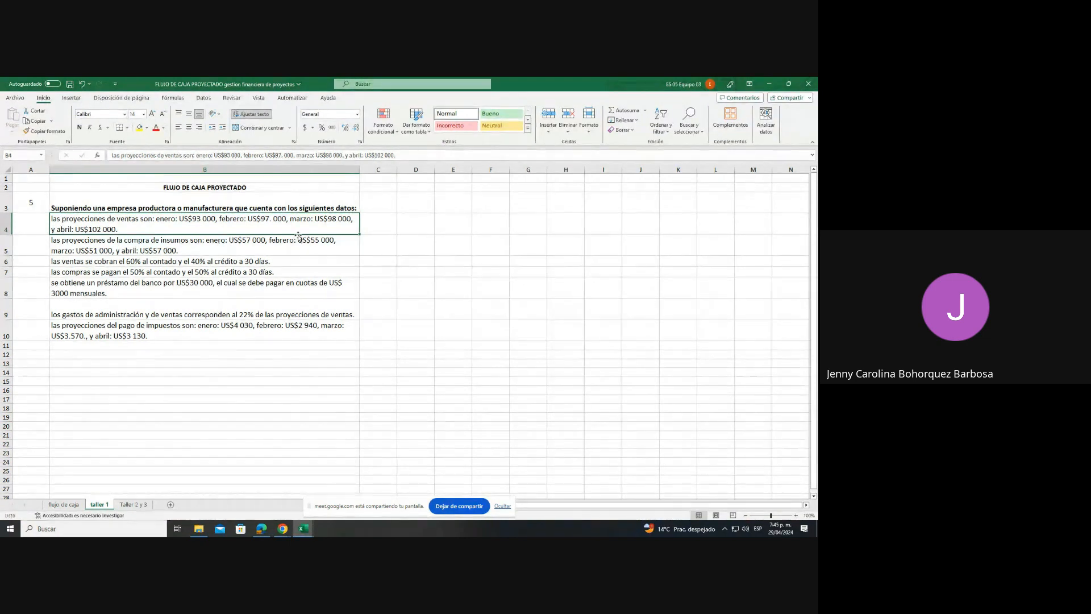
{"action": "left_click", "coordinate": [233, 304]}
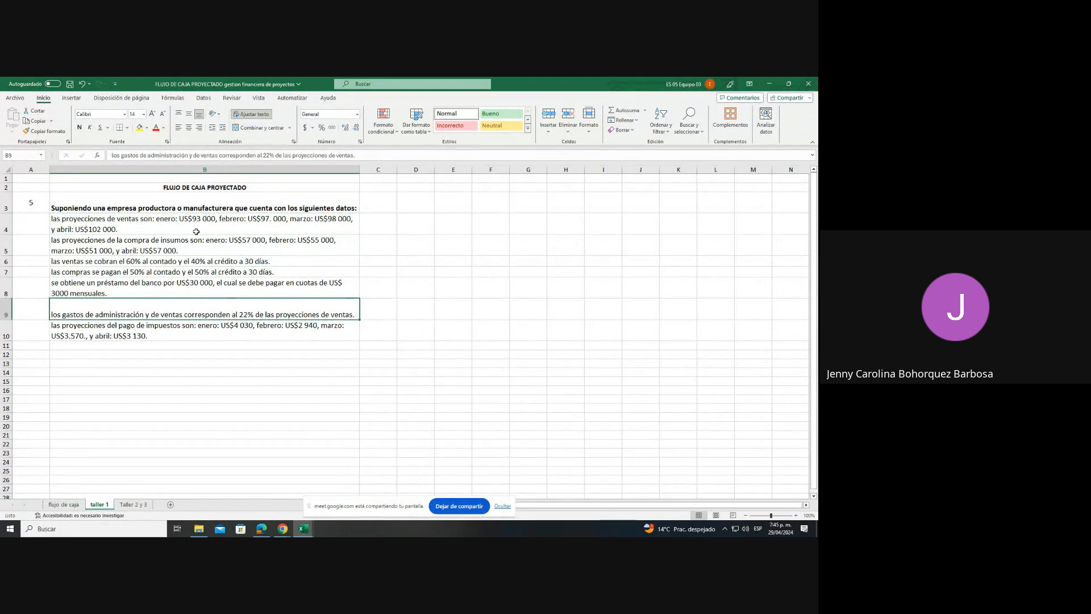
{"action": "left_click", "coordinate": [196, 231]}
{"action": "left_click", "coordinate": [159, 261]}
{"action": "left_click", "coordinate": [136, 285]}
{"action": "left_click", "coordinate": [137, 333]}
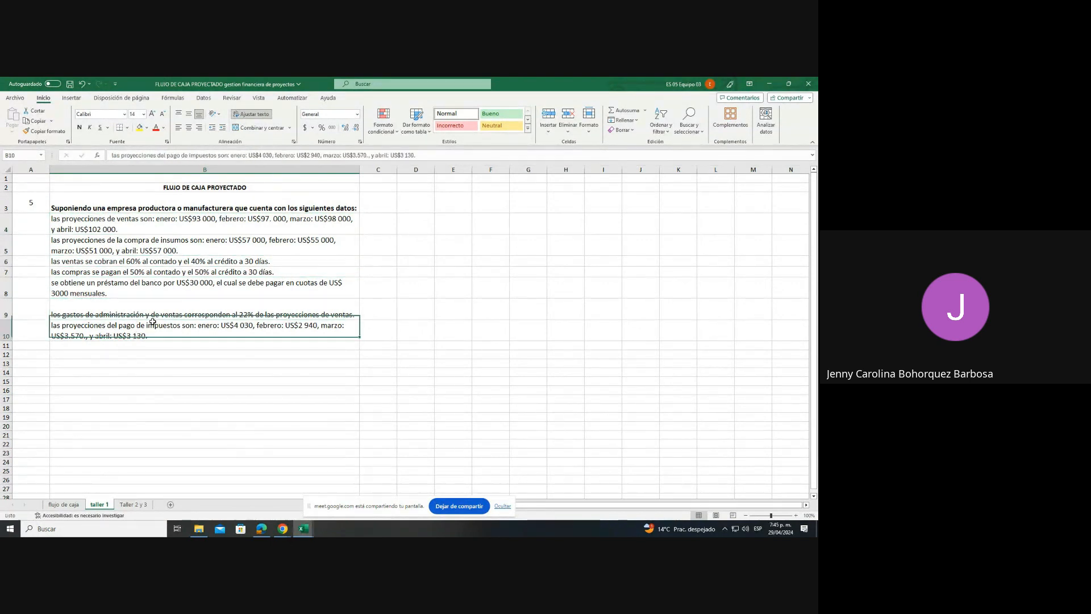
{"action": "left_click", "coordinate": [246, 284]}
{"action": "left_click", "coordinate": [279, 227]}
{"action": "left_click", "coordinate": [269, 205]}
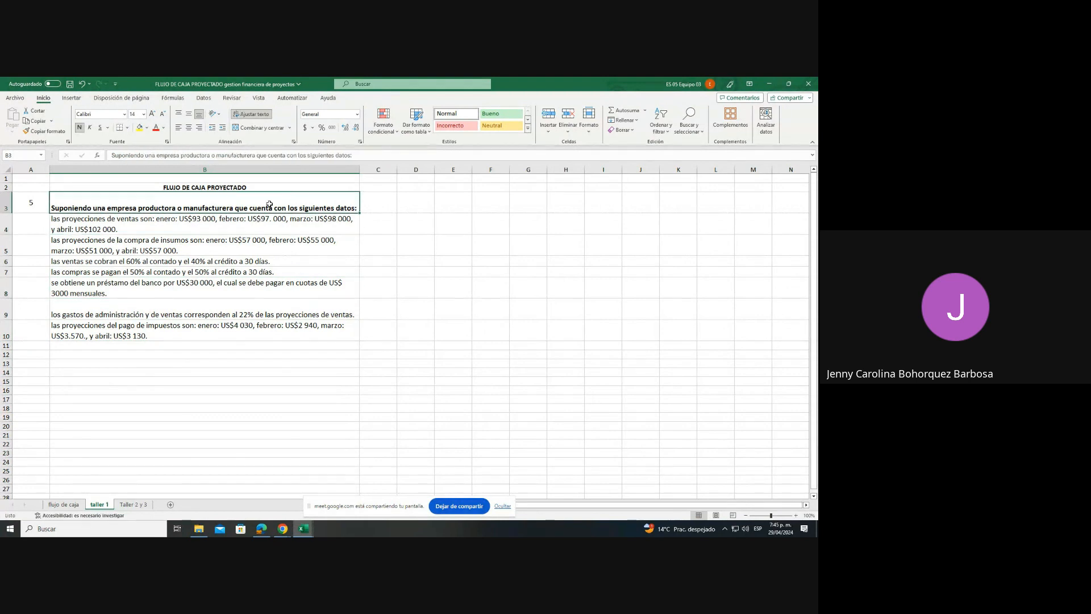
{"action": "left_click", "coordinate": [244, 189]}
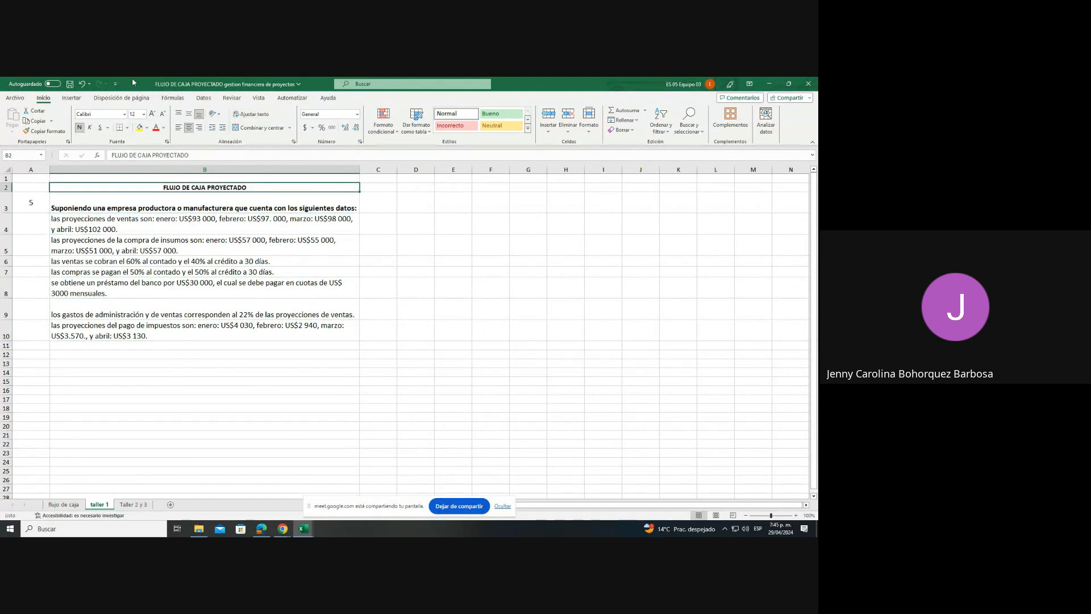
{"action": "left_click", "coordinate": [236, 215]}
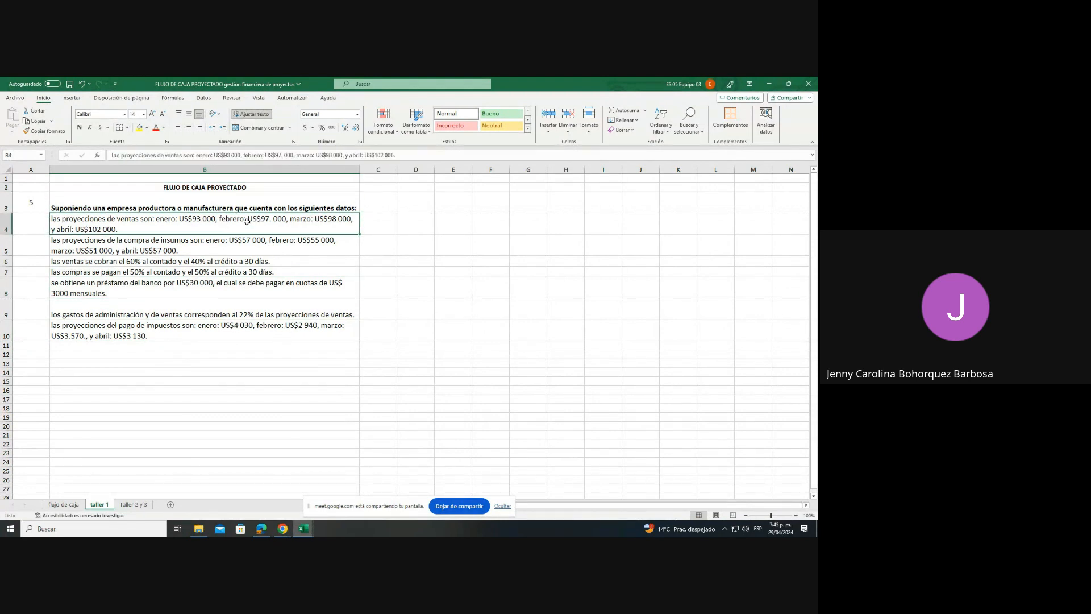
- Go to the flujo de caja sheet and select January's Cuentas por cobrar value
{"action": "left_click", "coordinate": [63, 504]}
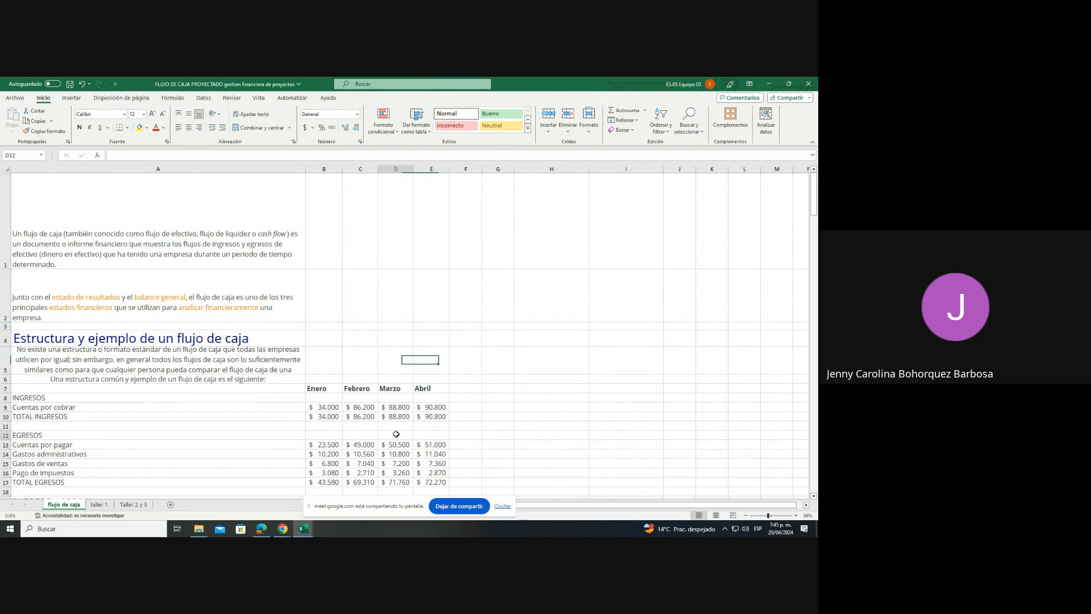
{"action": "left_click", "coordinate": [340, 407]}
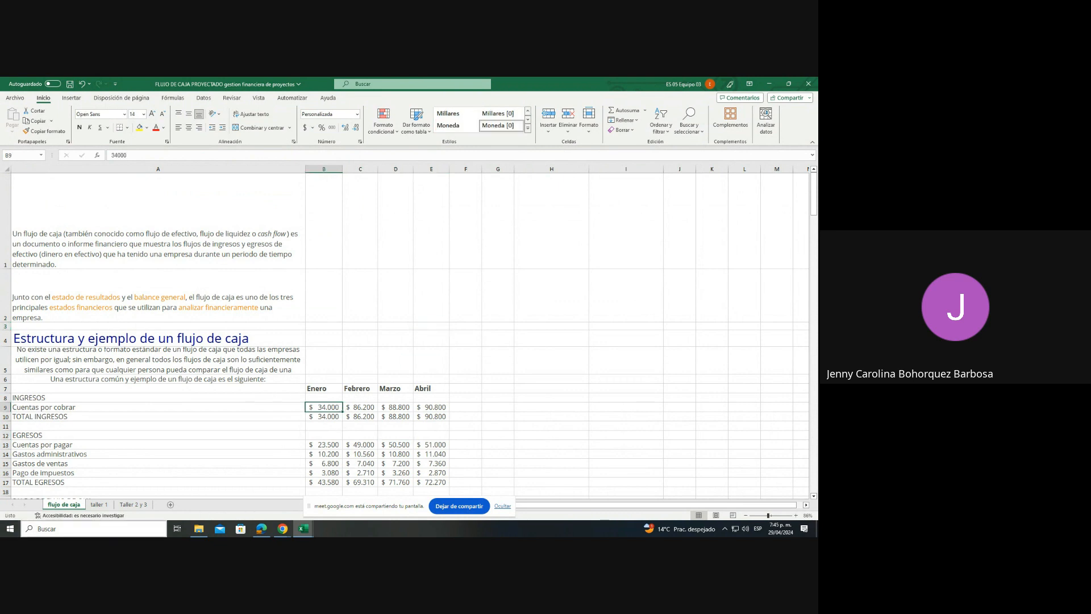
- Set the computer's sound volume to 0
{"action": "left_click", "coordinate": [262, 529]}
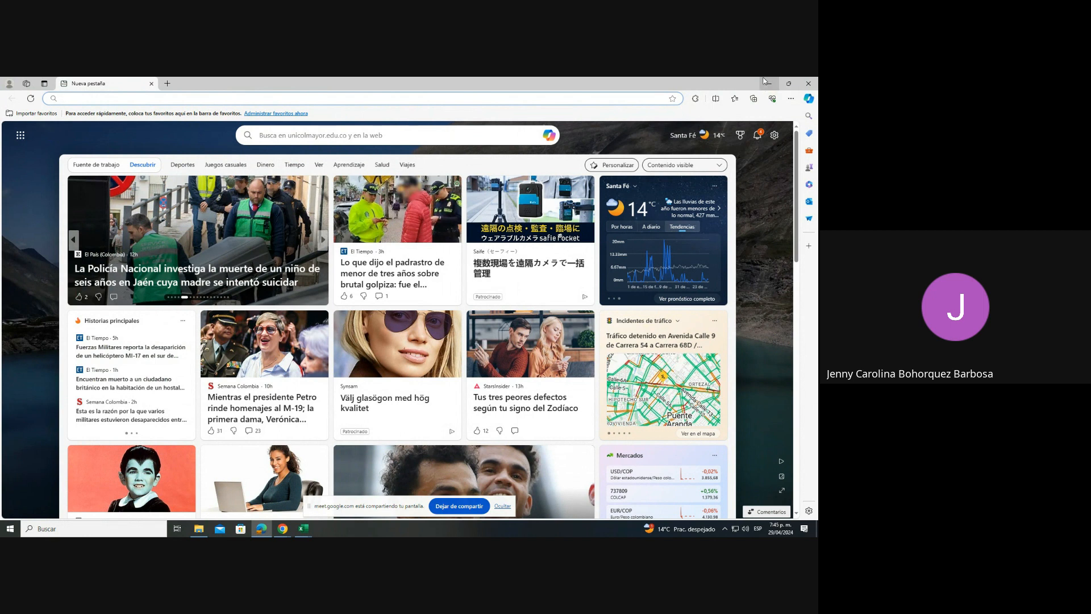
{"action": "left_click", "coordinate": [744, 528]}
{"action": "left_click", "coordinate": [786, 509]}
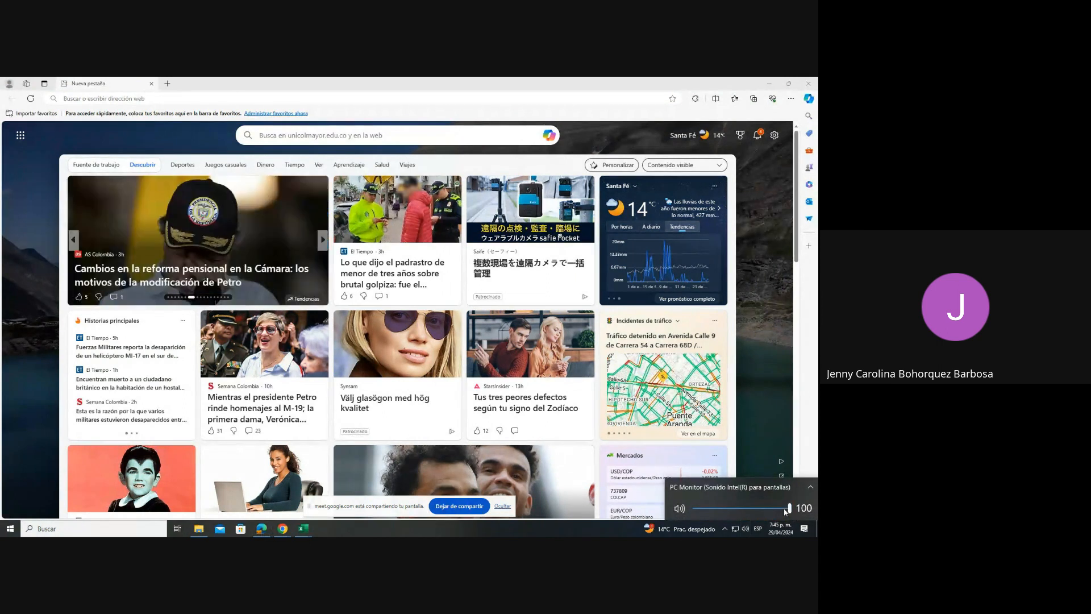
{"action": "left_click_drag", "start_coordinate": [785, 510], "coordinate": [693, 509]}
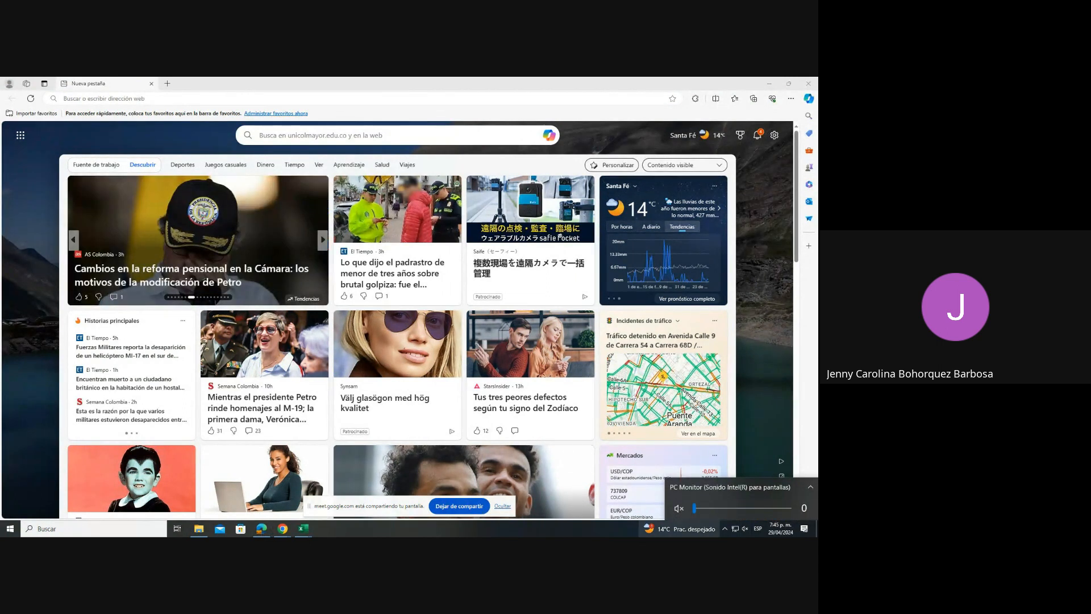
{"action": "left_click", "coordinate": [576, 527]}
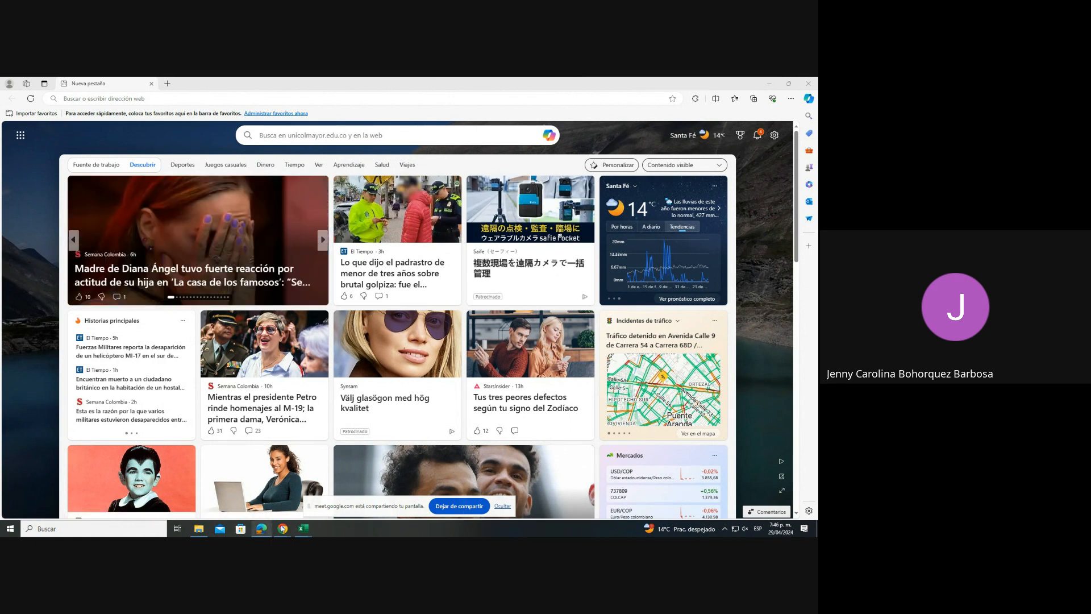
- Switch back to the FLUJO DE CAJA PROYECTADO workbook in Excel and read the cash flow definition above the example table
{"action": "mouse_move", "coordinate": [283, 529]}
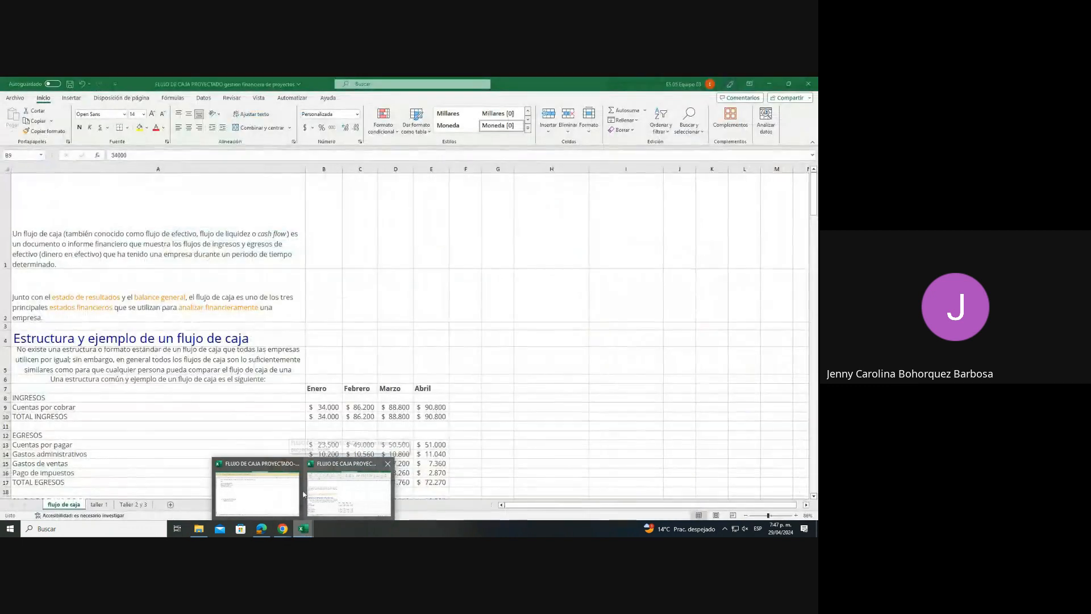
{"action": "left_click", "coordinate": [356, 502]}
{"action": "left_click", "coordinate": [219, 250]}
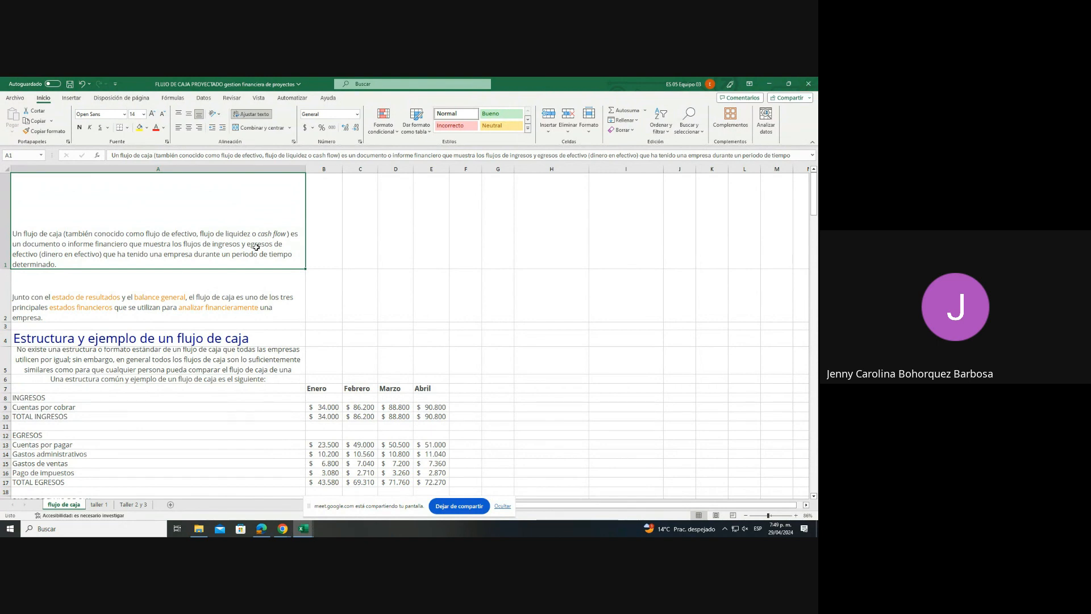
{"action": "left_click", "coordinate": [437, 270]}
{"action": "left_click", "coordinate": [117, 238]}
{"action": "scroll", "coordinate": [240, 333], "scroll_direction": "down", "scroll_amount": 2}
{"action": "scroll", "coordinate": [240, 332], "scroll_direction": "down", "scroll_amount": 1}
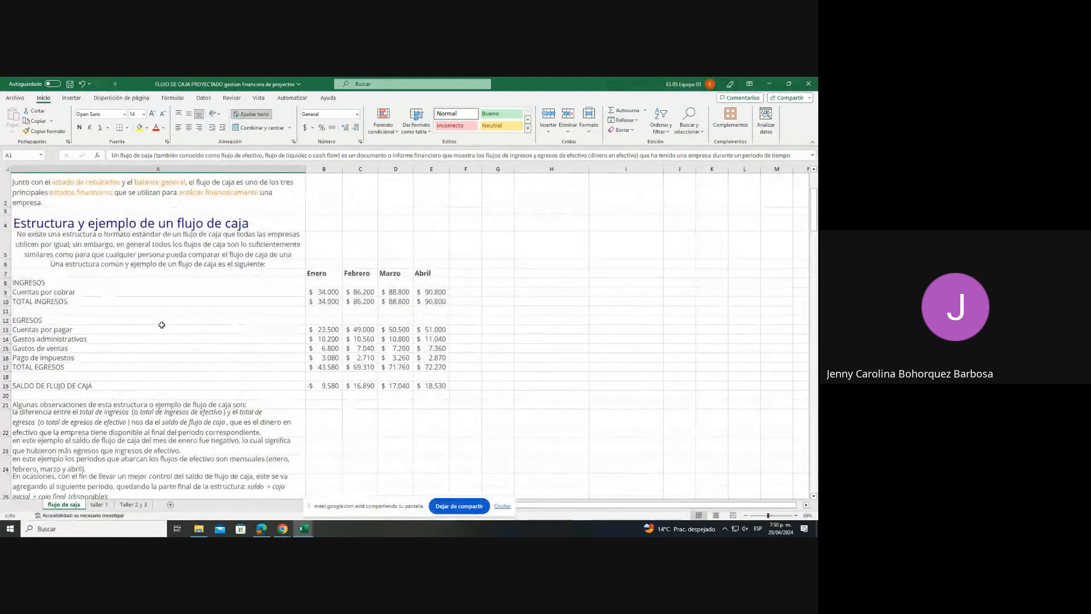
- Examine the INGRESOS section of the first example, checking Cuentas por cobrar for each month from Enero to Abril
{"action": "left_click", "coordinate": [108, 282]}
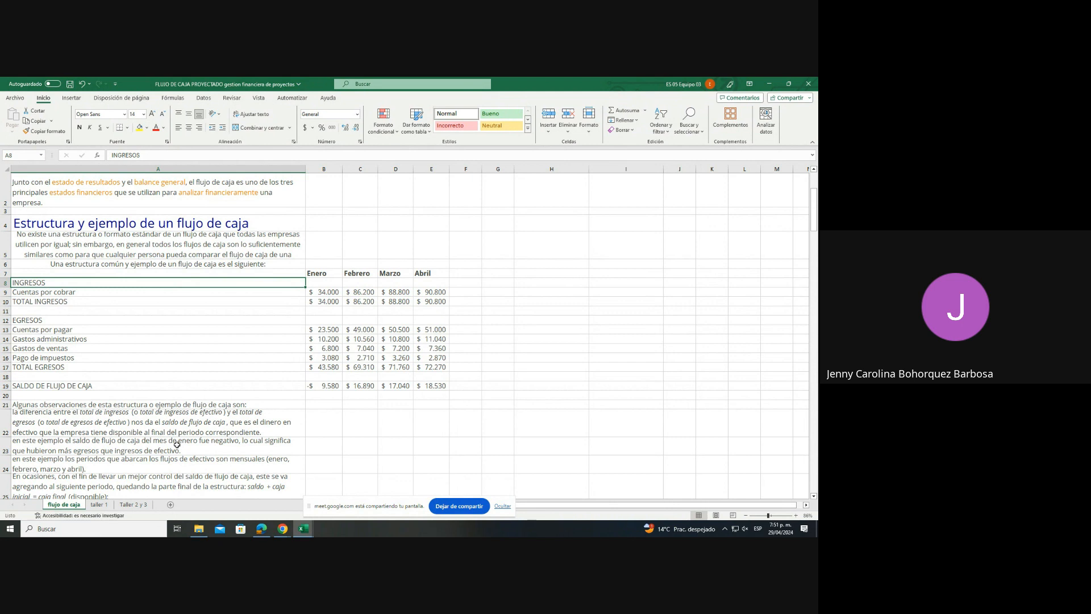
{"action": "left_click", "coordinate": [136, 293]}
{"action": "left_click", "coordinate": [337, 293]}
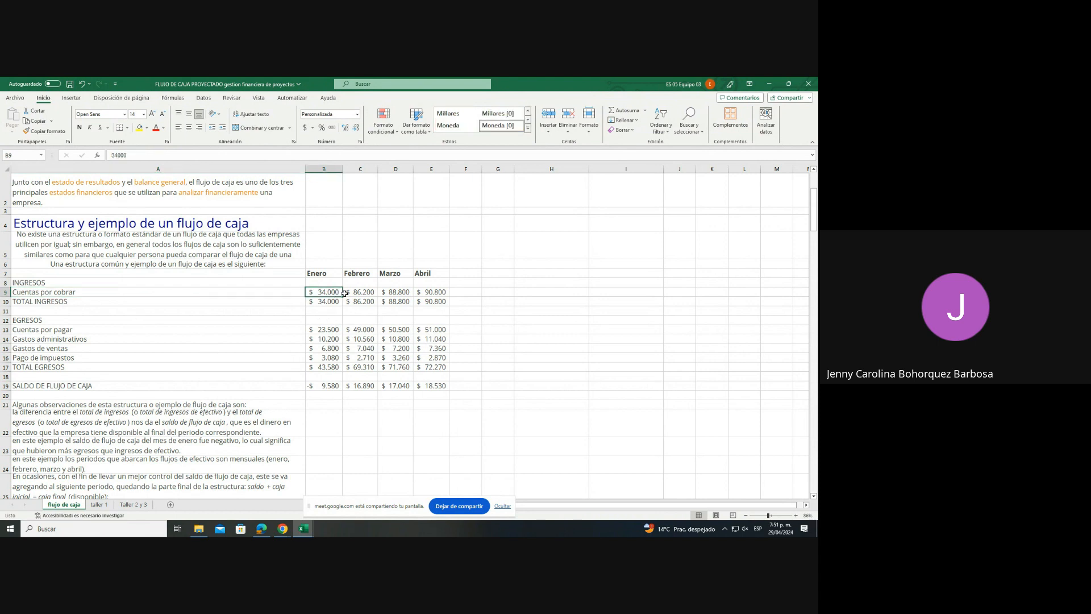
{"action": "left_click", "coordinate": [374, 292]}
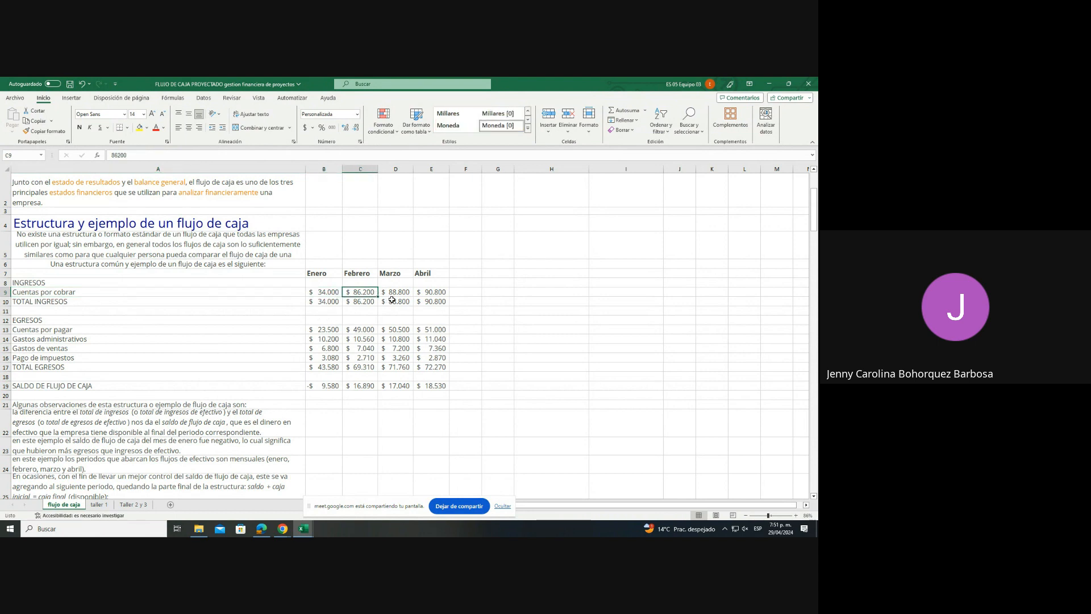
{"action": "left_click", "coordinate": [406, 295]}
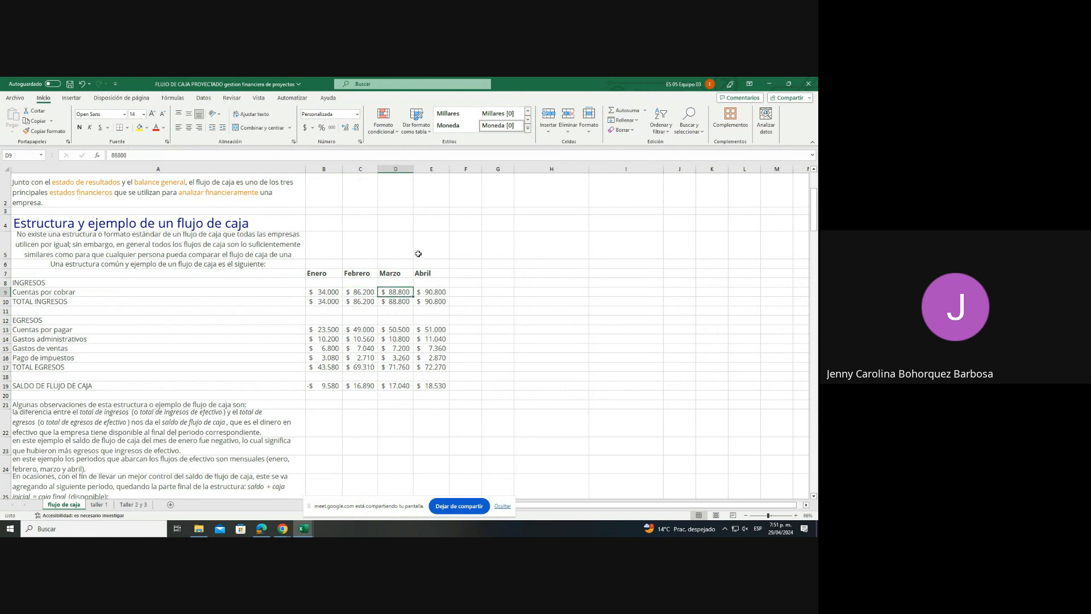
{"action": "left_click", "coordinate": [447, 293]}
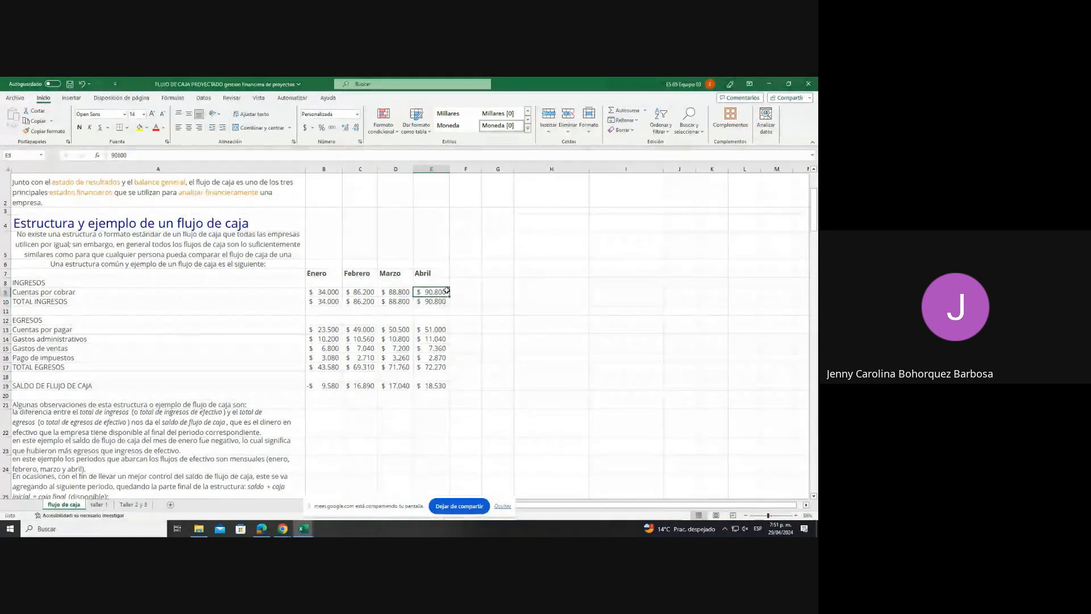
{"action": "left_click", "coordinate": [65, 308]}
{"action": "left_click", "coordinate": [446, 311]}
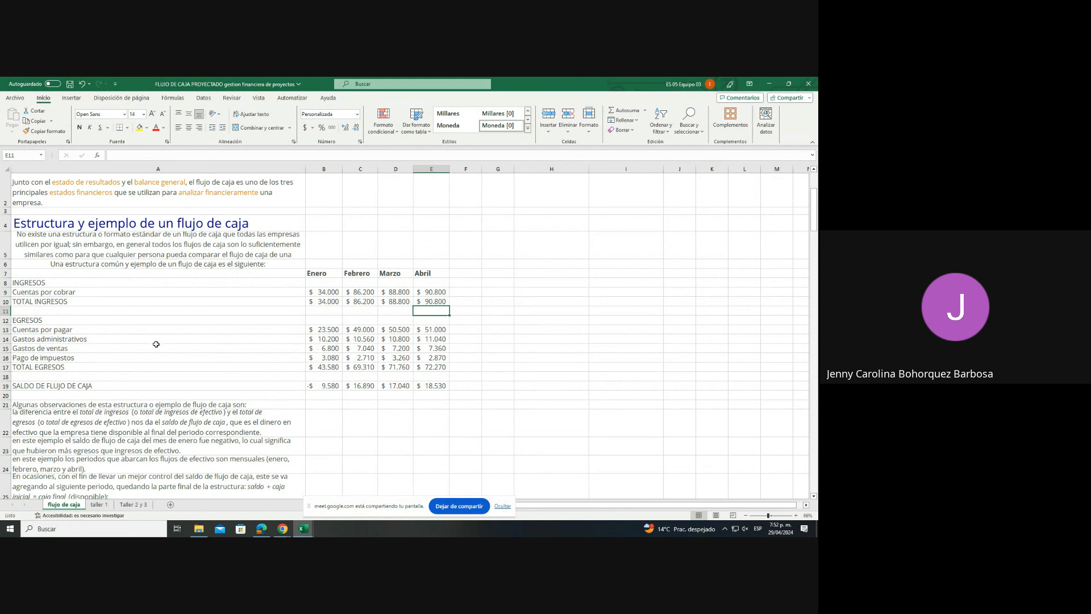
- Review the Gastos administrativos row of the first example and the observation explaining the saldo de flujo de caja
{"action": "left_click", "coordinate": [126, 338]}
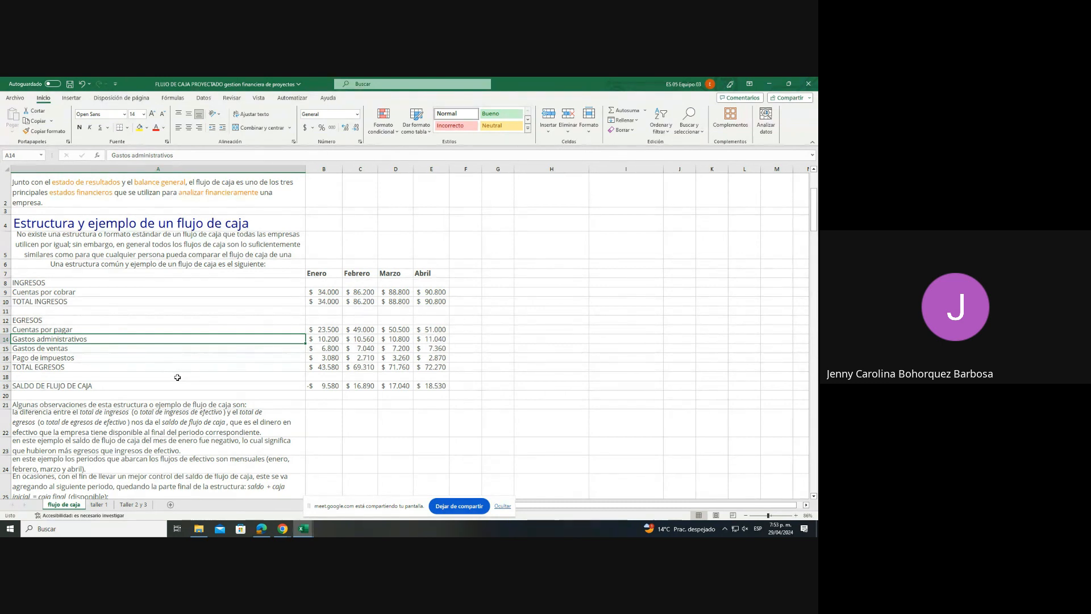
{"action": "scroll", "coordinate": [177, 357], "scroll_direction": "down", "scroll_amount": 3}
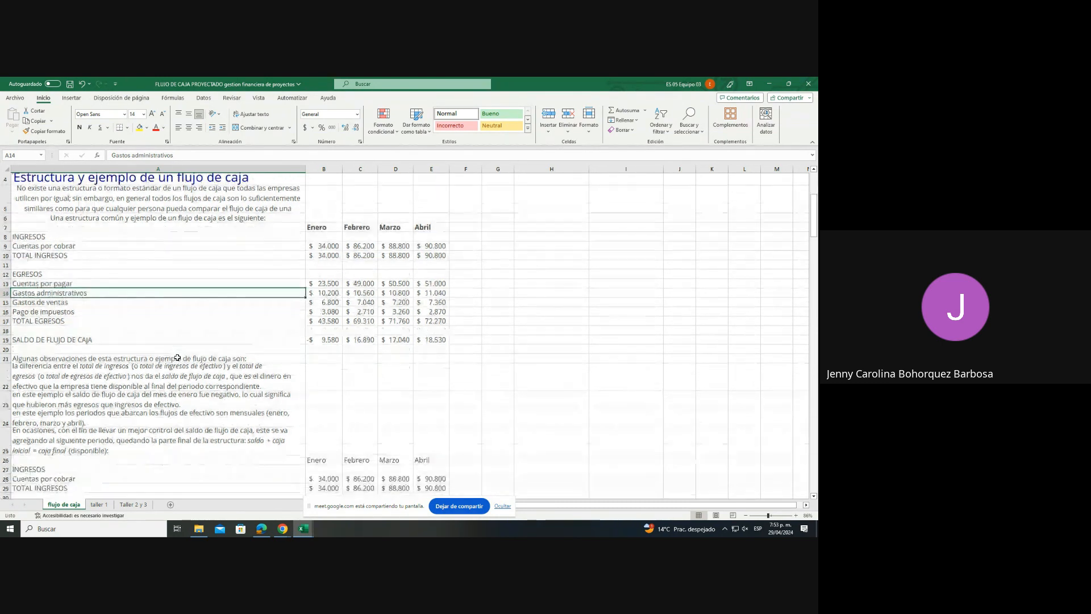
{"action": "left_click", "coordinate": [132, 319]}
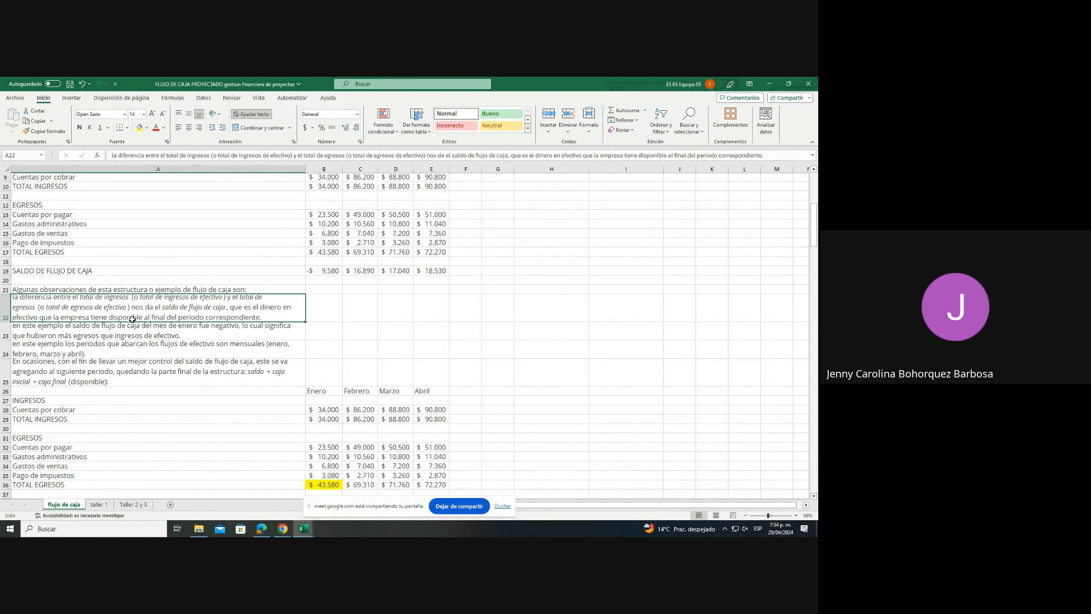
- Select the entire second cash flow example, A26:E40, which includes the CAJA INICIAL and CAJA FINAL rows
{"action": "scroll", "coordinate": [250, 405], "scroll_direction": "down", "scroll_amount": 5}
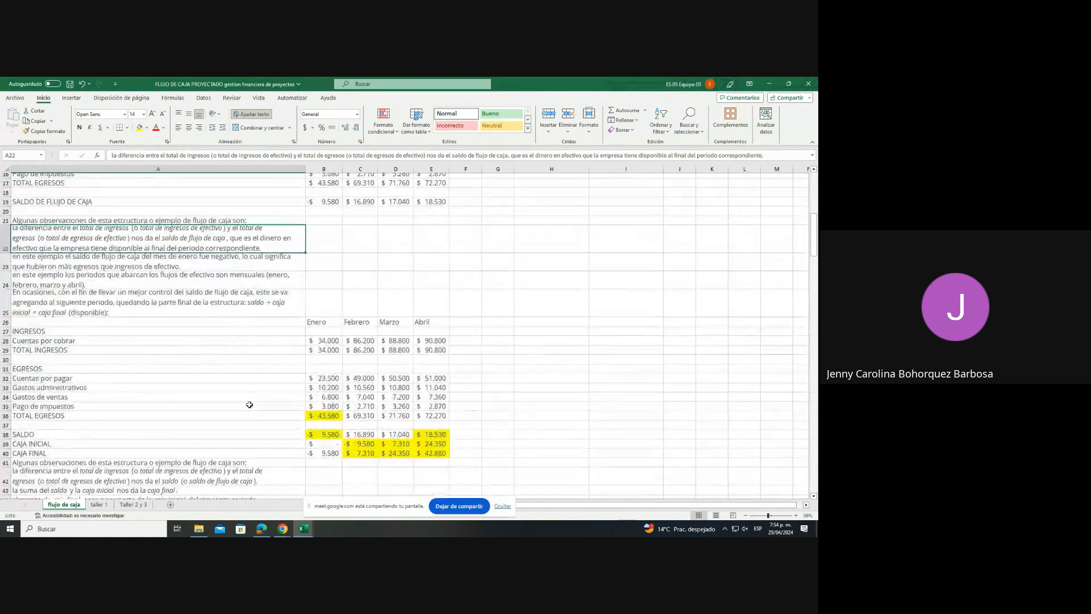
{"action": "left_click", "coordinate": [196, 319]}
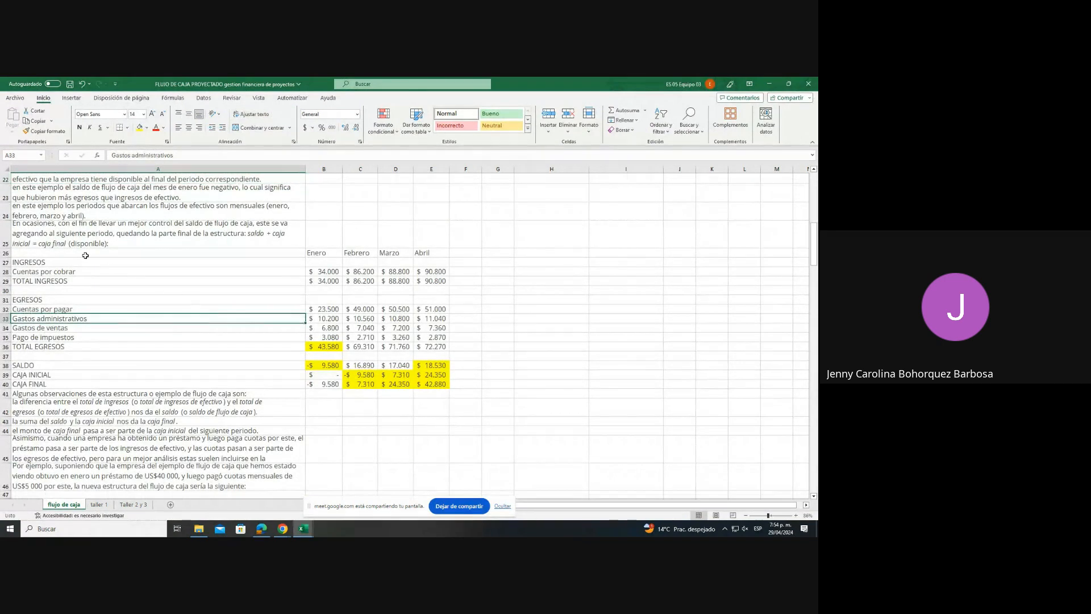
{"action": "left_click_drag", "start_coordinate": [84, 254], "coordinate": [444, 384]}
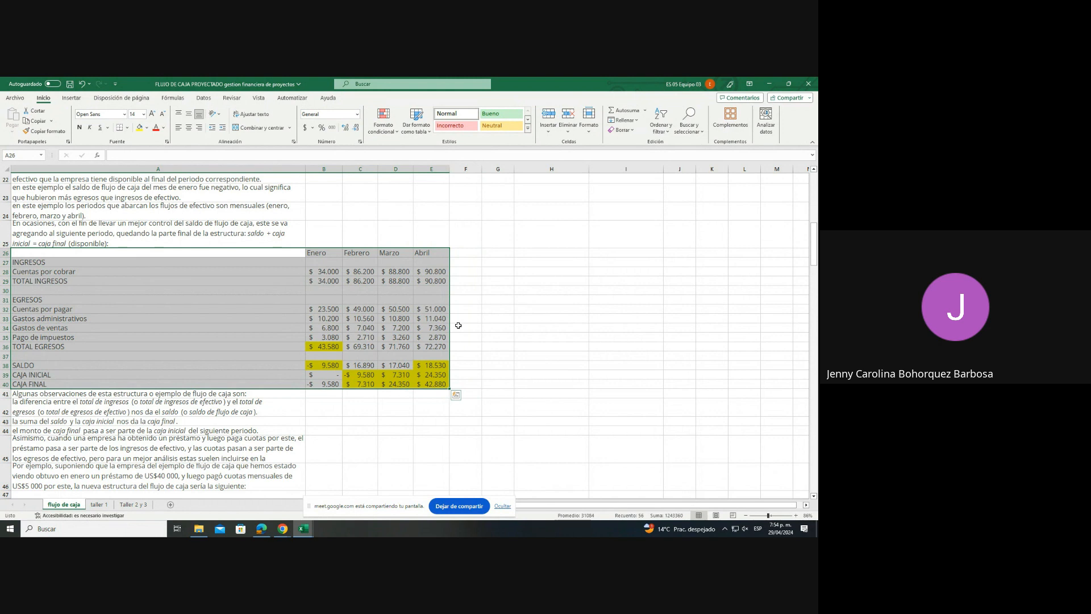
- Trace January's SALDO, CAJA INICIAL and CAJA FINAL into February's initial cash, and check February's TOTAL INGRESOS and TOTAL EGRESOS
{"action": "left_click", "coordinate": [332, 364]}
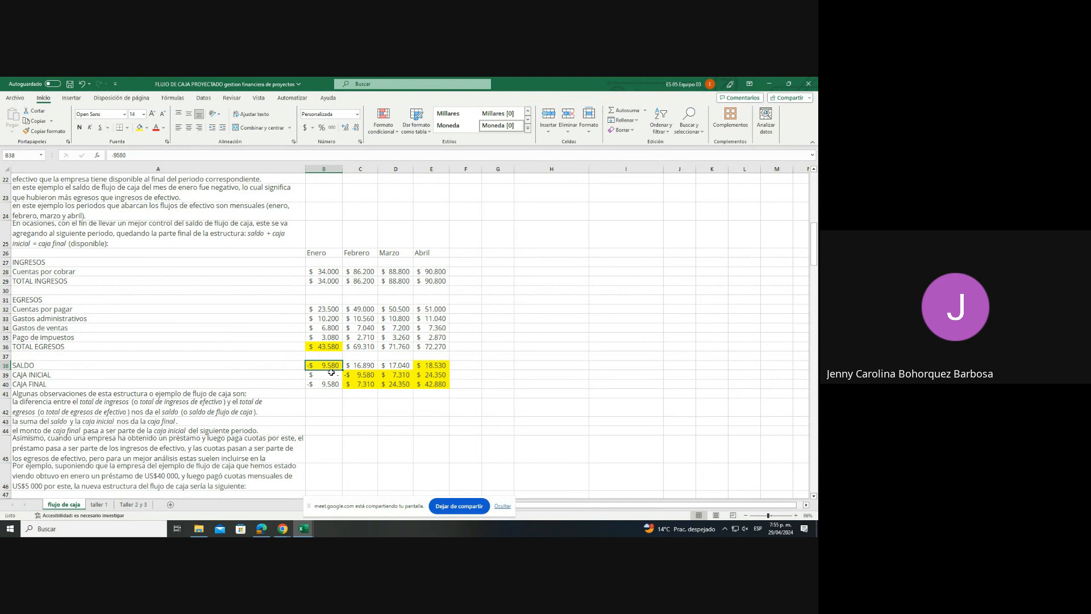
{"action": "left_click", "coordinate": [331, 373]}
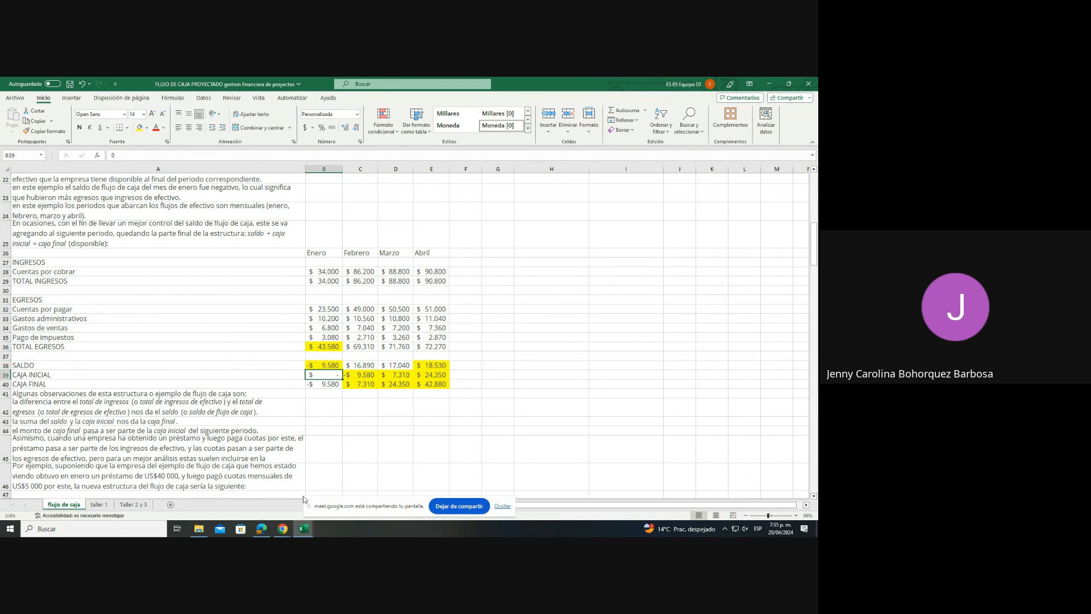
{"action": "left_click", "coordinate": [328, 383]}
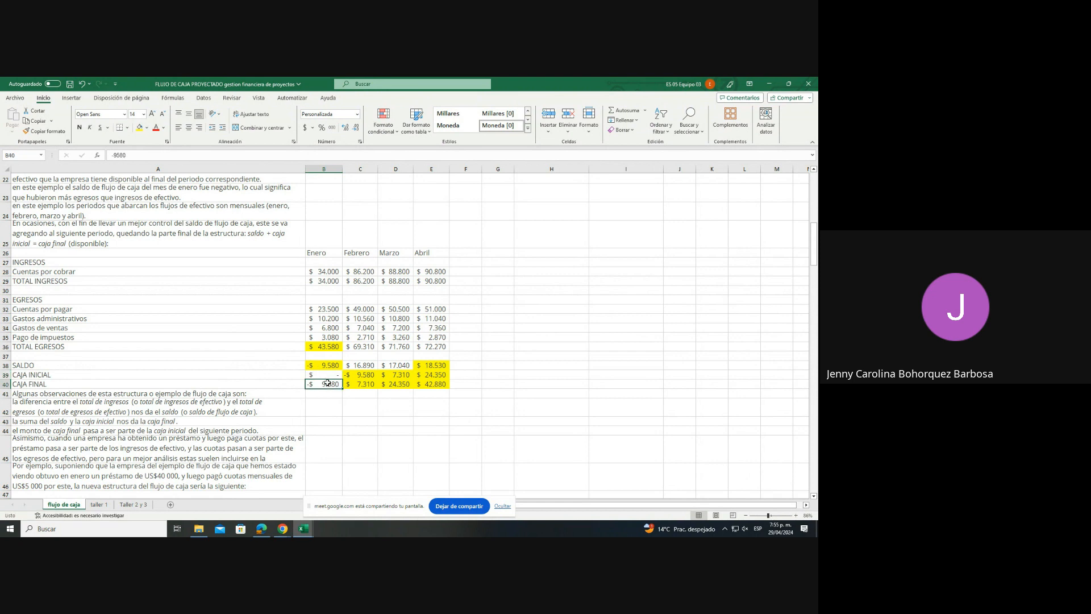
{"action": "left_click", "coordinate": [359, 374]}
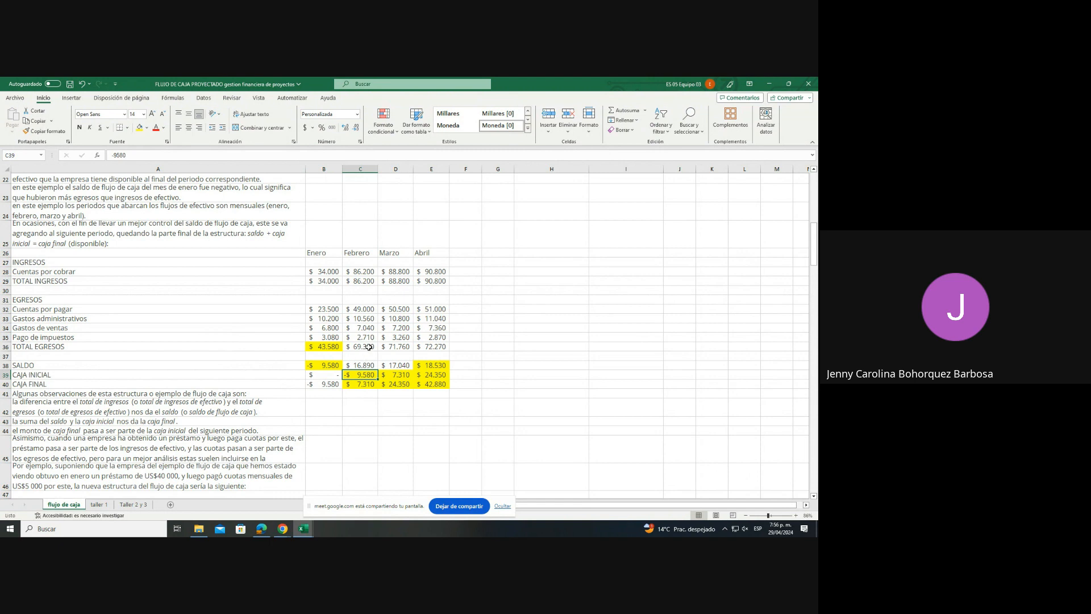
{"action": "left_click", "coordinate": [354, 282]}
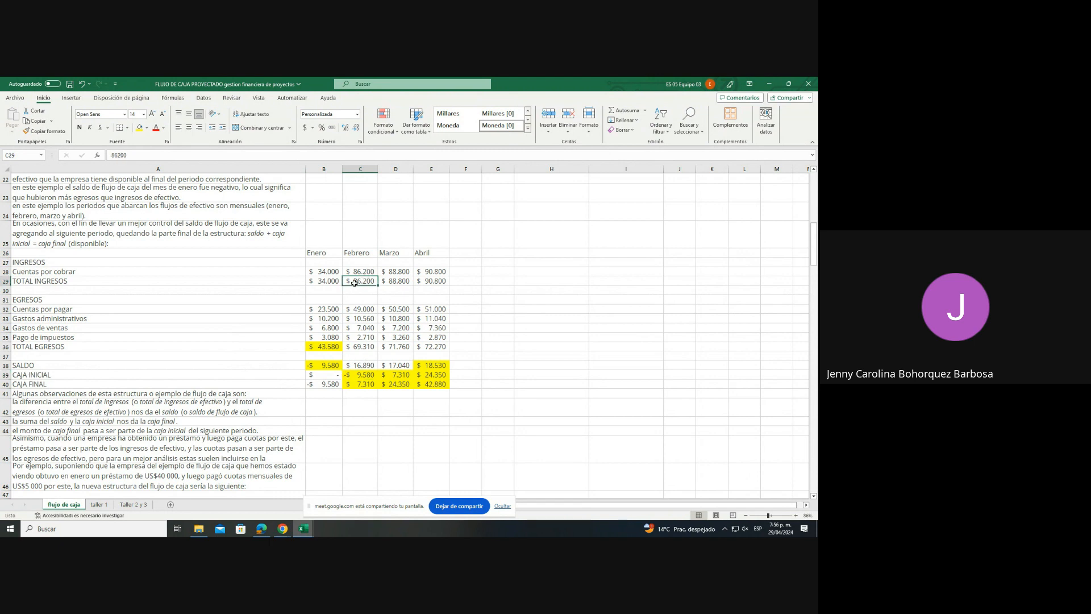
{"action": "left_click", "coordinate": [362, 346]}
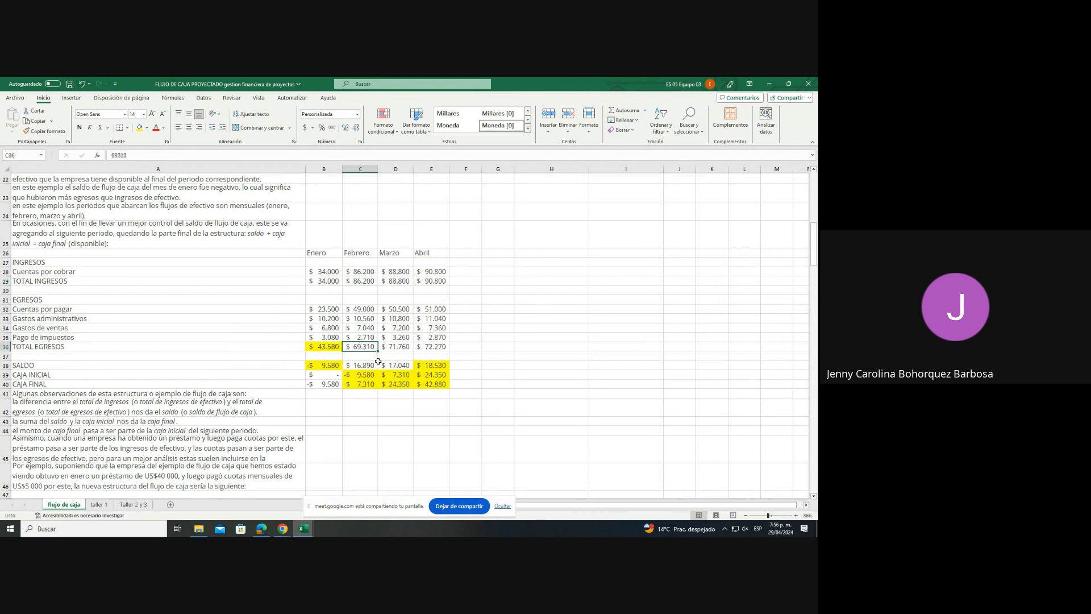
- Trace February's SALDO and CAJA FINAL into March's CAJA INICIAL, and March's CAJA FINAL into April's CAJA INICIAL
{"action": "left_click", "coordinate": [369, 365]}
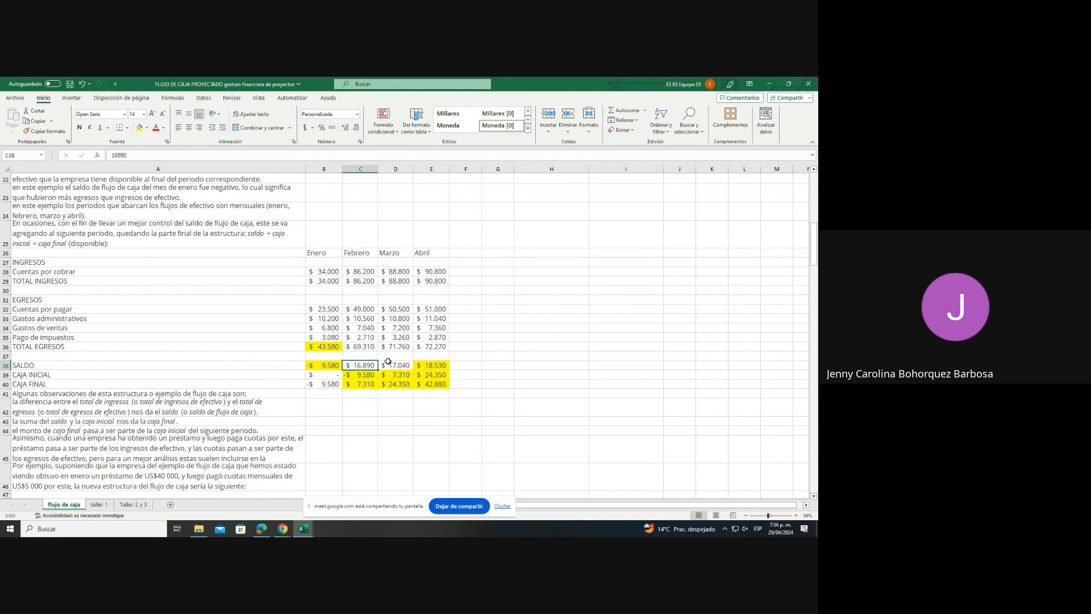
{"action": "left_click", "coordinate": [369, 384]}
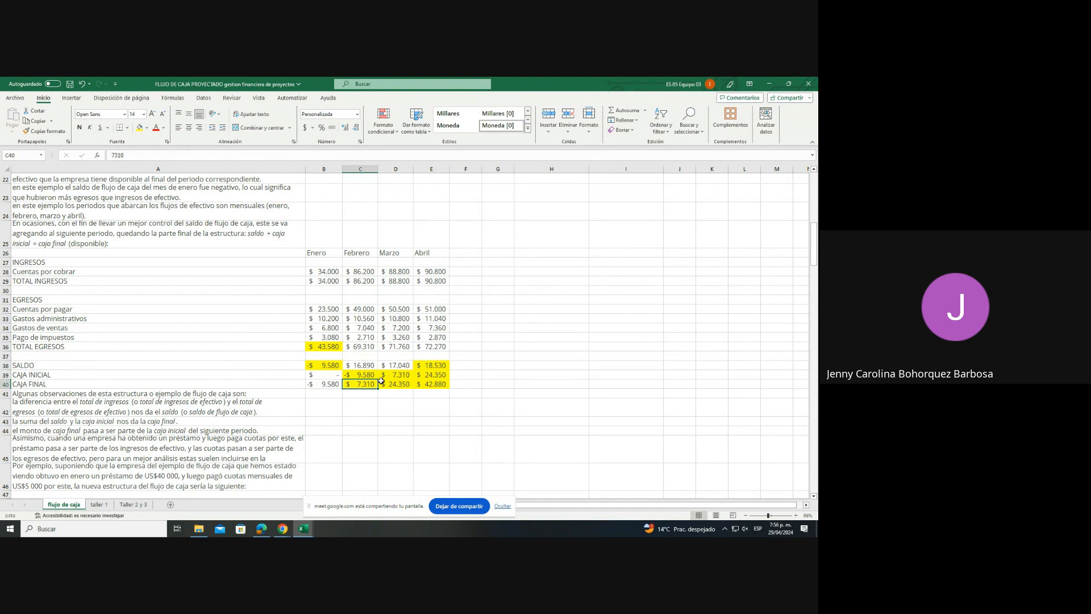
{"action": "left_click", "coordinate": [403, 376]}
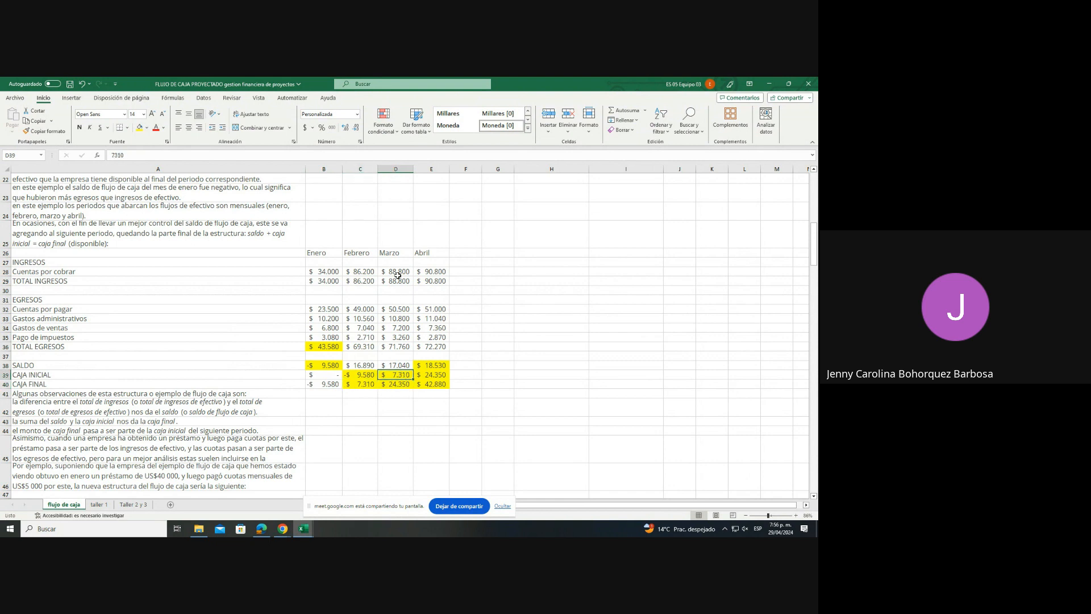
{"action": "left_click", "coordinate": [391, 364]}
{"action": "left_click", "coordinate": [400, 375]}
{"action": "left_click", "coordinate": [368, 386]}
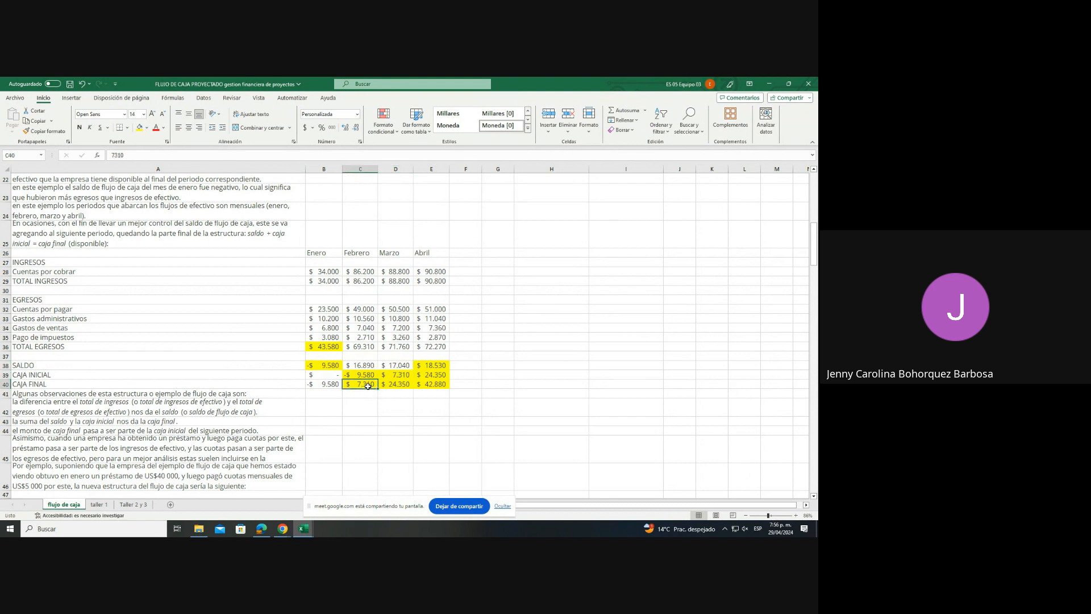
{"action": "left_click", "coordinate": [407, 374]}
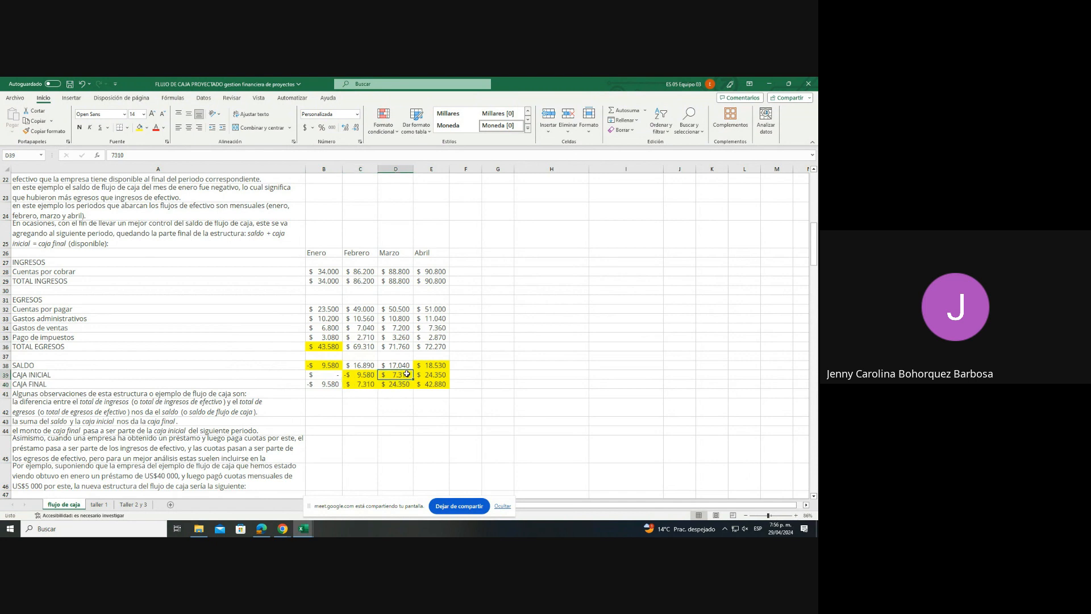
{"action": "left_click", "coordinate": [404, 386]}
{"action": "left_click", "coordinate": [440, 377]}
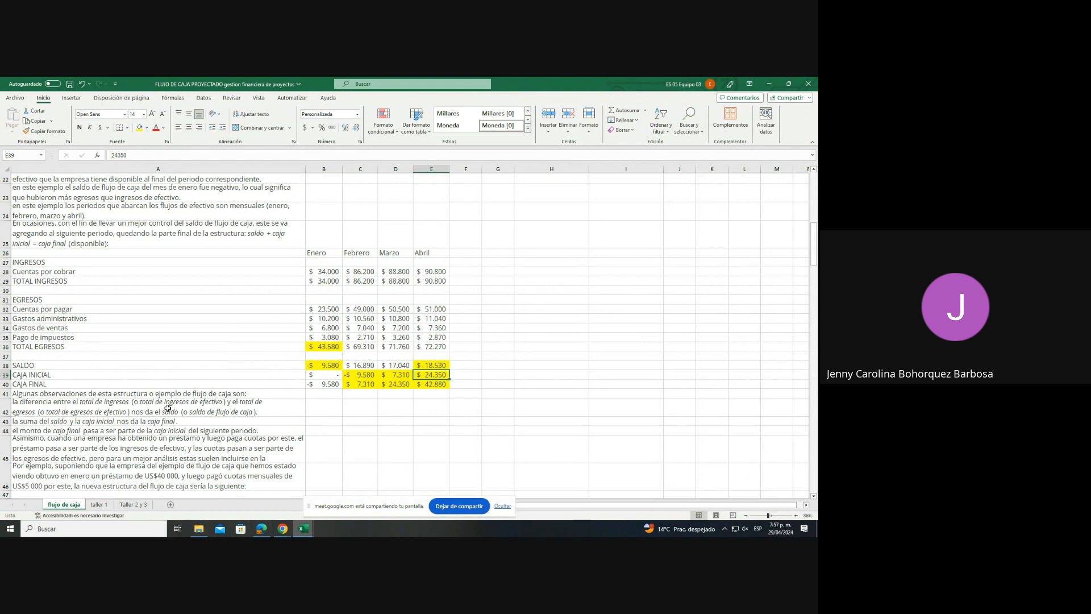
- Review the Cuentas por cobrar row of the third cash flow example, which includes a loan
{"action": "scroll", "coordinate": [167, 408], "scroll_direction": "down", "scroll_amount": 1}
{"action": "scroll", "coordinate": [168, 408], "scroll_direction": "down", "scroll_amount": 4}
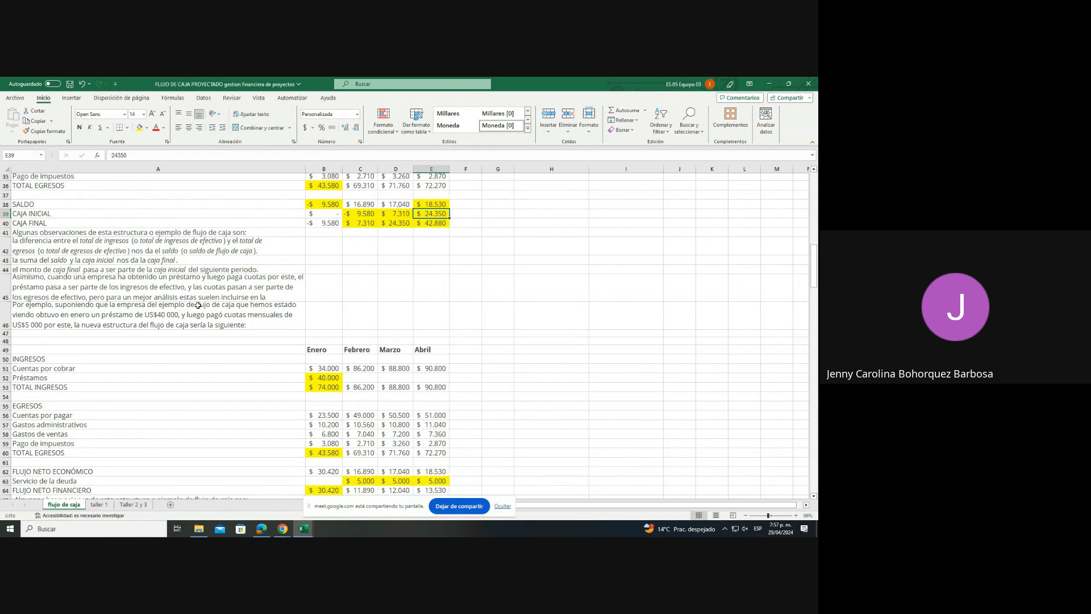
{"action": "scroll", "coordinate": [161, 356], "scroll_direction": "down", "scroll_amount": 2}
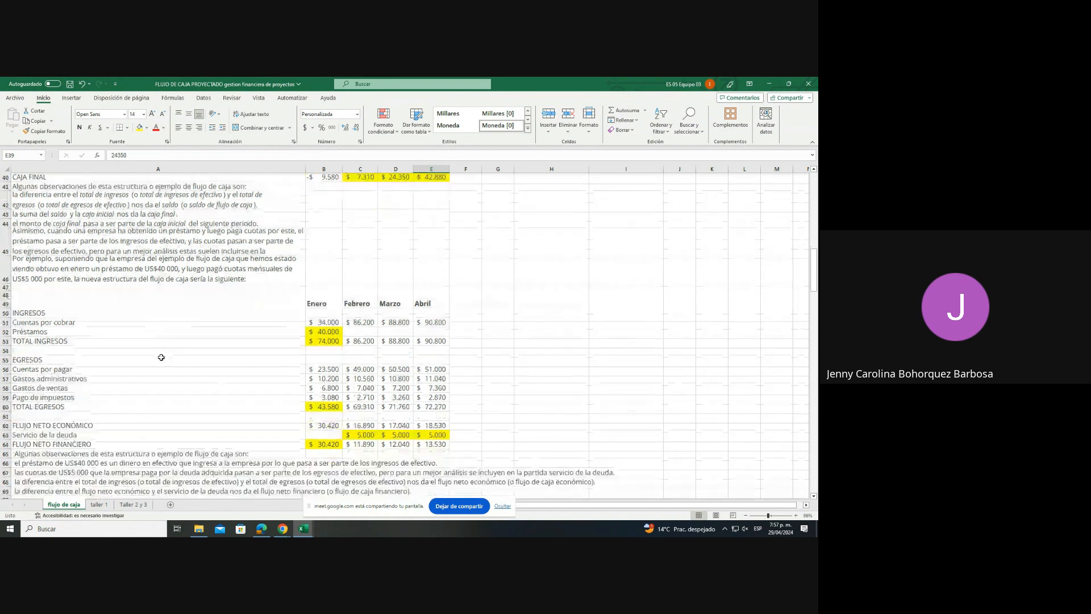
{"action": "left_click", "coordinate": [109, 324]}
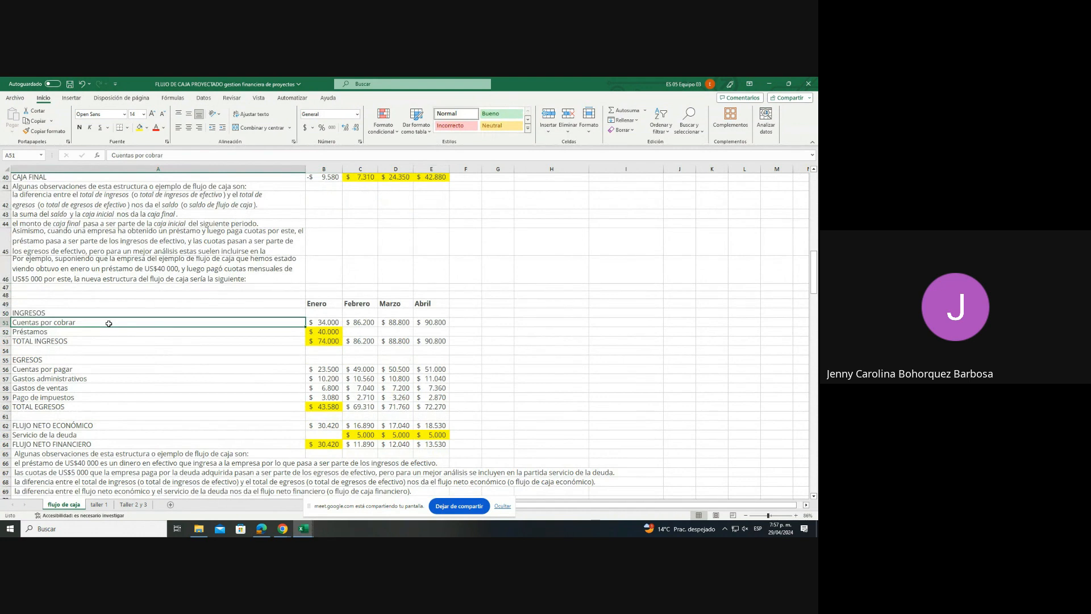
{"action": "key", "text": "Right"}
{"action": "key", "text": "Right"}
{"action": "key", "text": "Right"}
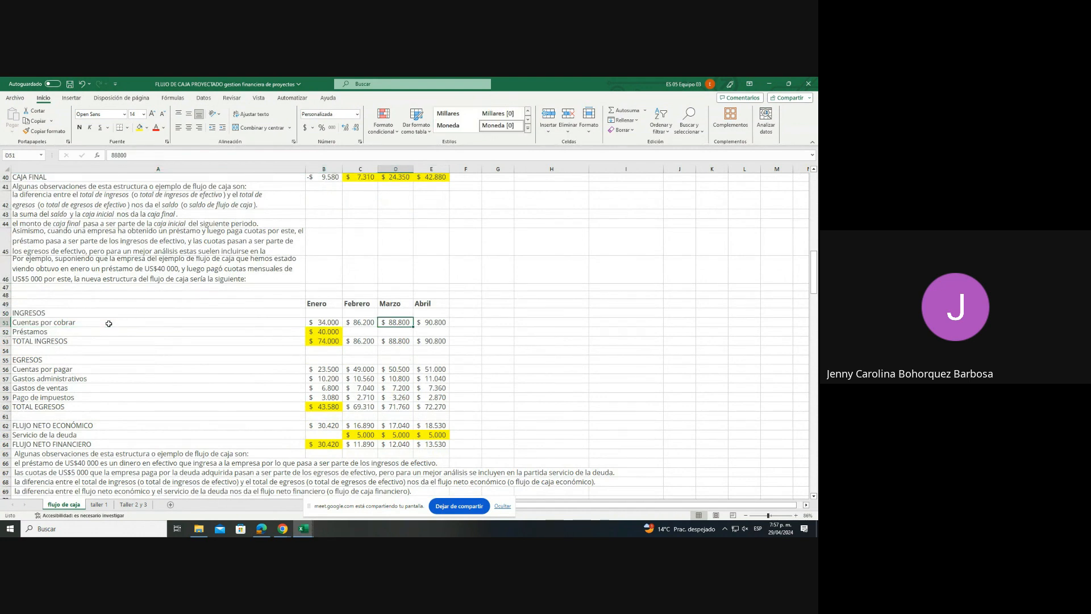
{"action": "key", "text": "Left"}
{"action": "key", "text": "Left"}
{"action": "key", "text": "Left"}
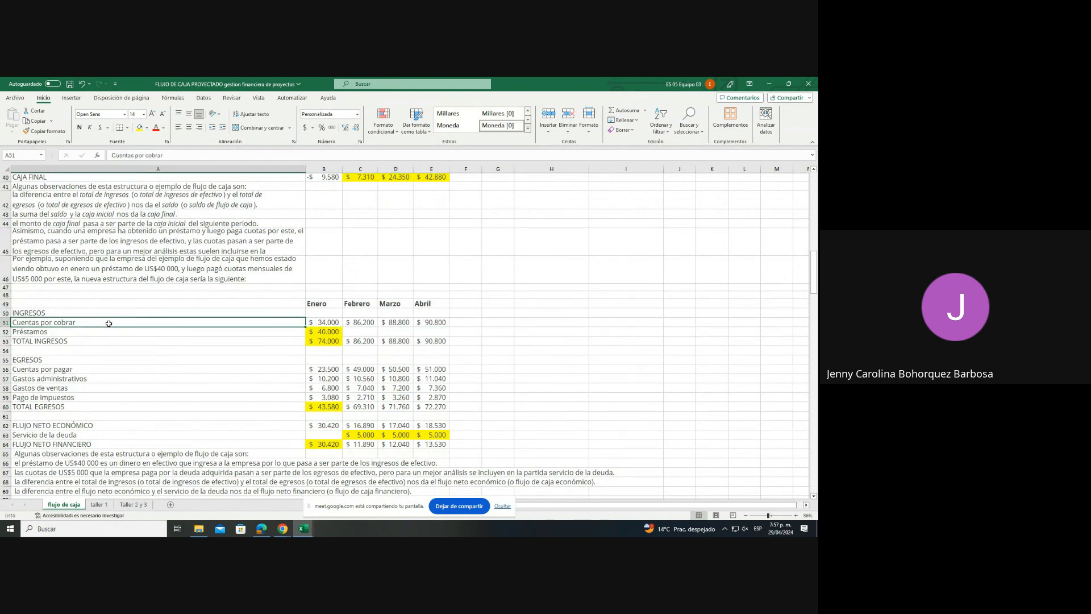
- Check January's Préstamos amount and the TOTAL INGRESOS row from Enero to Abril in the loan example
{"action": "key", "text": "Down"}
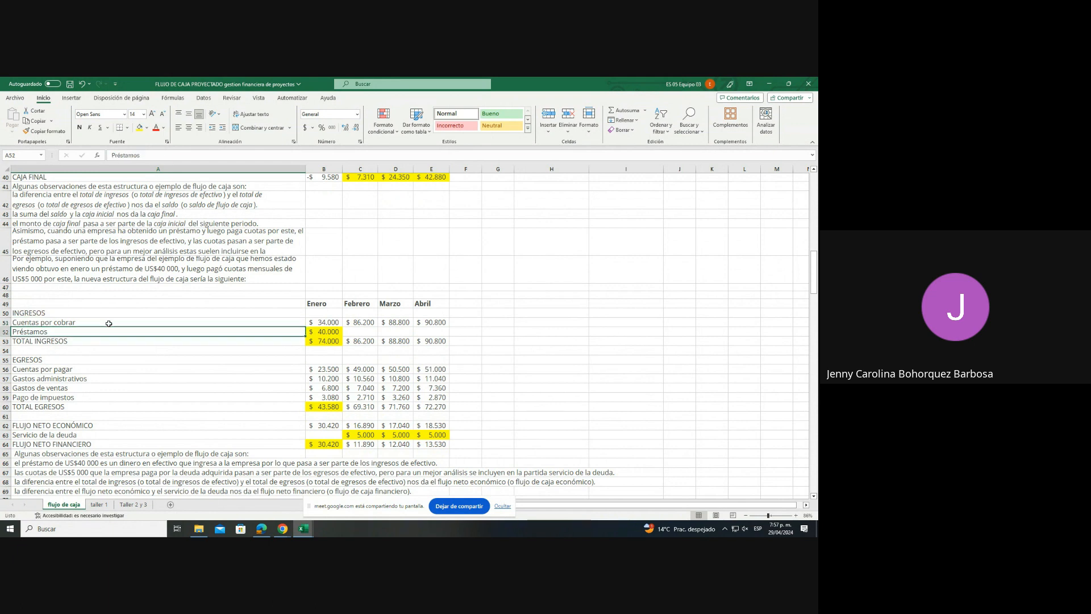
{"action": "key", "text": "Right"}
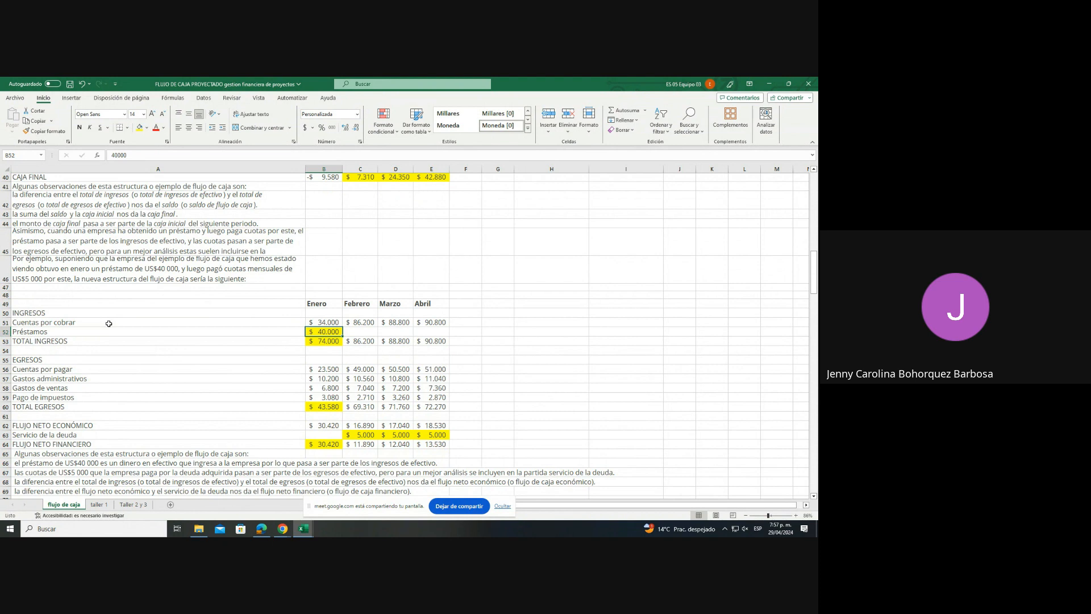
{"action": "key", "text": "Down"}
{"action": "key", "text": "Right"}
{"action": "key", "text": "Right"}
{"action": "key", "text": "Left"}
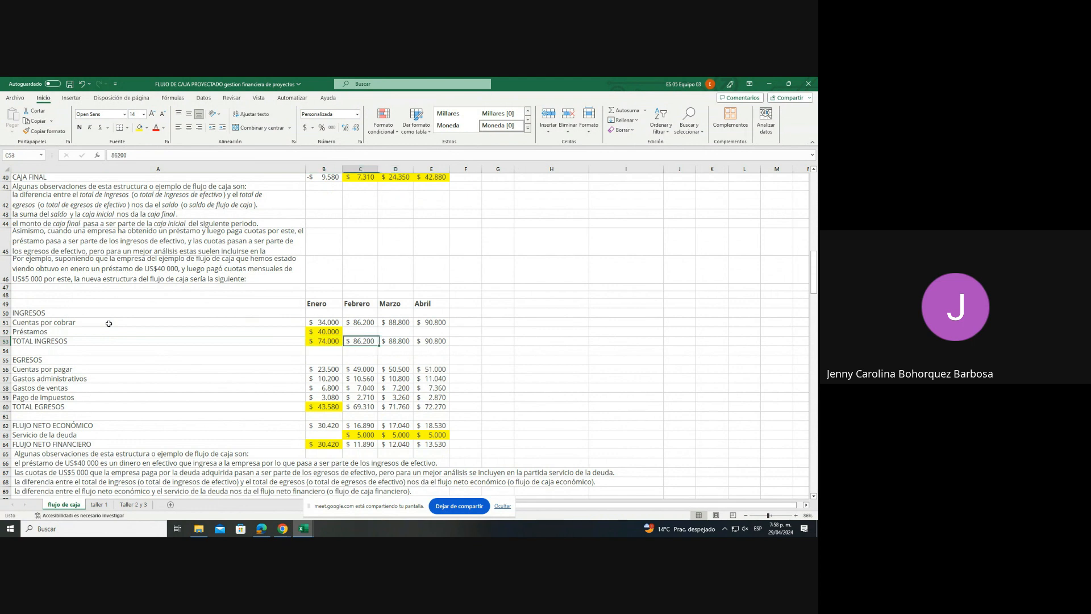
{"action": "key", "text": "Left"}
{"action": "key", "text": "Right"}
{"action": "key", "text": "Right"}
{"action": "key", "text": "Right"}
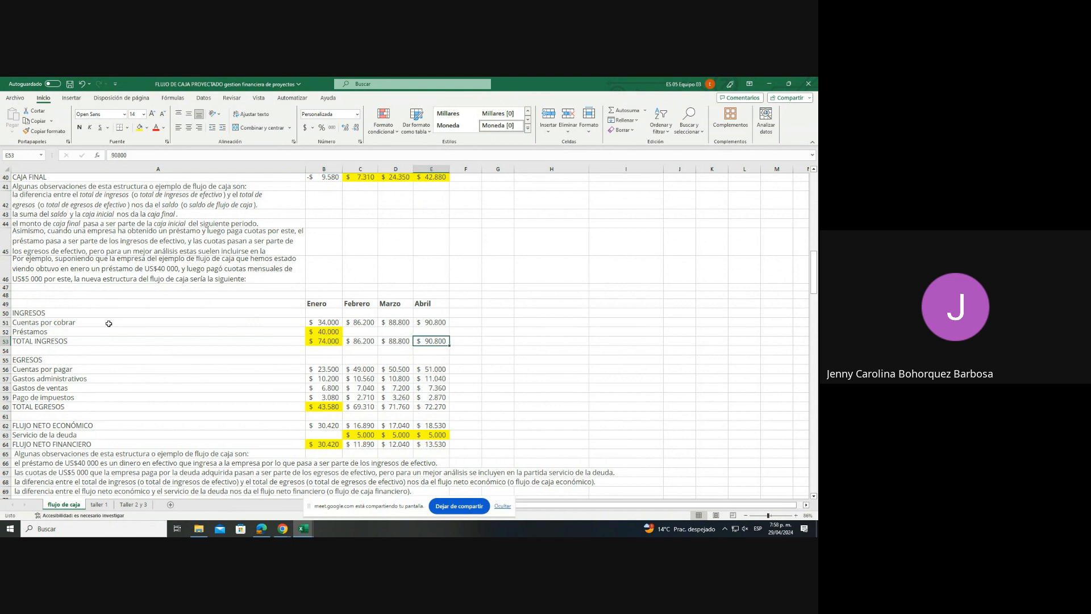
{"action": "key", "text": "Left"}
{"action": "key", "text": "Left"}
{"action": "key", "text": "Left"}
{"action": "key", "text": "Left"}
- Review the EGRESOS section of the loan example, from Cuentas por pagar down to the FLUJO NETO ECONÓMICO row
{"action": "key", "text": "Down"}
{"action": "key", "text": "Down"}
{"action": "key", "text": "Down"}
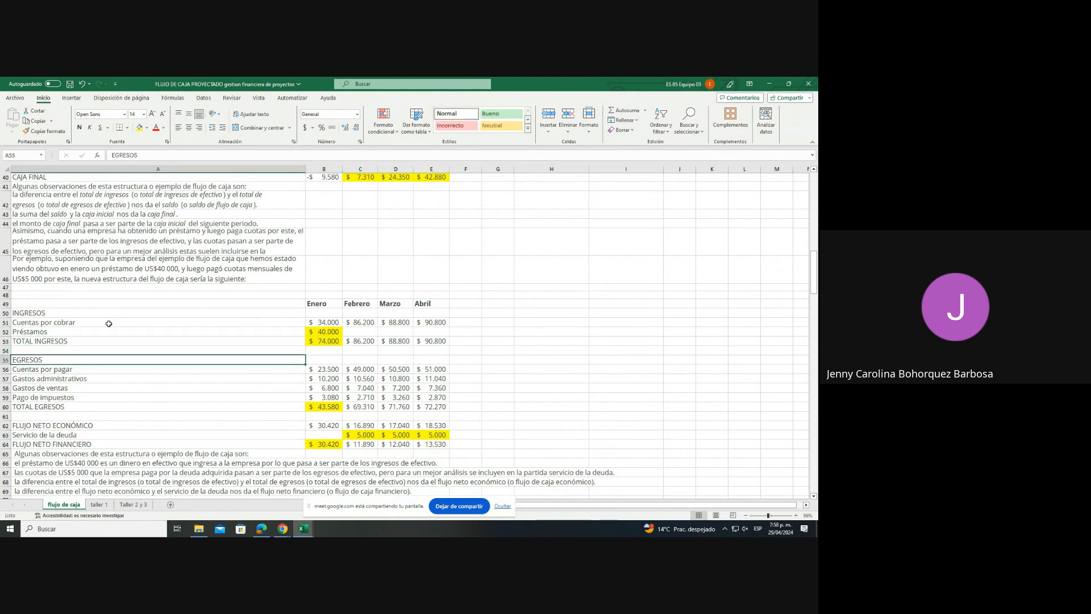
{"action": "key", "text": "Down"}
{"action": "key", "text": "Down"}
{"action": "key", "text": "Down"}
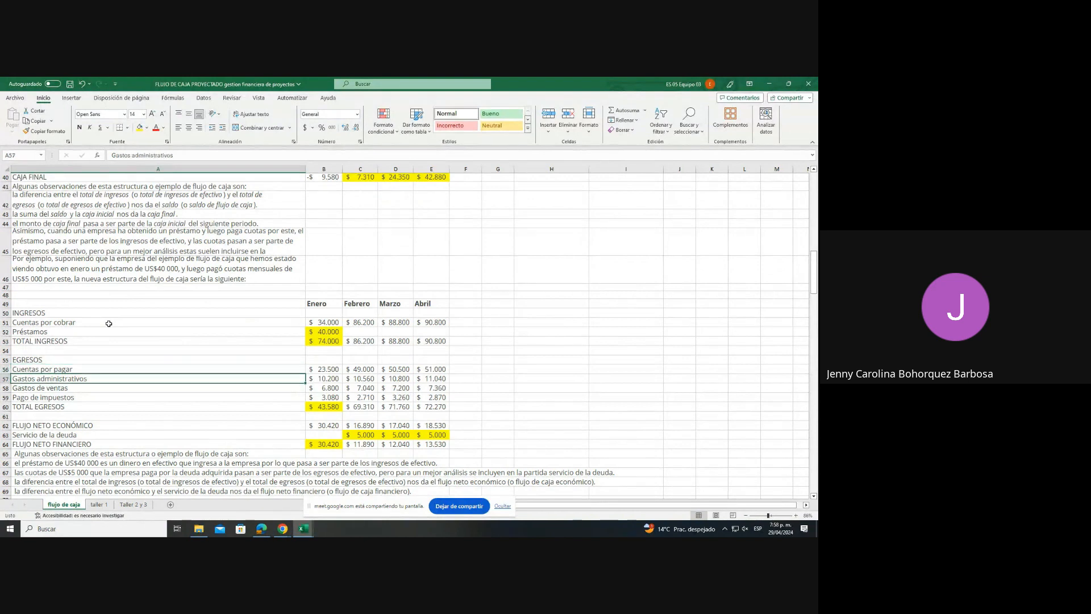
{"action": "key", "text": "Right"}
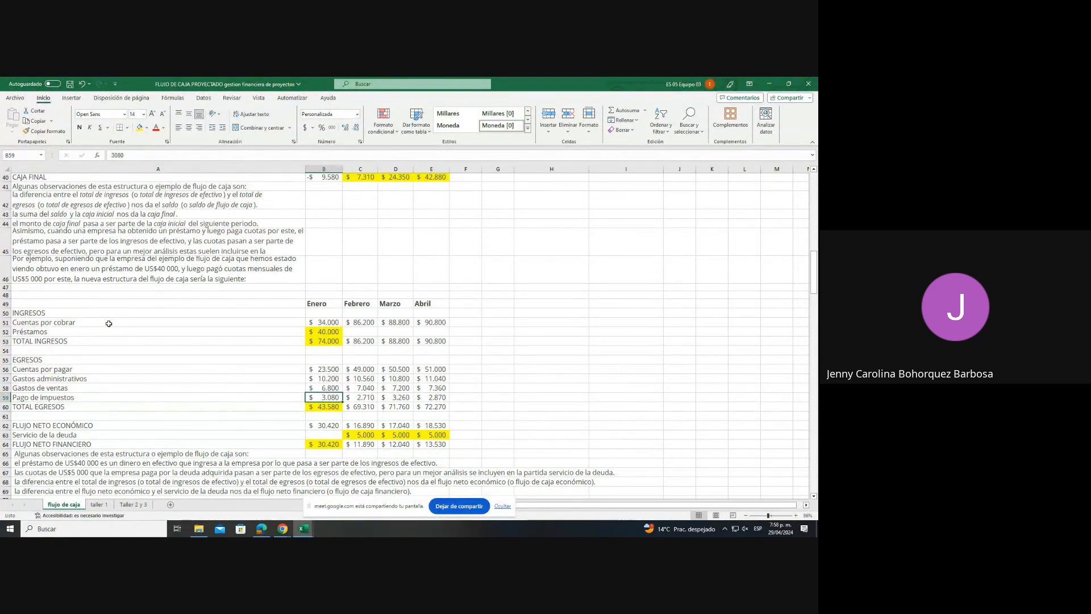
{"action": "key", "text": "Left"}
{"action": "key", "text": "Up"}
{"action": "key", "text": "Up"}
{"action": "key", "text": "Down"}
{"action": "key", "text": "Down"}
{"action": "key", "text": "Down"}
{"action": "key", "text": "Down"}
{"action": "key", "text": "Down"}
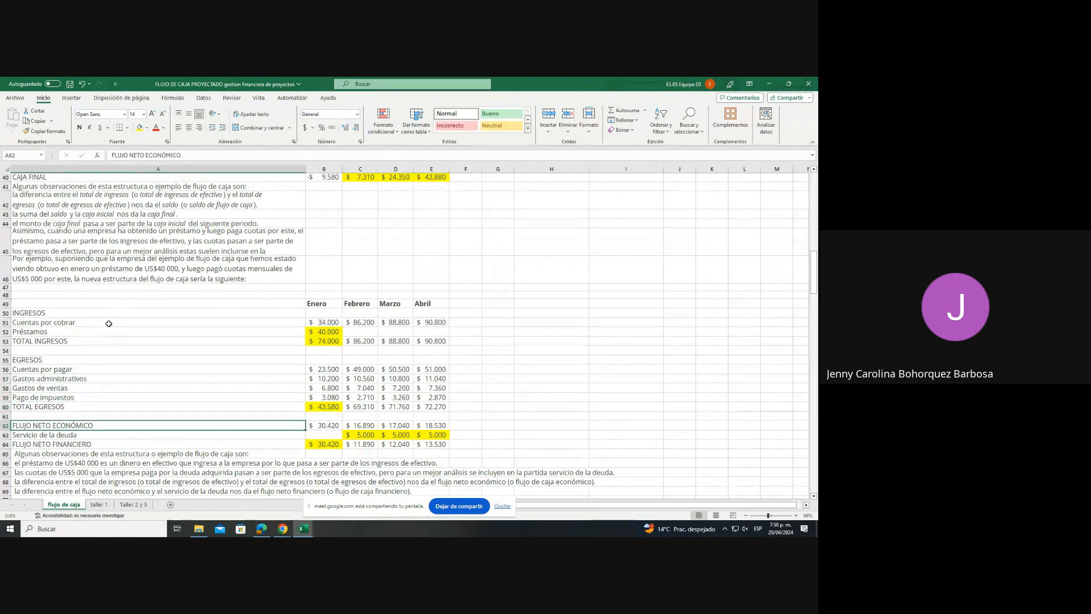
- Compare January's TOTAL INGRESOS with TOTAL EGRESOS to explain the FLUJO NETO ECONÓMICO of the loan example
{"action": "key", "text": "Up"}
{"action": "key", "text": "Up"}
{"action": "key", "text": "Up"}
{"action": "key", "text": "Up"}
{"action": "key", "text": "Up"}
{"action": "key", "text": "Up"}
{"action": "key", "text": "Up"}
{"action": "key", "text": "Up"}
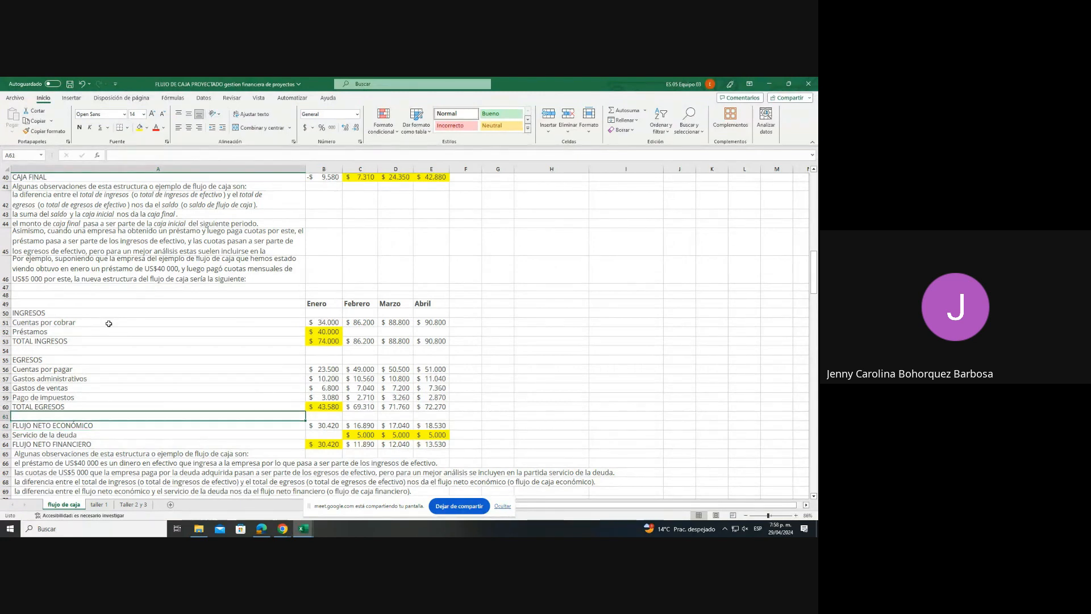
{"action": "key", "text": "Up"}
{"action": "key", "text": "Right"}
{"action": "key", "text": "Down"}
{"action": "key", "text": "Down"}
{"action": "key", "text": "Down"}
{"action": "key", "text": "Down"}
{"action": "key", "text": "Down"}
{"action": "key", "text": "Down"}
{"action": "key", "text": "Down"}
{"action": "key", "text": "Down"}
{"action": "key", "text": "Down"}
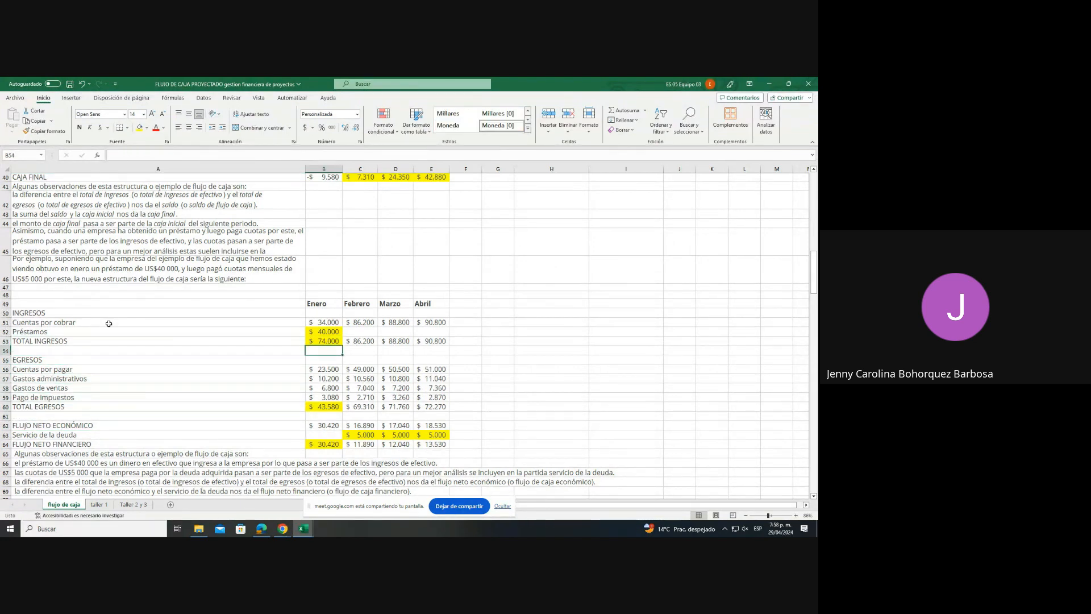
{"action": "key", "text": "Up"}
{"action": "key", "text": "Down"}
{"action": "key", "text": "Up"}
{"action": "key", "text": "Up"}
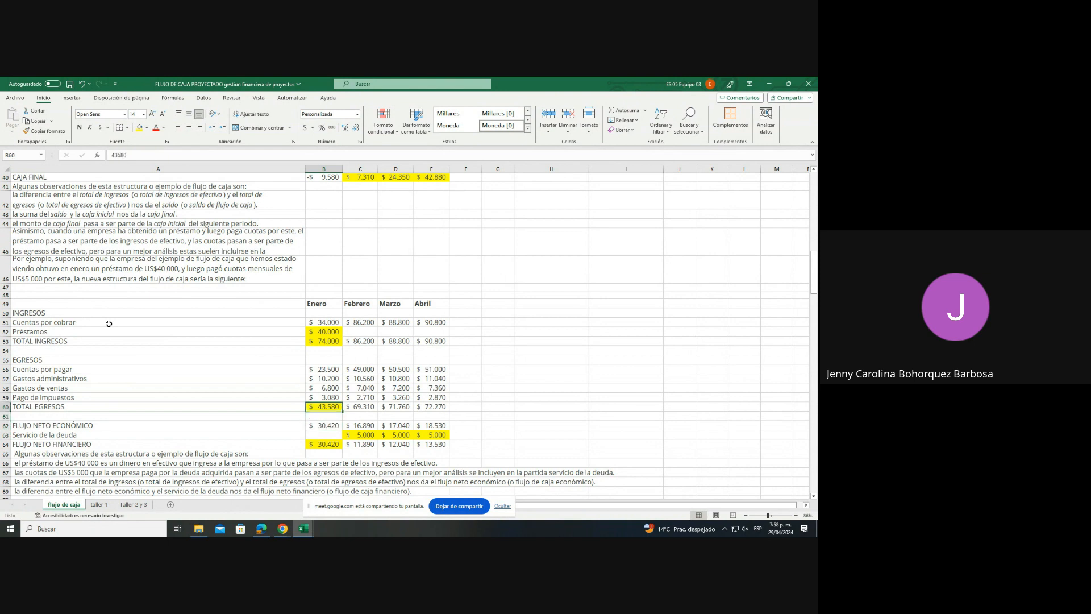
{"action": "key", "text": "Left"}
{"action": "key", "text": "Down"}
{"action": "key", "text": "Down"}
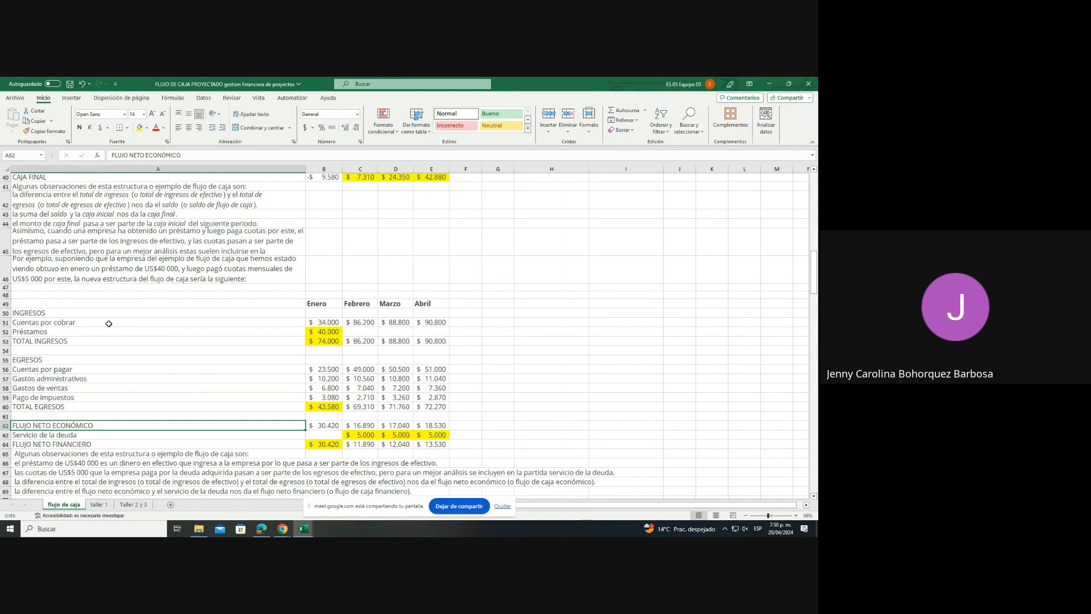
- Examine the Servicio de la deuda row below FLUJO NETO ECONÓMICO, checking each monthly payment from Febrero to Abril
{"action": "key", "text": "Down"}
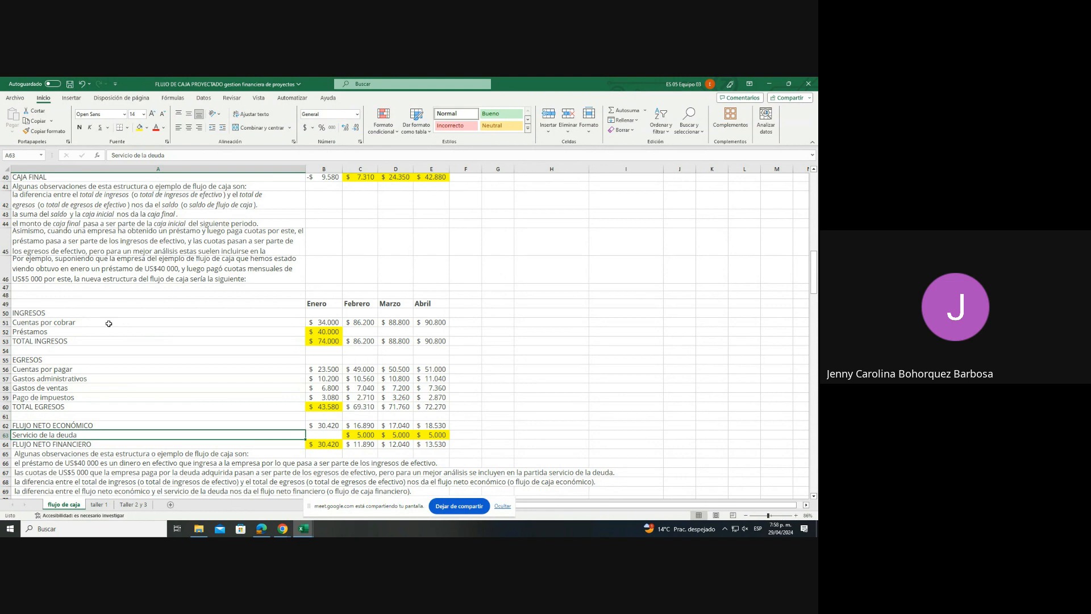
{"action": "key", "text": "Up"}
{"action": "key", "text": "Up"}
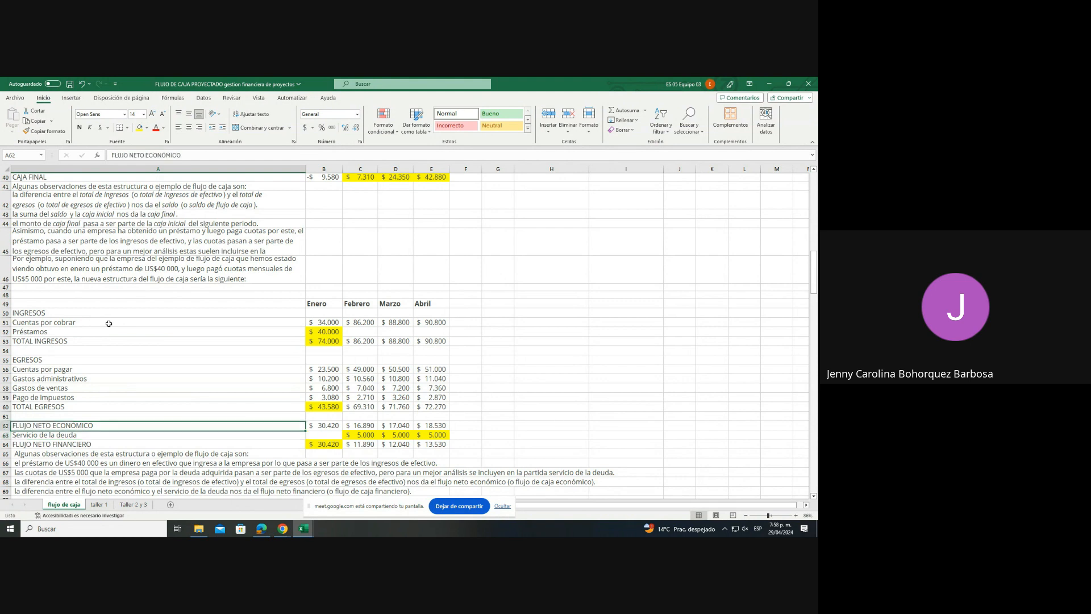
{"action": "key", "text": "Right"}
{"action": "key", "text": "Right"}
{"action": "key", "text": "Down"}
{"action": "key", "text": "Down"}
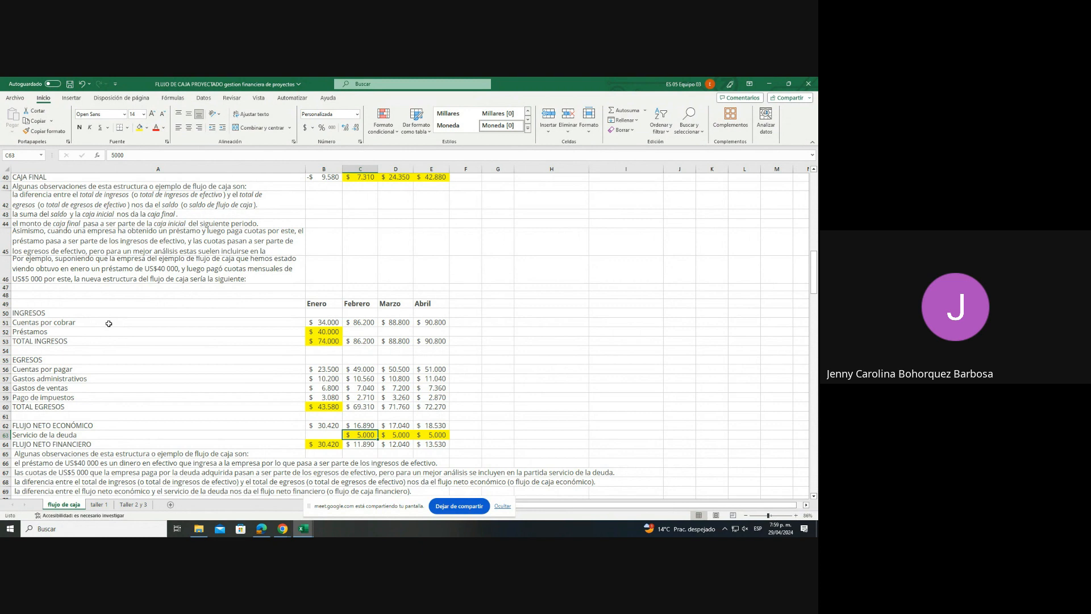
{"action": "key", "text": "Right"}
{"action": "key", "text": "Right"}
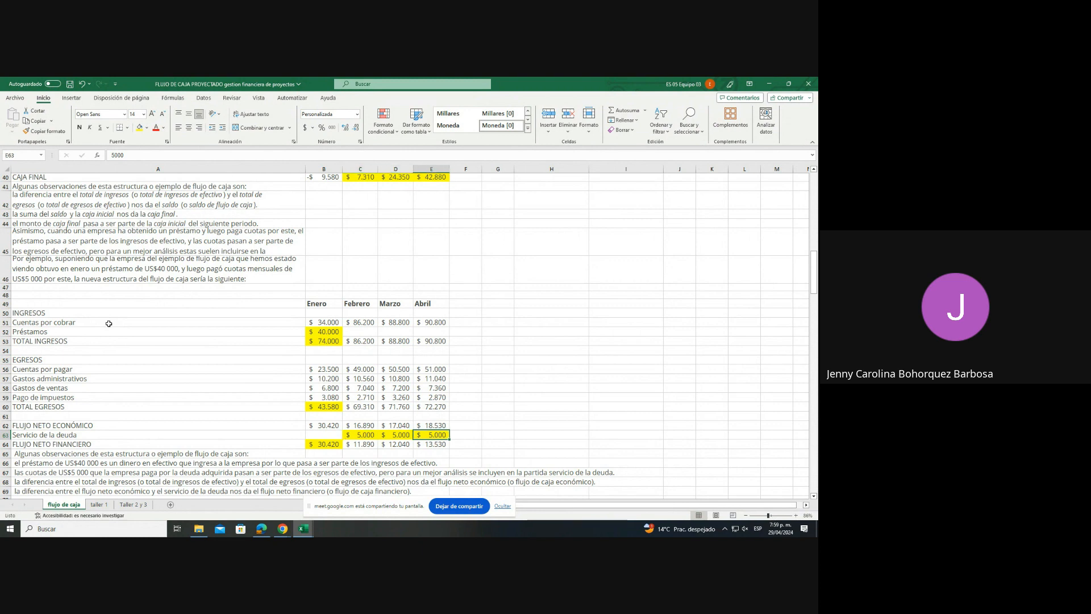
{"action": "key", "text": "Left"}
{"action": "key", "text": "Left"}
{"action": "key", "text": "Left"}
{"action": "key", "text": "Left"}
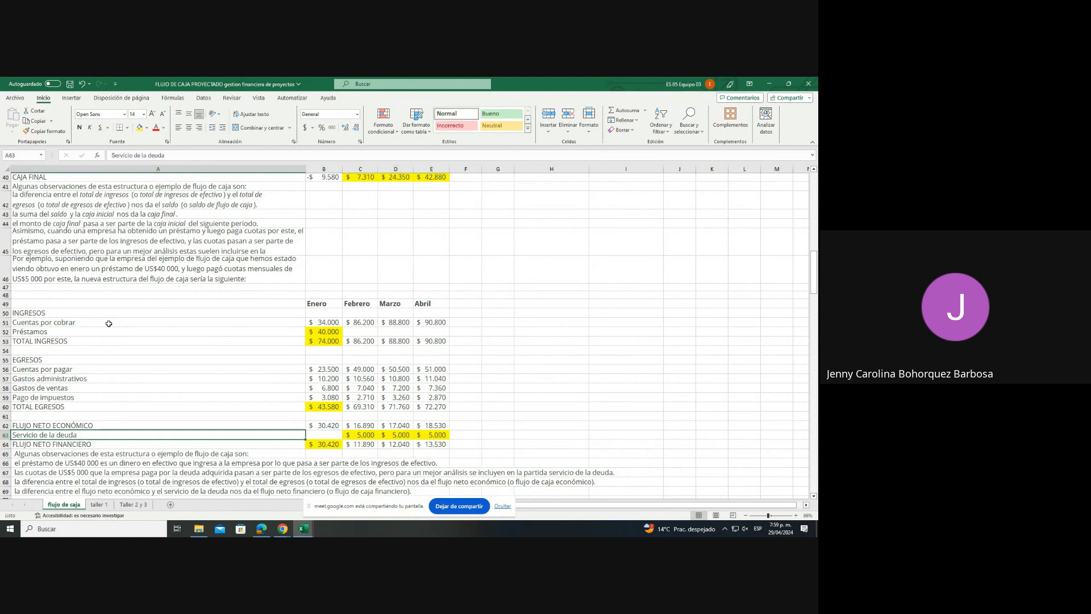
- Check the FLUJO NETO FINANCIERO row of the loan example for each month from Enero to Abril
{"action": "key", "text": "Down"}
{"action": "key", "text": "Right"}
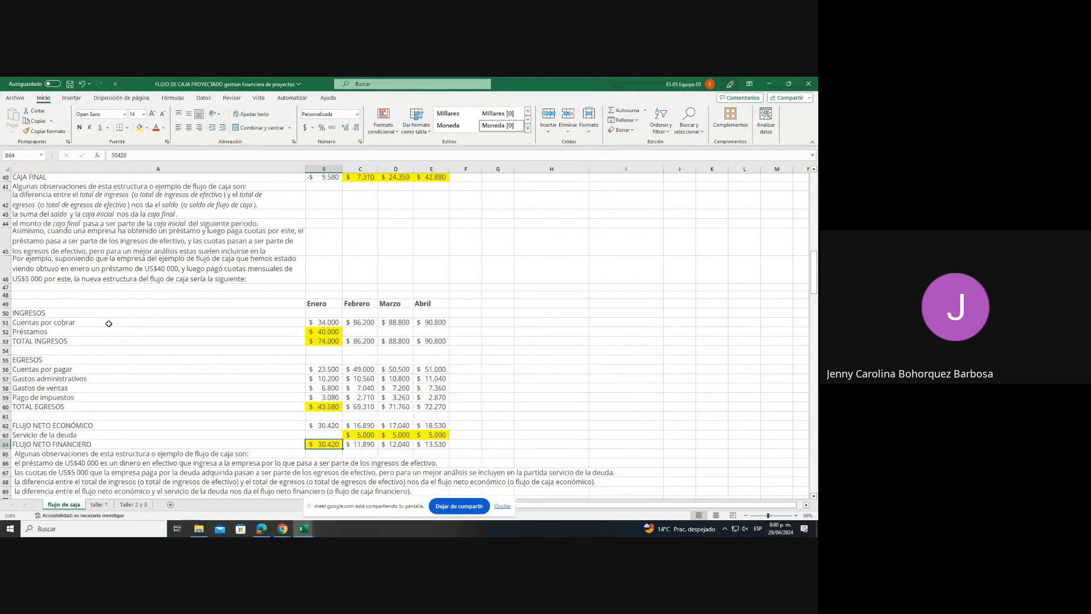
{"action": "key", "text": "Right"}
{"action": "key", "text": "Right"}
{"action": "key", "text": "Right"}
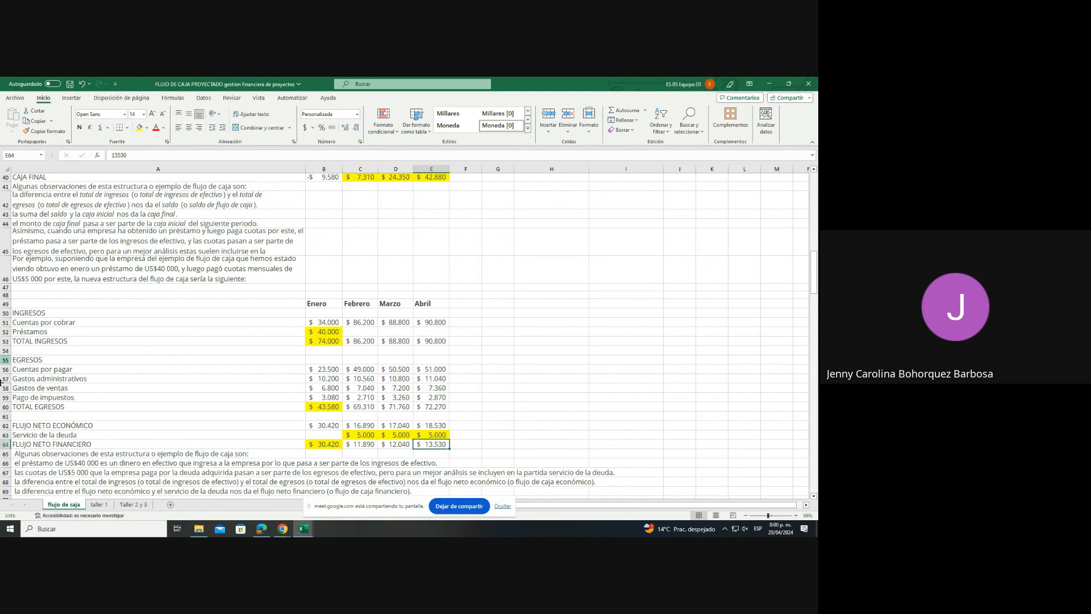
- Read the section on the usefulness of a cash flow, including the points on credit purchases, debt payment and increasing available cash
{"action": "scroll", "coordinate": [213, 405], "scroll_direction": "down", "scroll_amount": 2}
{"action": "scroll", "coordinate": [220, 401], "scroll_direction": "down", "scroll_amount": 7}
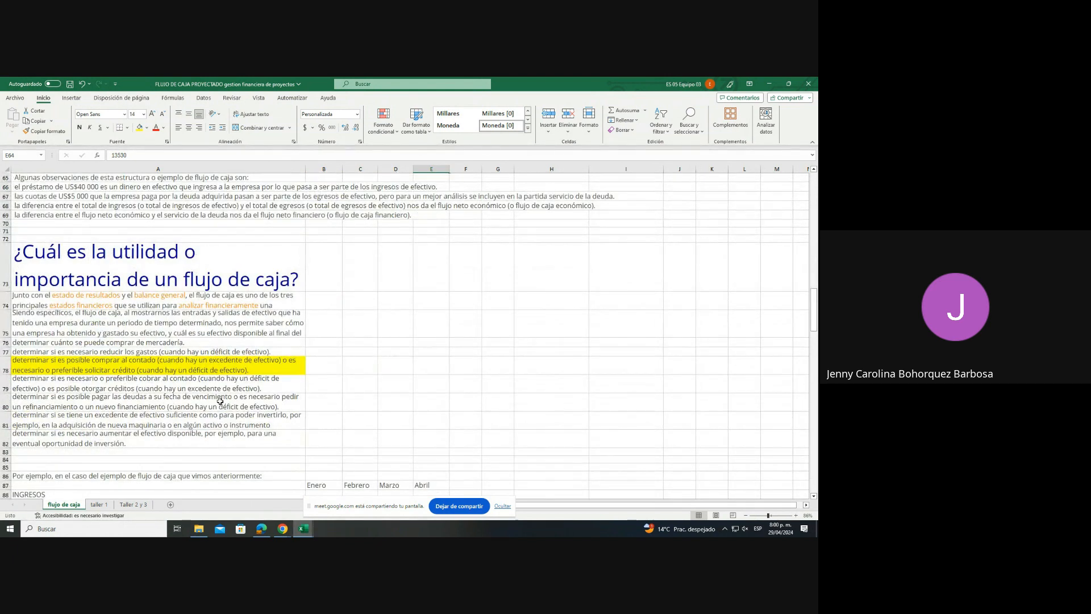
{"action": "scroll", "coordinate": [220, 401], "scroll_direction": "down", "scroll_amount": 2}
{"action": "left_click", "coordinate": [111, 316]}
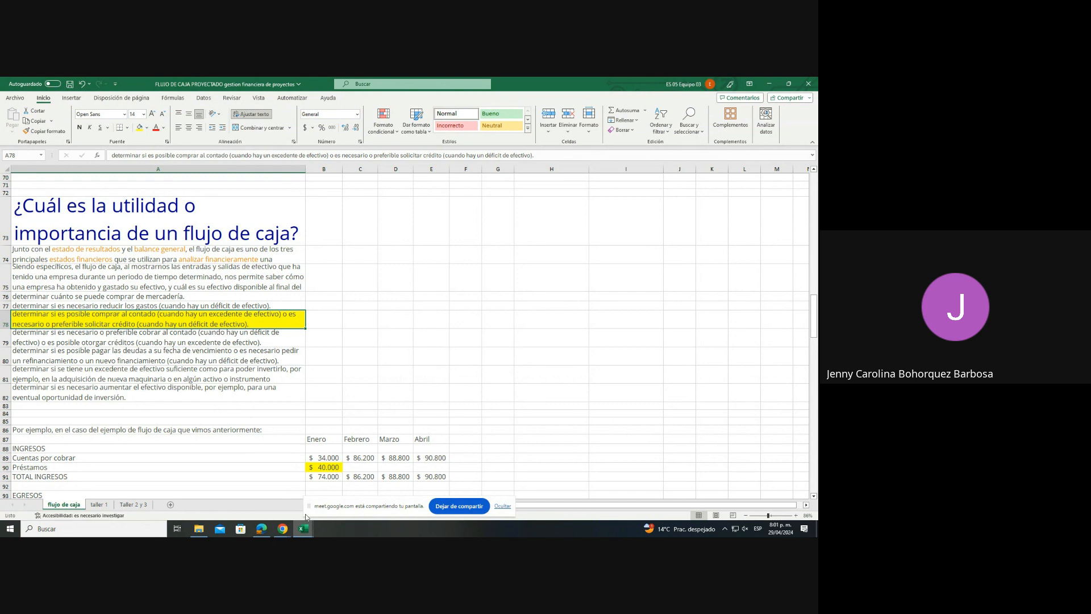
{"action": "scroll", "coordinate": [339, 463], "scroll_direction": "down", "scroll_amount": 1}
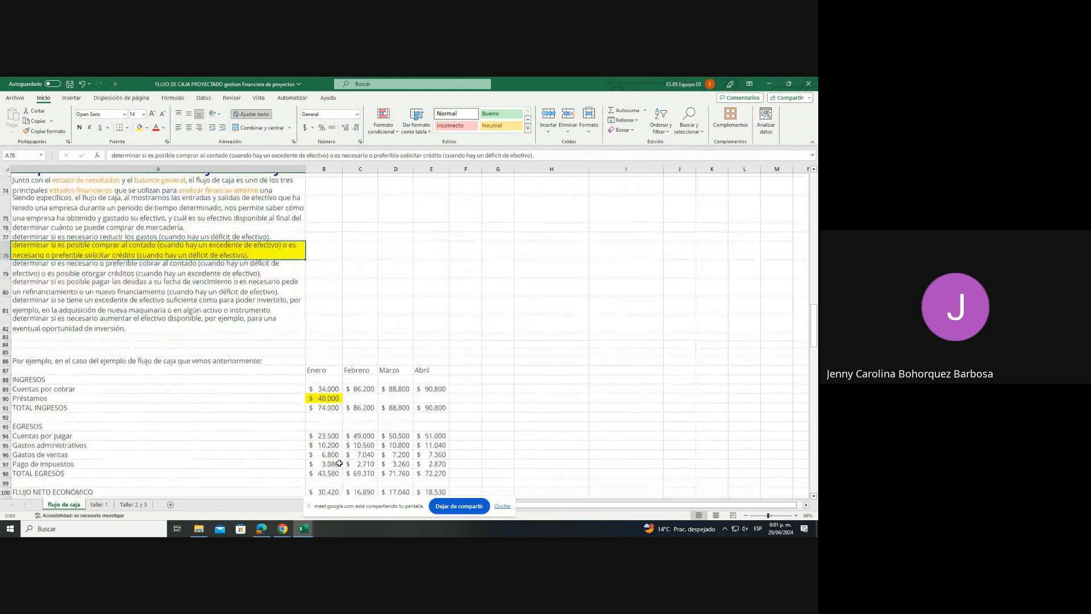
{"action": "left_click", "coordinate": [69, 292]}
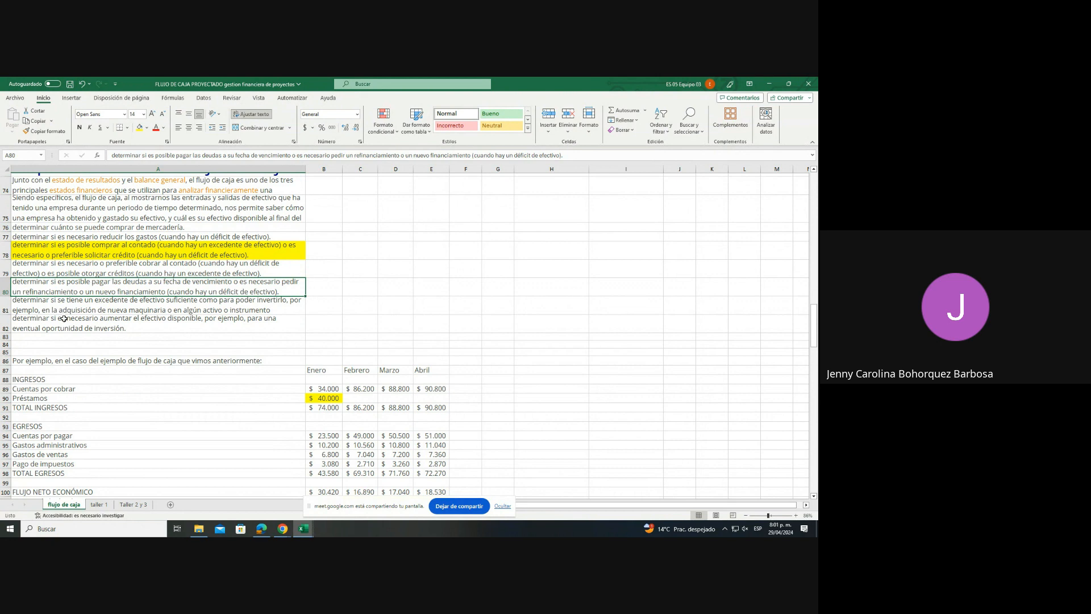
{"action": "left_click", "coordinate": [66, 322]}
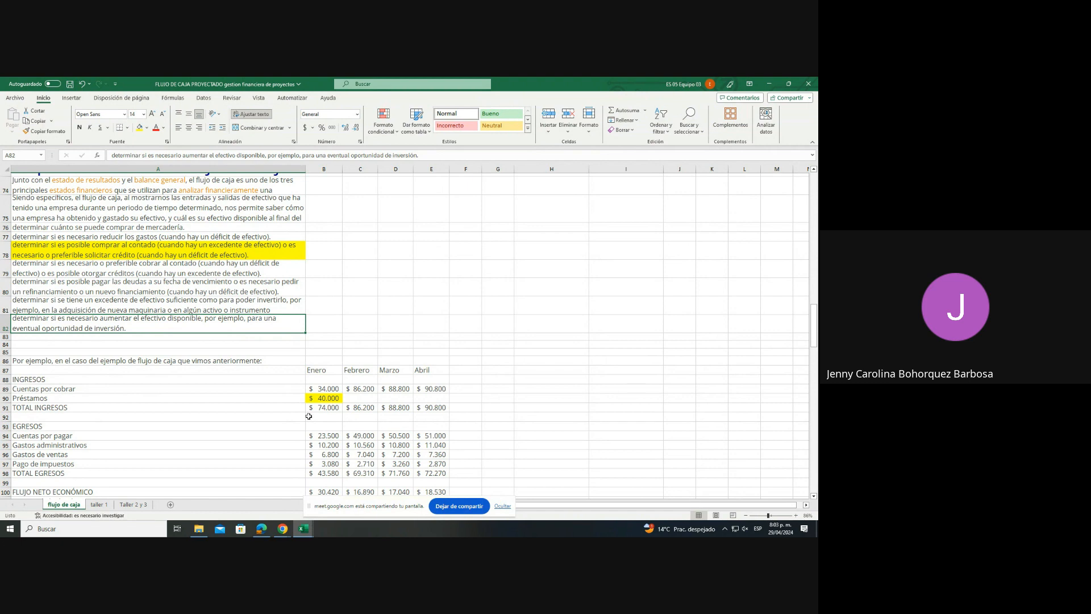
- Locate the section ¿Cómo hacer un flujo de caja? and read how a cash flow is prepared
{"action": "scroll", "coordinate": [309, 416], "scroll_direction": "down", "scroll_amount": 2}
{"action": "scroll", "coordinate": [309, 416], "scroll_direction": "down", "scroll_amount": 8}
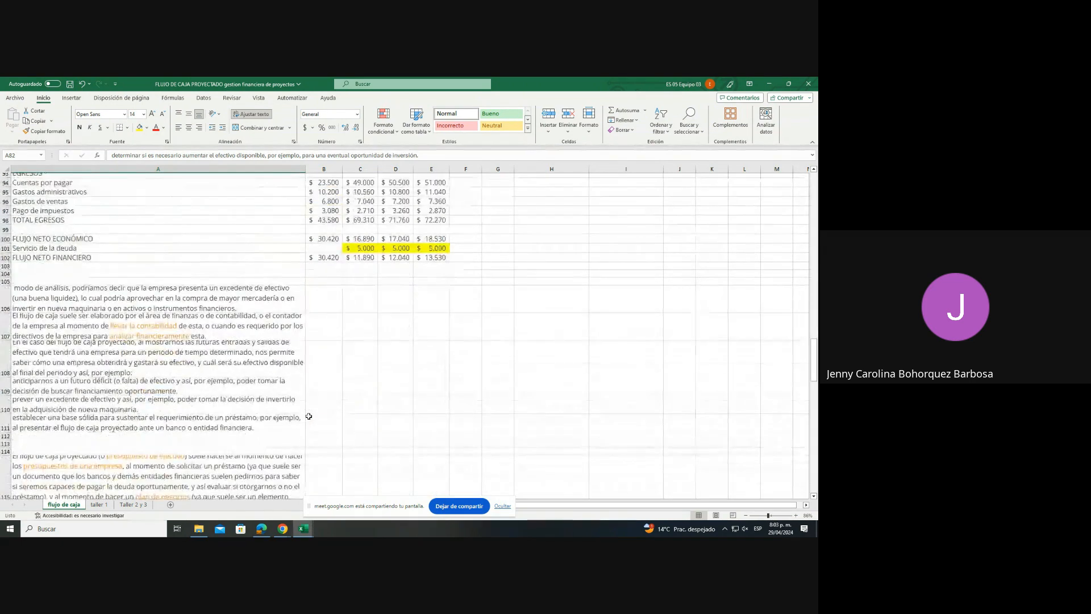
{"action": "scroll", "coordinate": [309, 416], "scroll_direction": "down", "scroll_amount": 10}
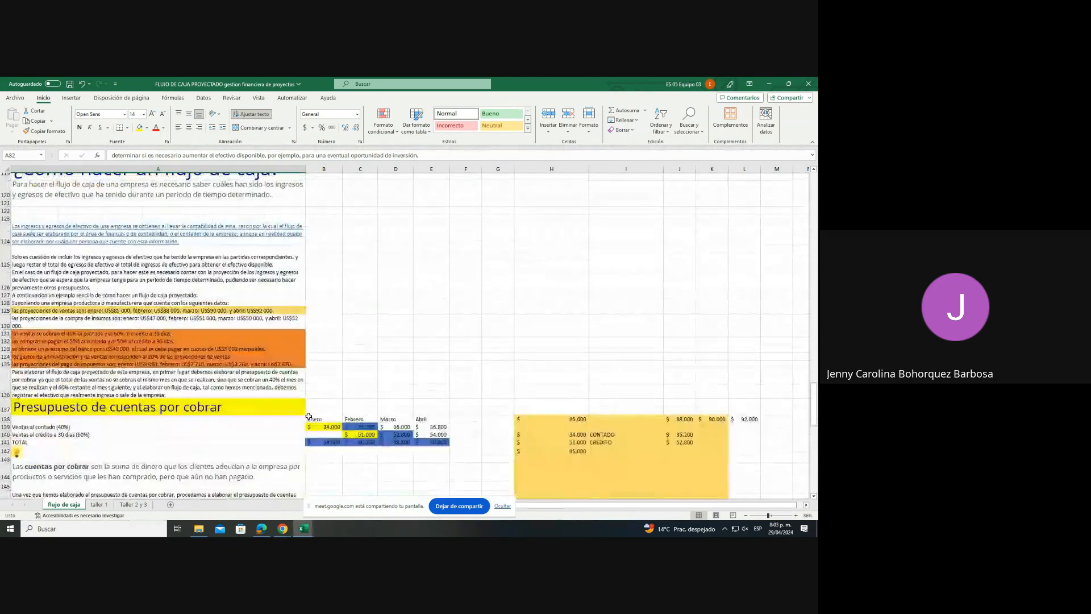
{"action": "scroll", "coordinate": [309, 416], "scroll_direction": "up", "scroll_amount": 3}
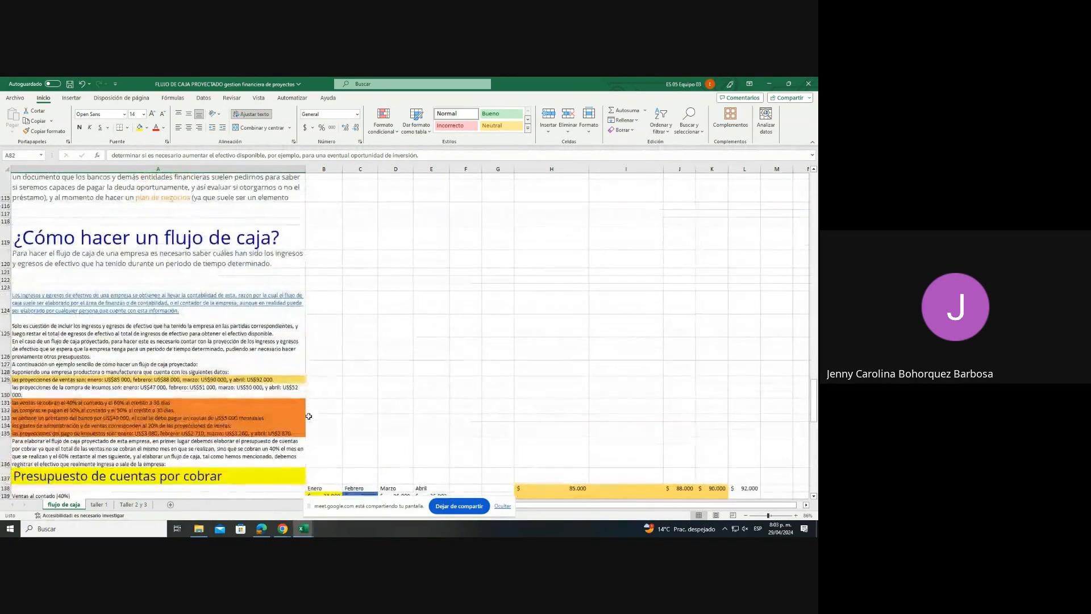
{"action": "left_click", "coordinate": [165, 241]}
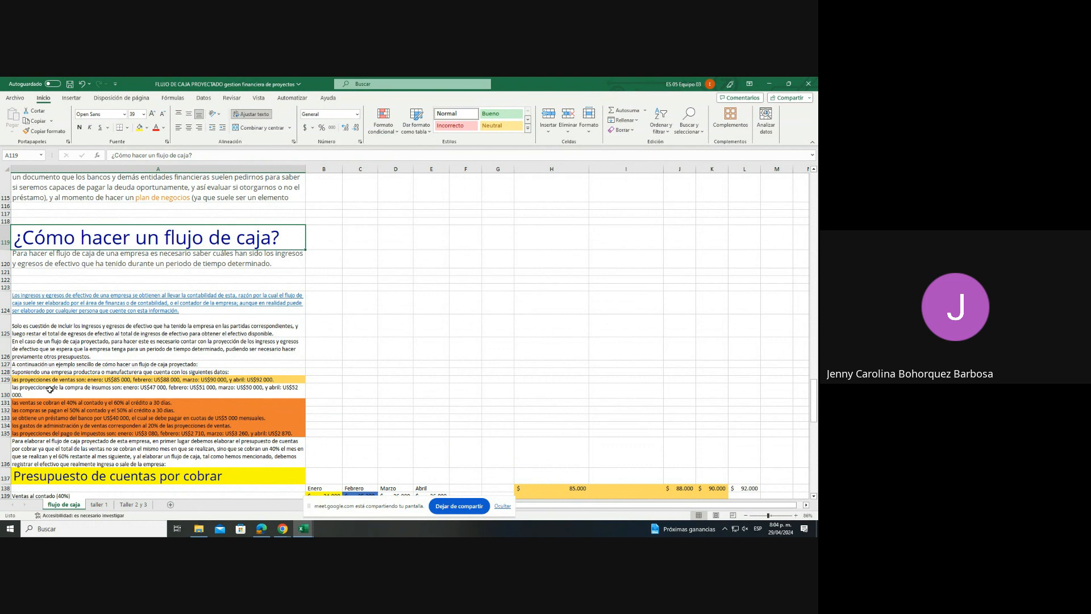
- Read the manufacturing company example's monthly sales projections and input purchase projections from enero to abril
{"action": "left_click", "coordinate": [74, 373]}
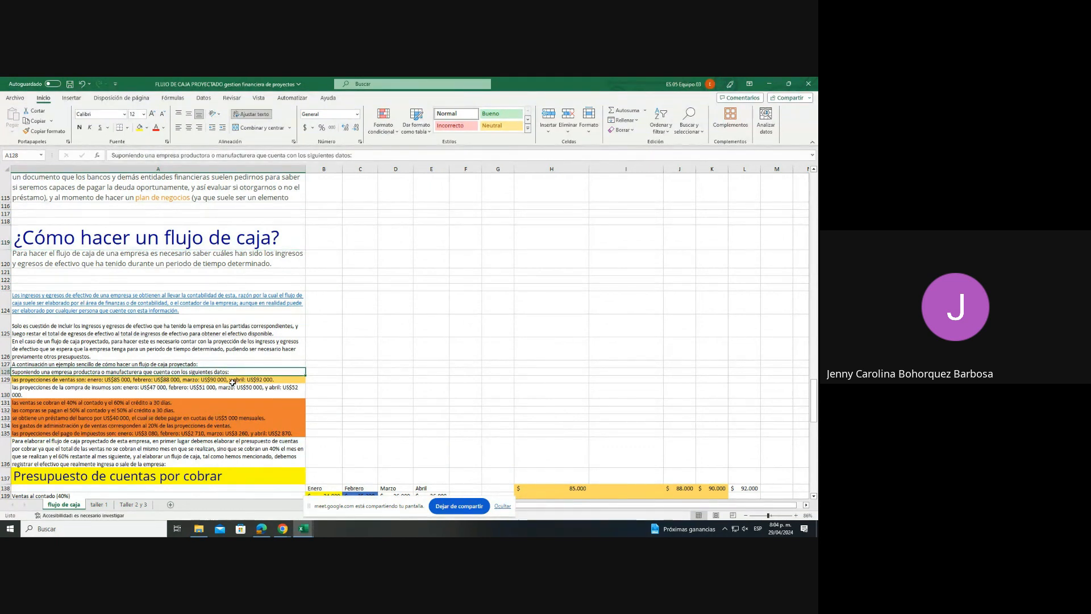
{"action": "left_click", "coordinate": [51, 380]}
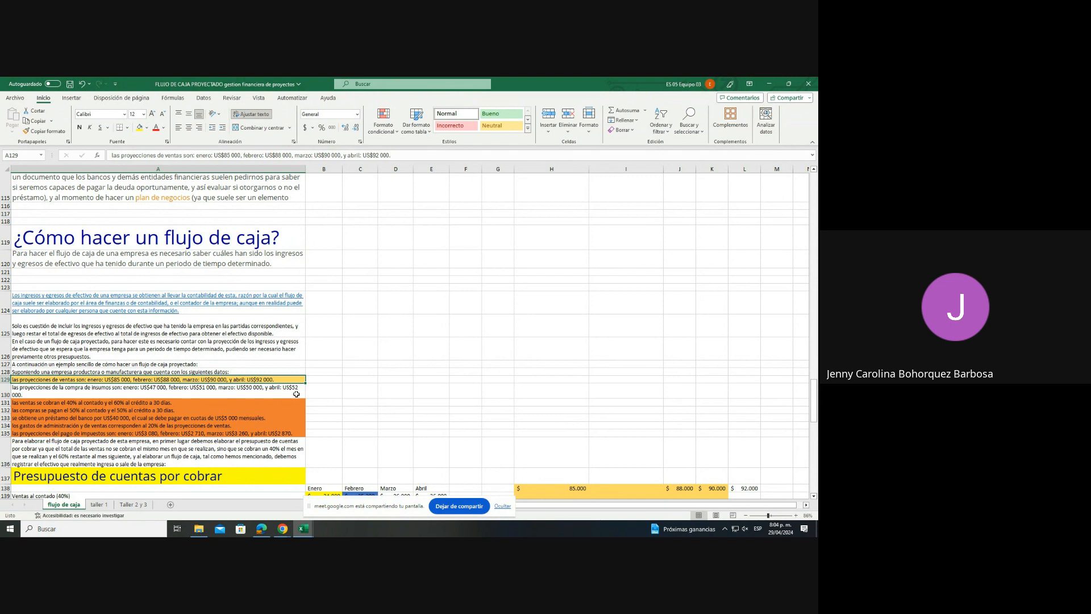
{"action": "scroll", "coordinate": [296, 394], "scroll_direction": "down", "scroll_amount": 1}
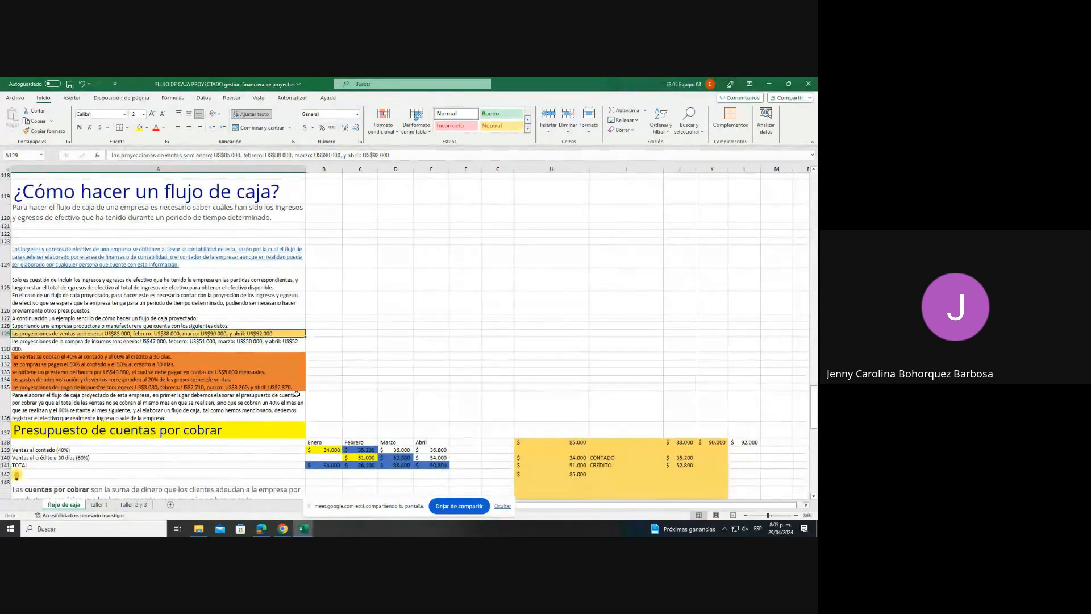
{"action": "scroll", "coordinate": [297, 394], "scroll_direction": "down", "scroll_amount": 1}
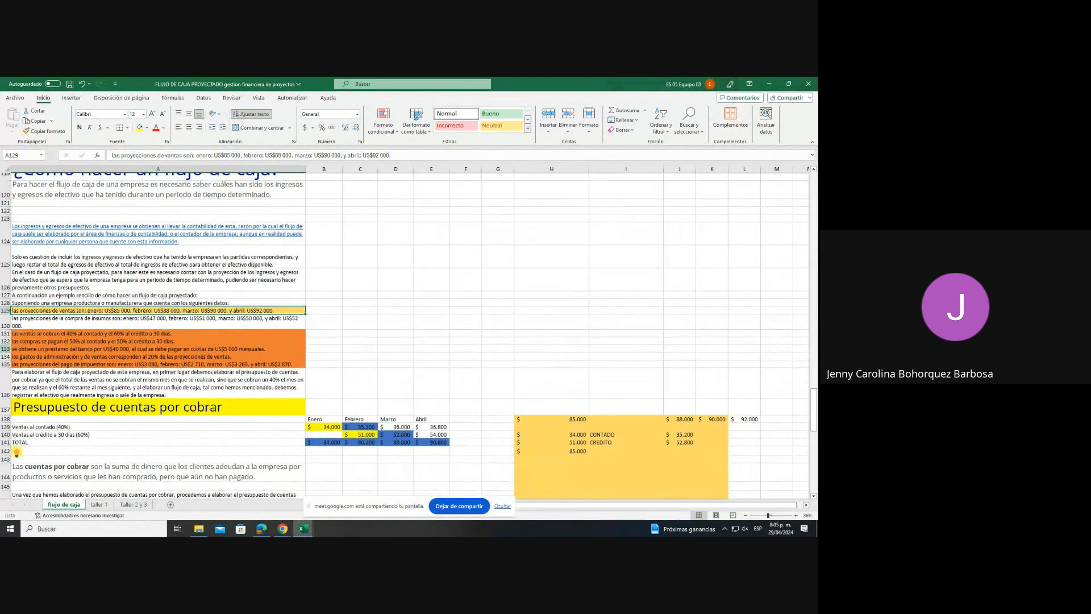
{"action": "left_click", "coordinate": [41, 324]}
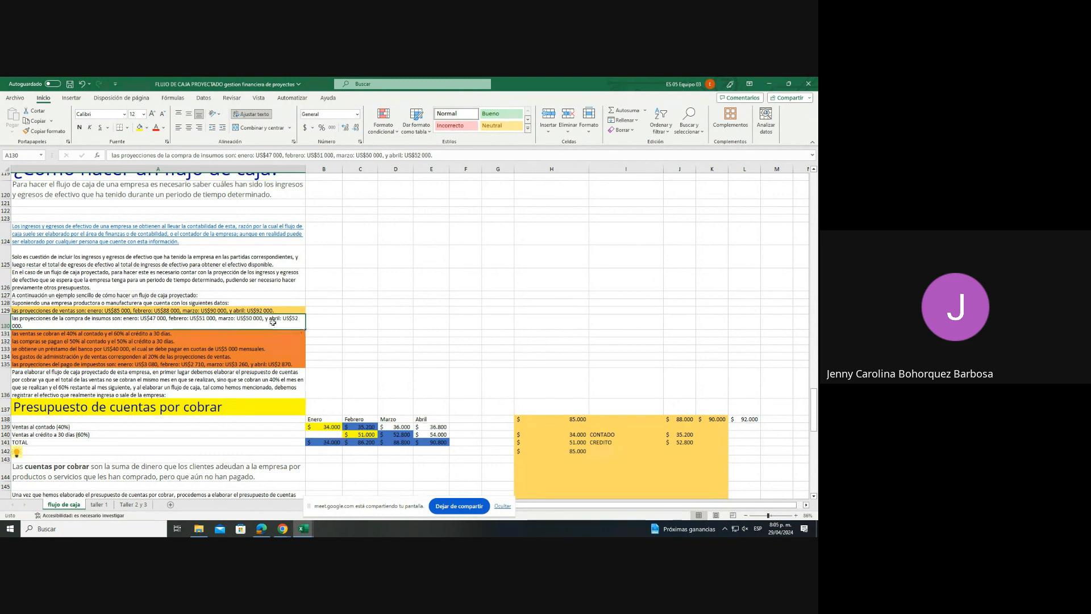
{"action": "scroll", "coordinate": [62, 344], "scroll_direction": "down", "scroll_amount": 1}
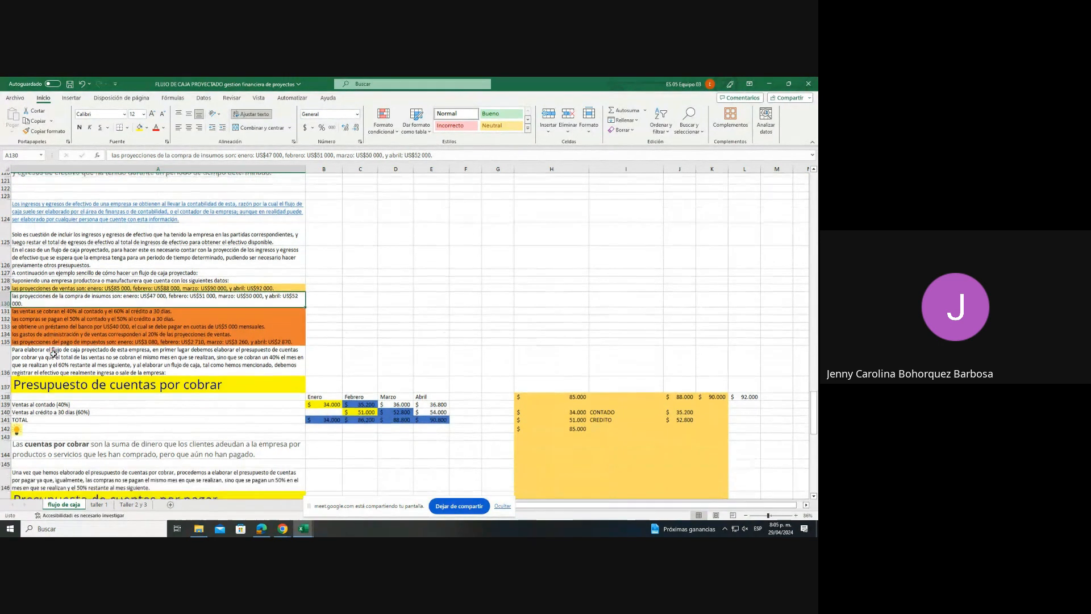
- Review the example's assumptions on collections, purchase payments, bank loan, expenses and taxes, through the paragraph introducing the receivables budget
{"action": "key", "text": "Down"}
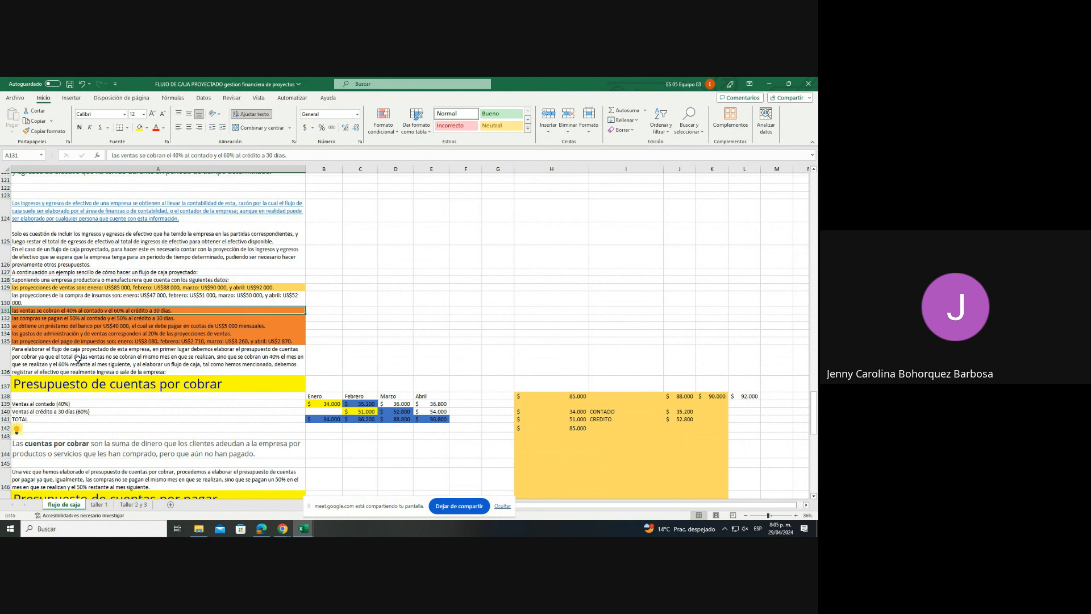
{"action": "left_click", "coordinate": [64, 326]}
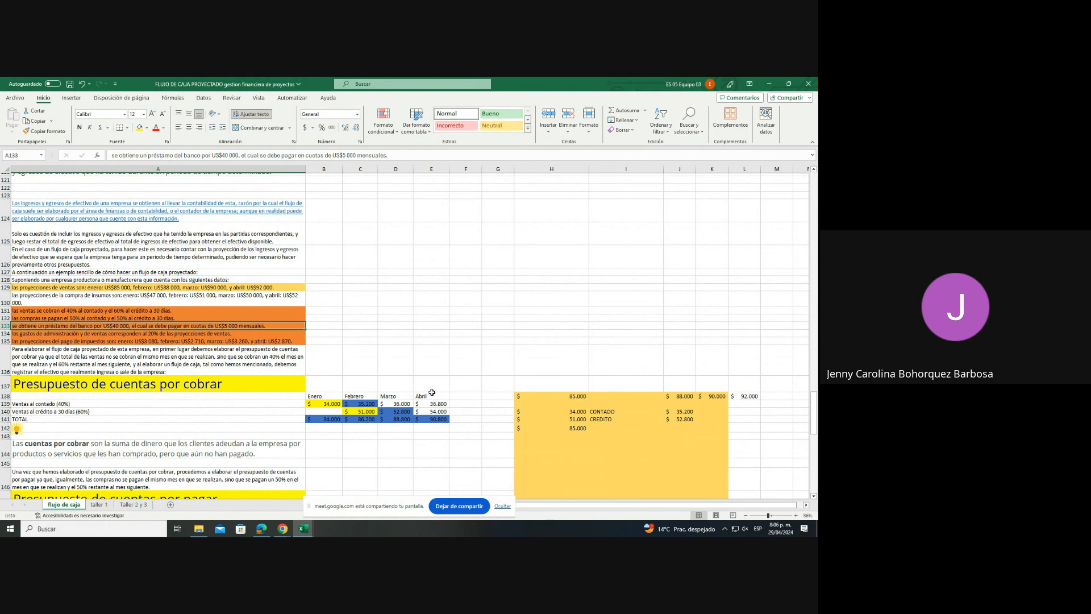
{"action": "key", "text": "Down"}
{"action": "key", "text": "Down"}
{"action": "key", "text": "Down"}
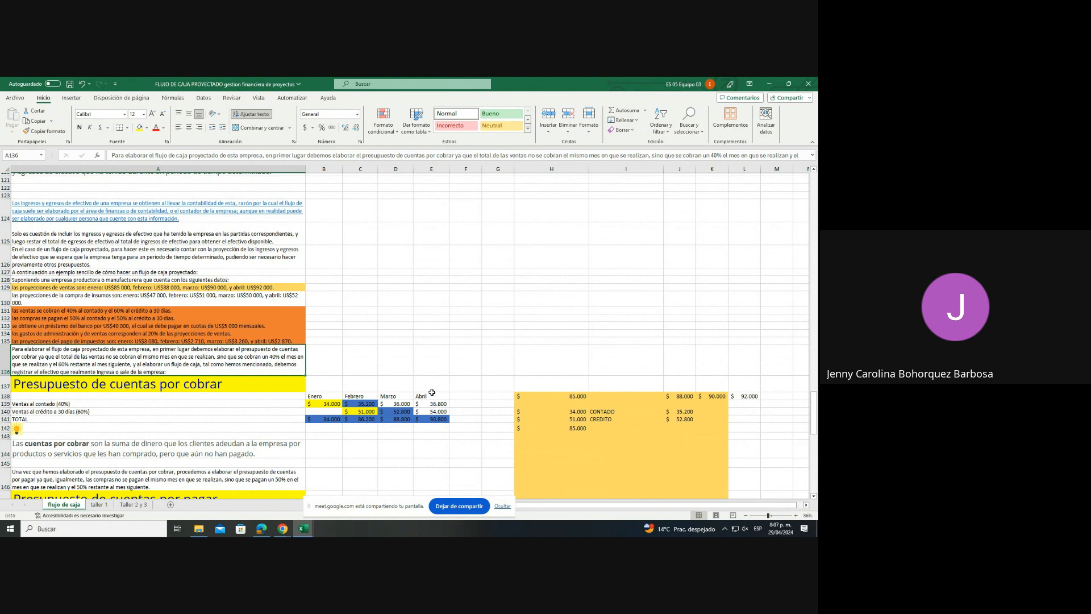
- Examine the Presupuesto de cuentas por cobrar heading and its cash and 30-day credit sales rows, without replacing any cell contents
{"action": "scroll", "coordinate": [255, 372], "scroll_direction": "down", "scroll_amount": 2}
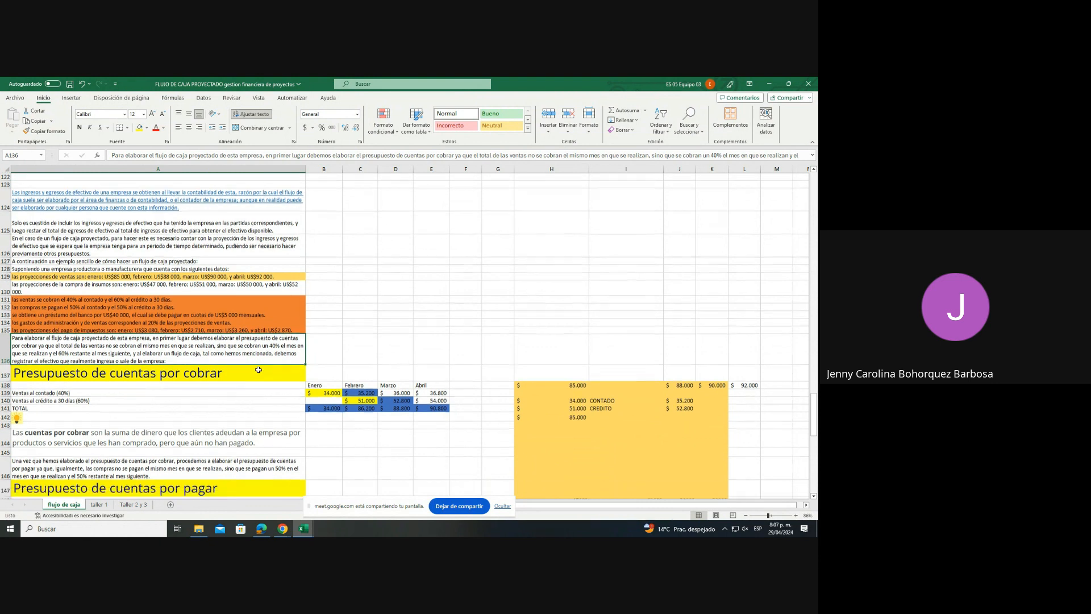
{"action": "left_click", "coordinate": [252, 320]}
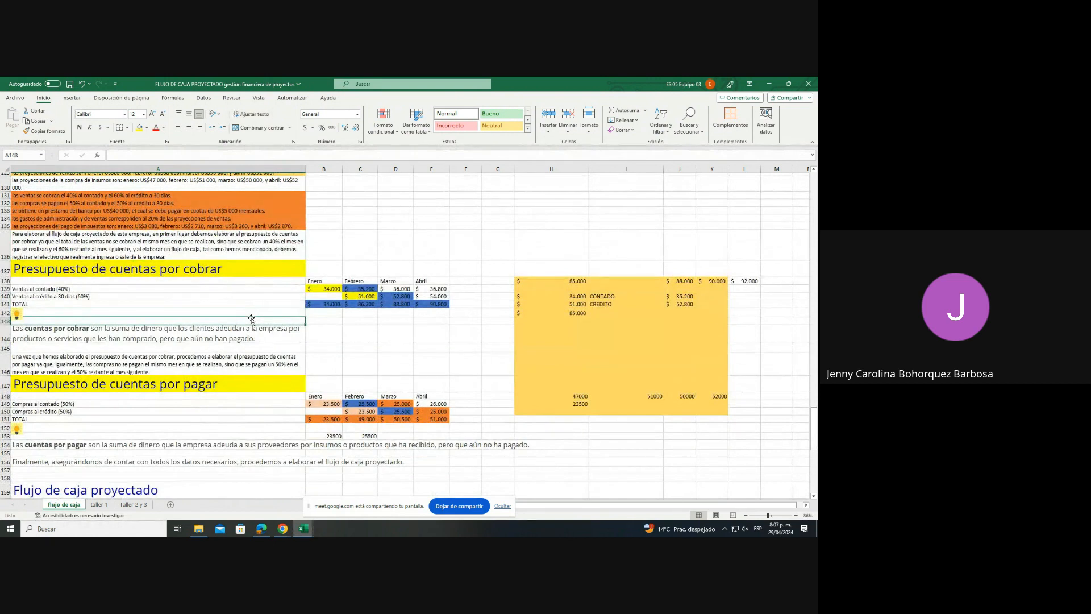
{"action": "left_click", "coordinate": [85, 273]}
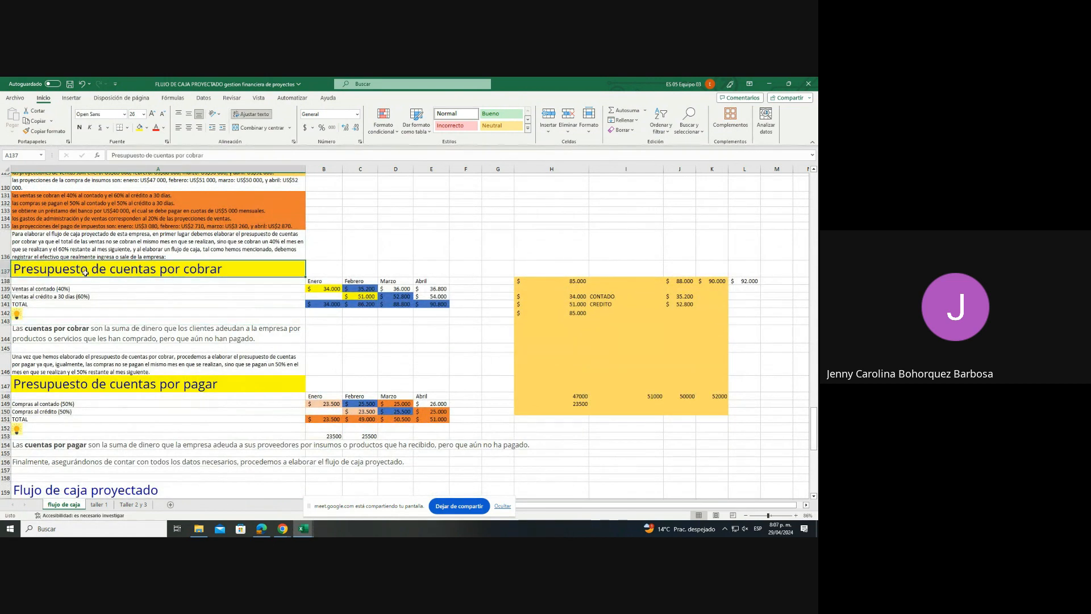
{"action": "left_click", "coordinate": [129, 350]}
{"action": "left_click", "coordinate": [116, 288]}
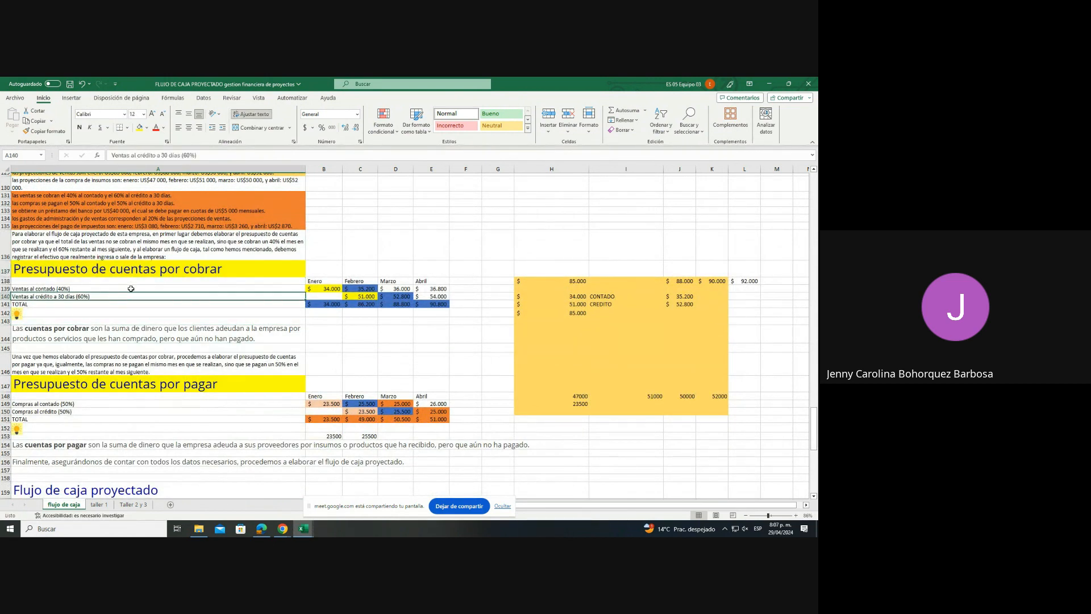
{"action": "left_click_drag", "start_coordinate": [120, 291], "coordinate": [131, 295]}
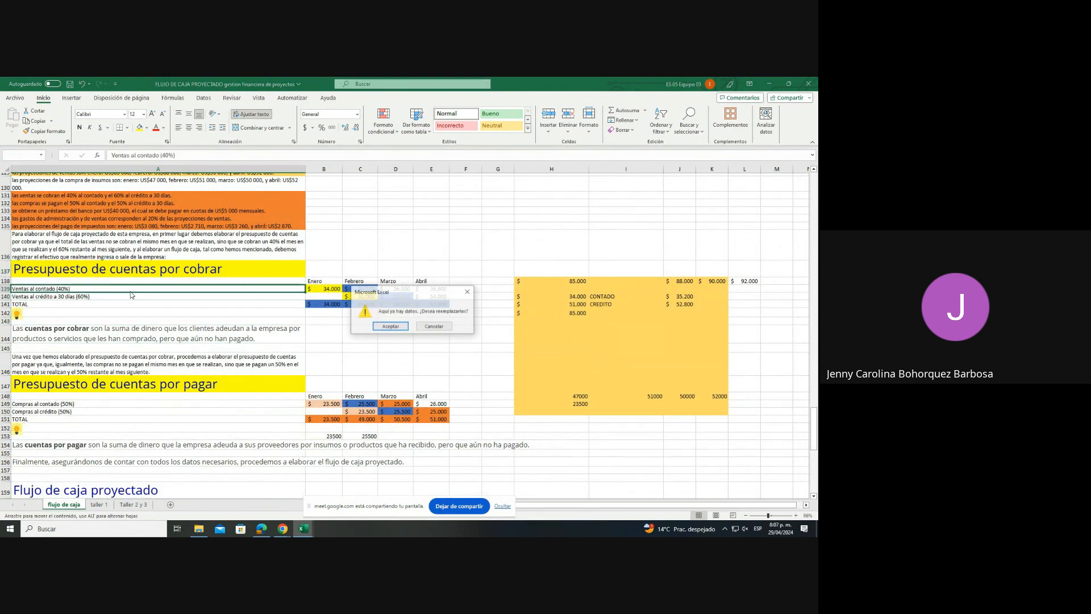
{"action": "left_click", "coordinate": [435, 326]}
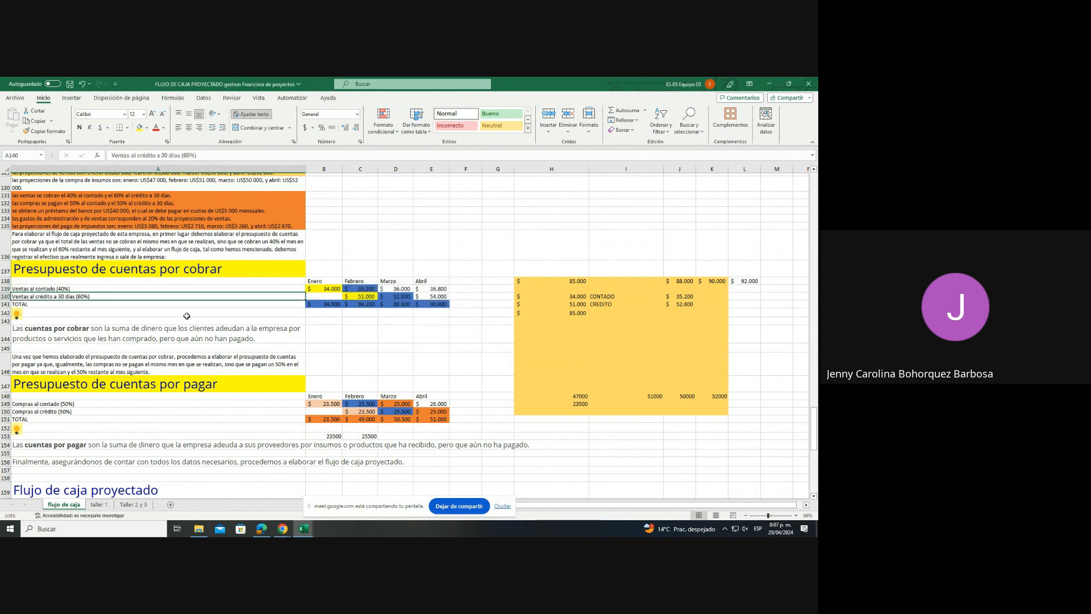
- Compare January's cash sales in the receivables budget with January's projected sales in the side calculation
{"action": "left_click", "coordinate": [339, 295]}
{"action": "left_click", "coordinate": [336, 289]}
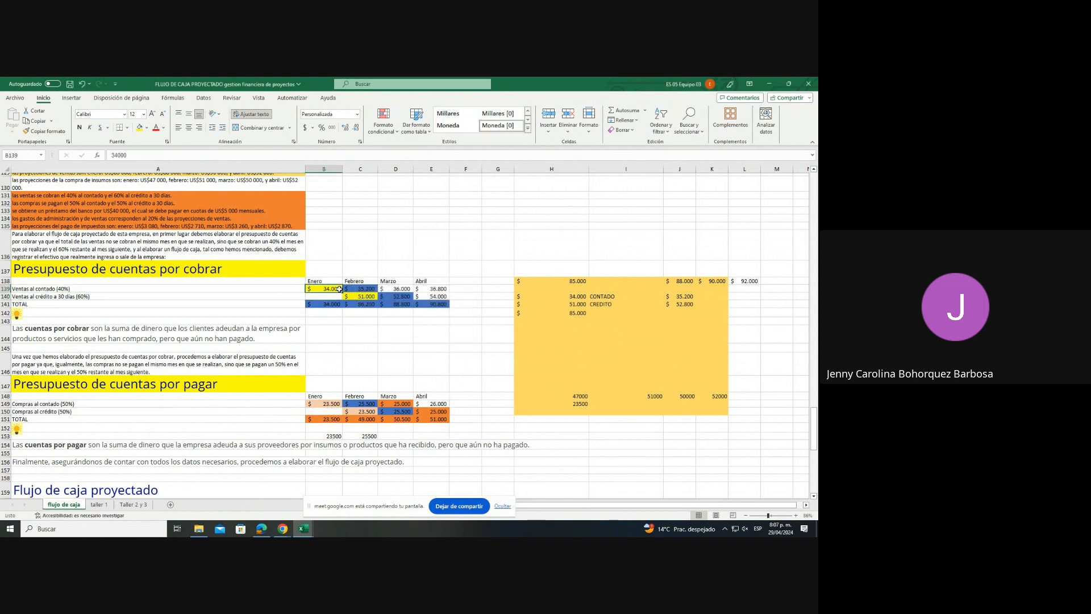
{"action": "left_click", "coordinate": [562, 284]}
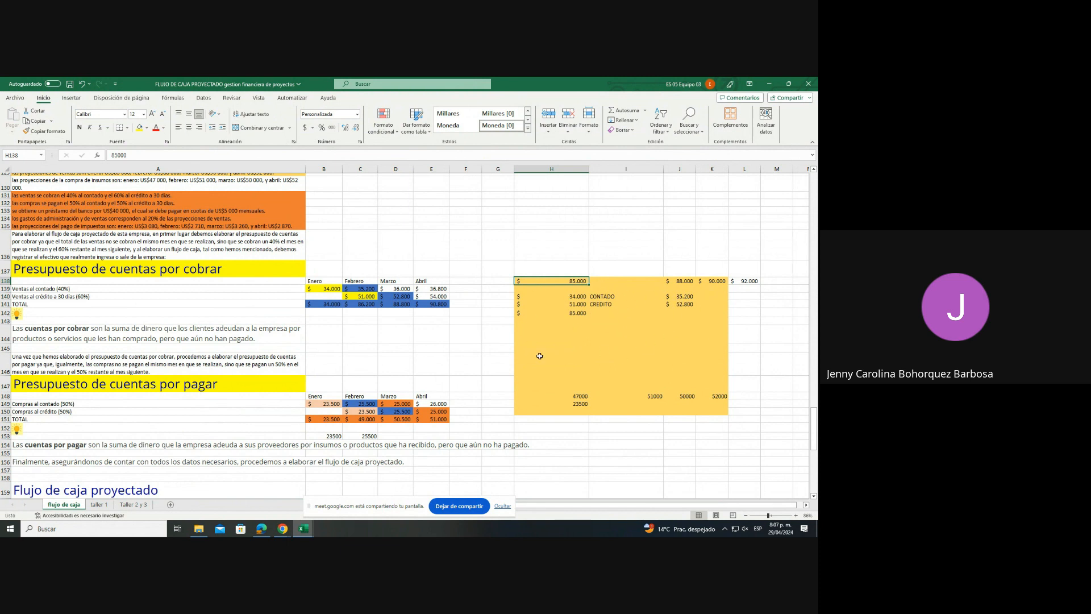
{"action": "left_click", "coordinate": [327, 290]}
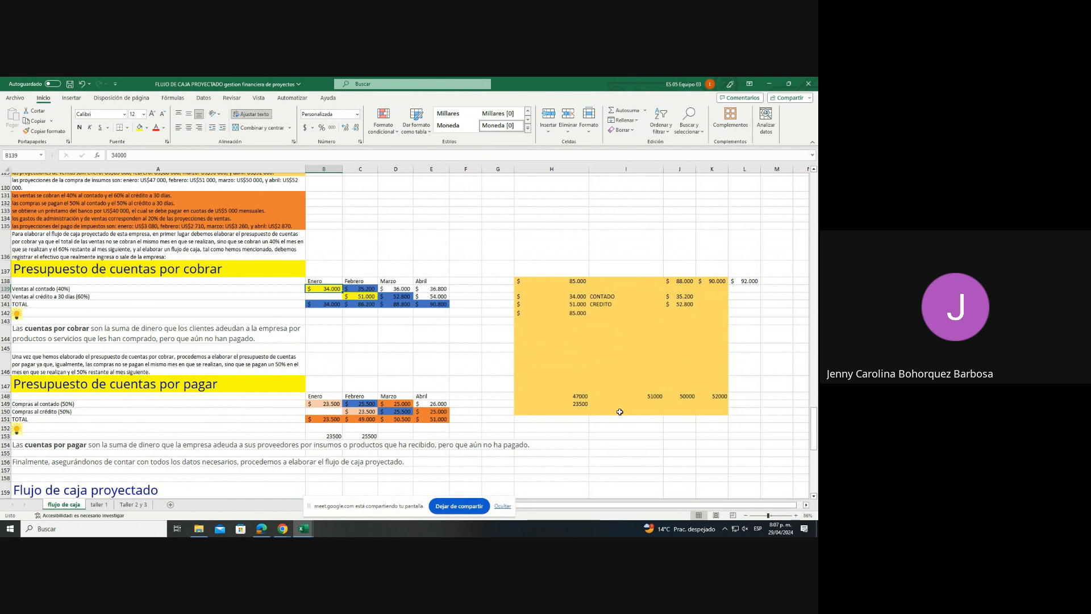
{"action": "scroll", "coordinate": [341, 319], "scroll_direction": "down", "scroll_amount": 4}
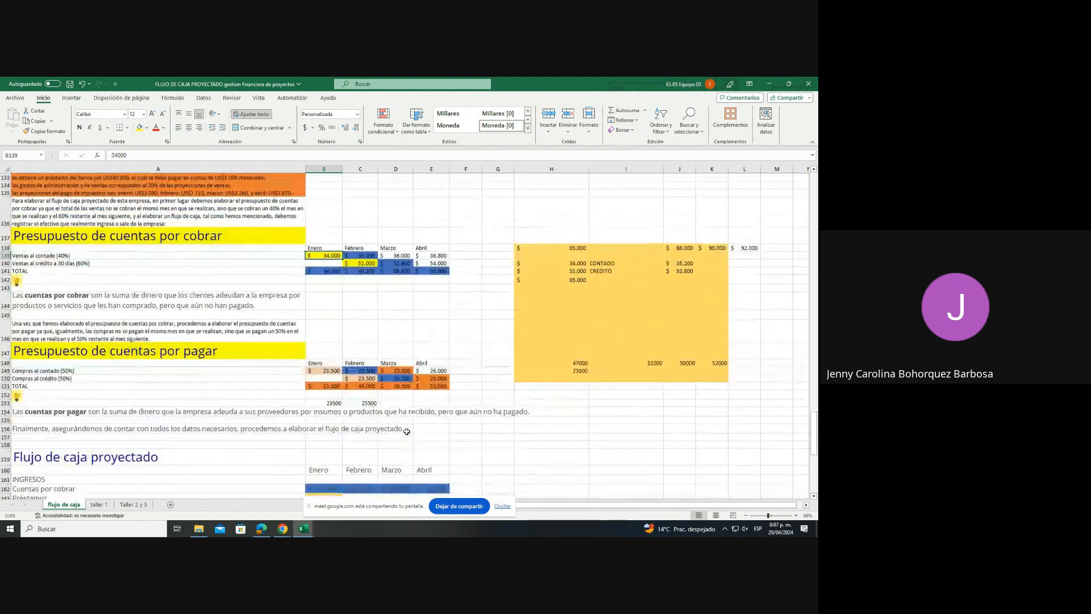
{"action": "scroll", "coordinate": [141, 229], "scroll_direction": "up", "scroll_amount": 6}
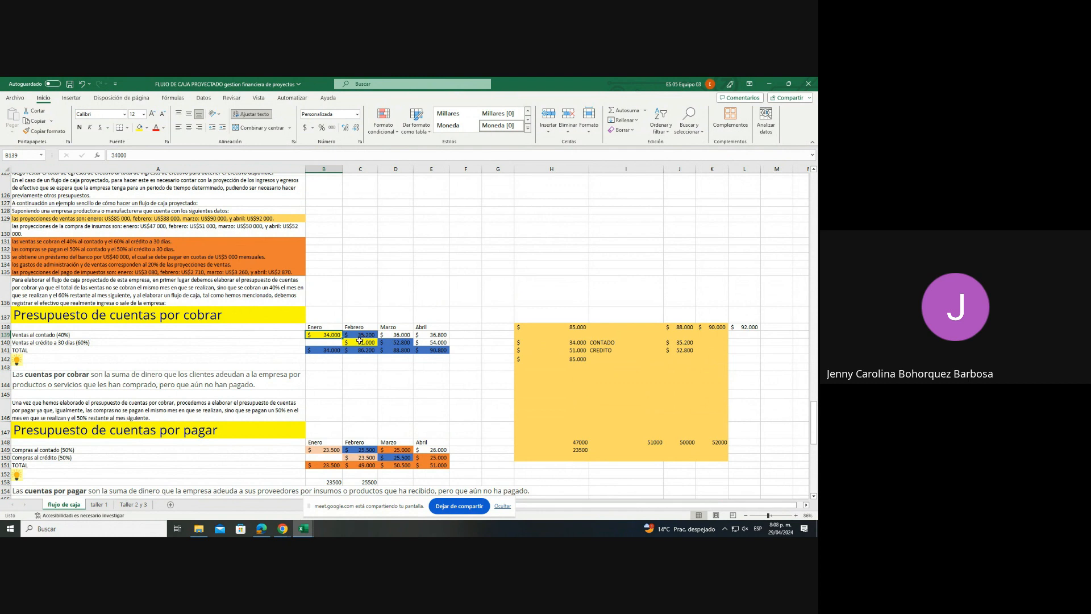
- Inspect January's projected sales in the side calculation and the formulas that split them into CONTADO and CREDITO
{"action": "left_click", "coordinate": [577, 325]}
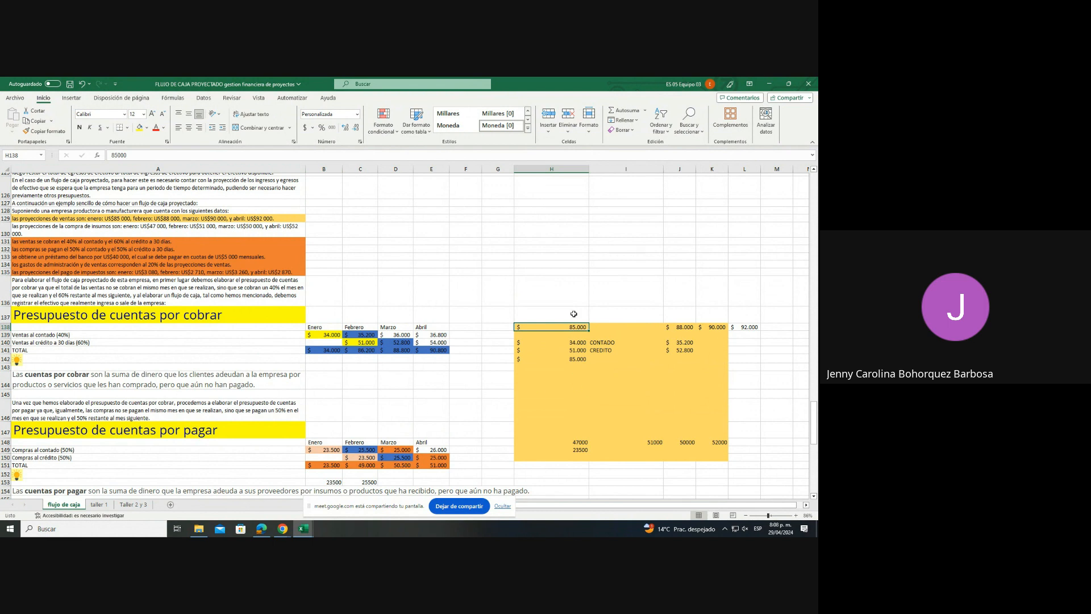
{"action": "left_click", "coordinate": [578, 342]}
{"action": "type", "text": "=H138*40%"}
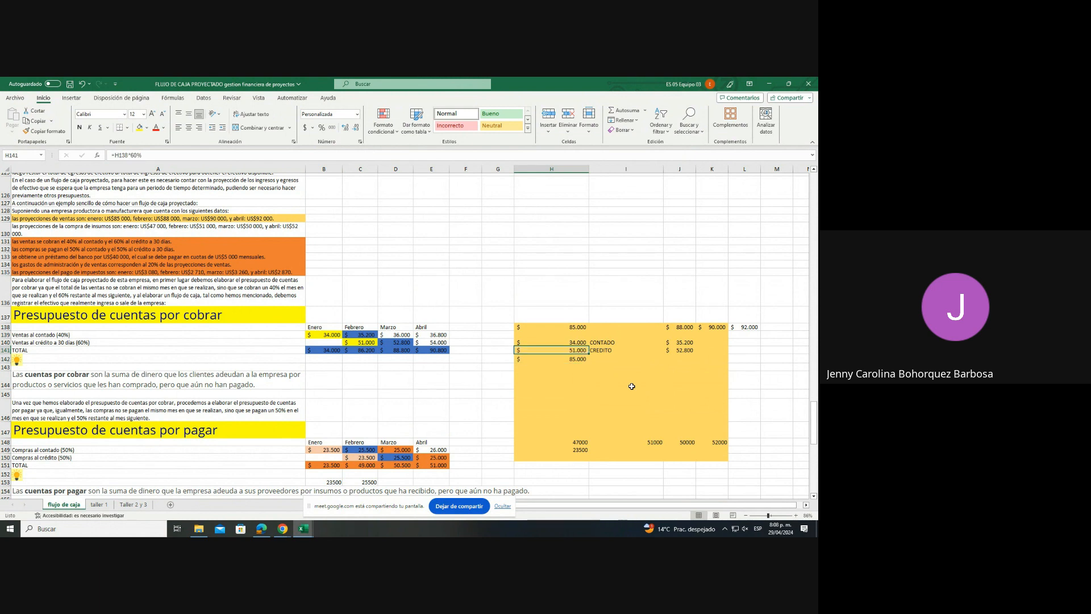
- Check January's Ventas al contado, Ventas al crédito and TOTAL cells in the Presupuesto de cuentas por cobrar
{"action": "key", "text": "Left"}
{"action": "key", "text": "Left"}
{"action": "key", "text": "Left"}
{"action": "key", "text": "Left"}
{"action": "key", "text": "Left"}
{"action": "key", "text": "Left"}
{"action": "key", "text": "Left"}
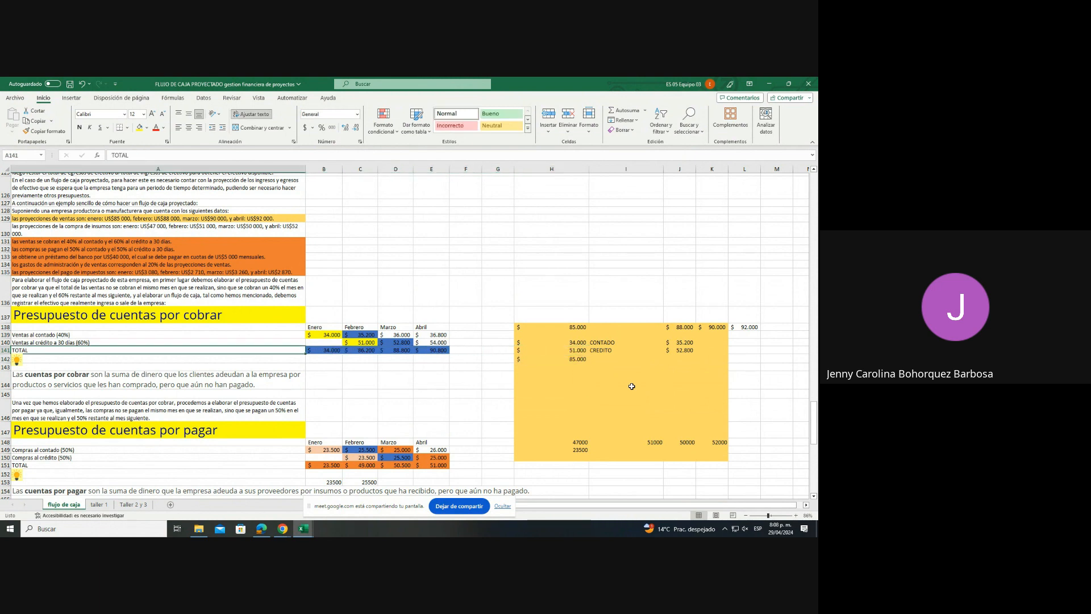
{"action": "key", "text": "Up"}
{"action": "key", "text": "Up"}
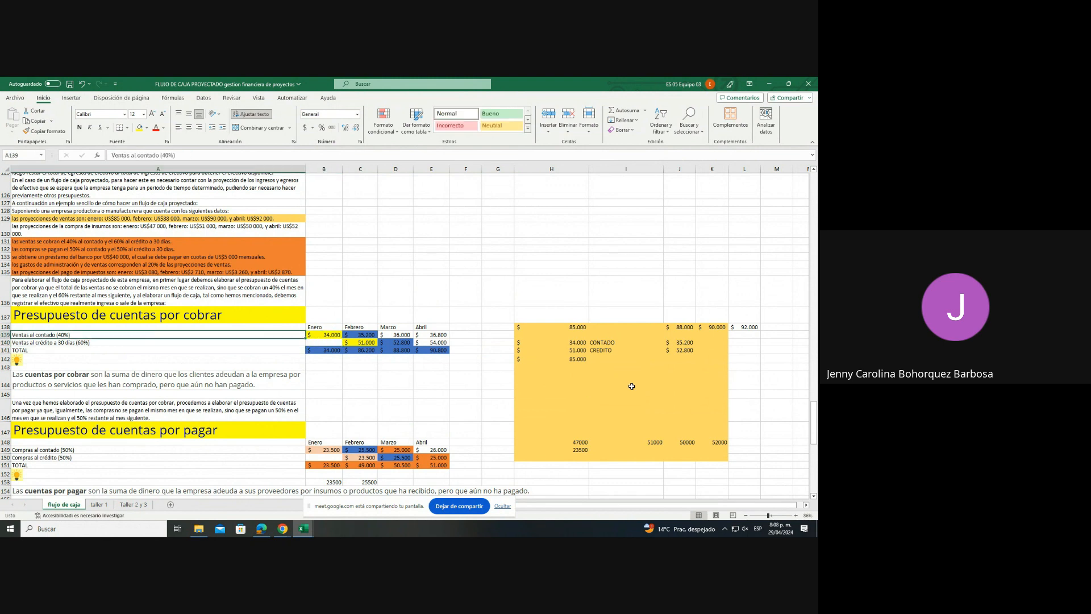
{"action": "key", "text": "Right"}
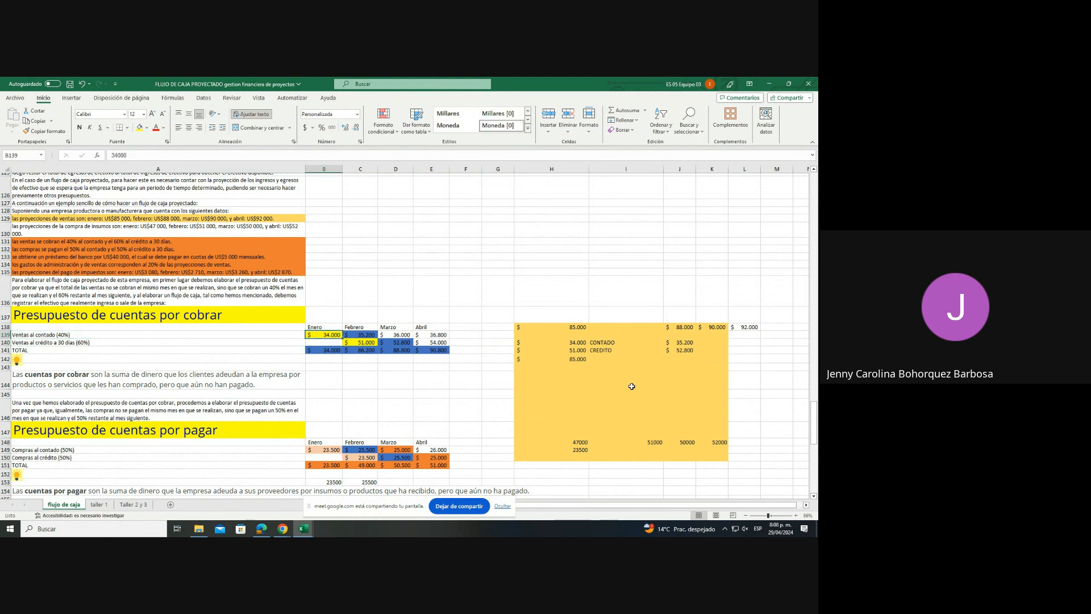
{"action": "key", "text": "Down"}
{"action": "key", "text": "Down"}
{"action": "key", "text": "Up"}
{"action": "key", "text": "Up"}
- Trace how January's credit sales are collected in Febrero, alongside Febrero's own cash sales in the receivables budget
{"action": "key", "text": "Right"}
{"action": "key", "text": "Down"}
{"action": "key", "text": "Left"}
{"action": "key", "text": "Up"}
{"action": "key", "text": "Right"}
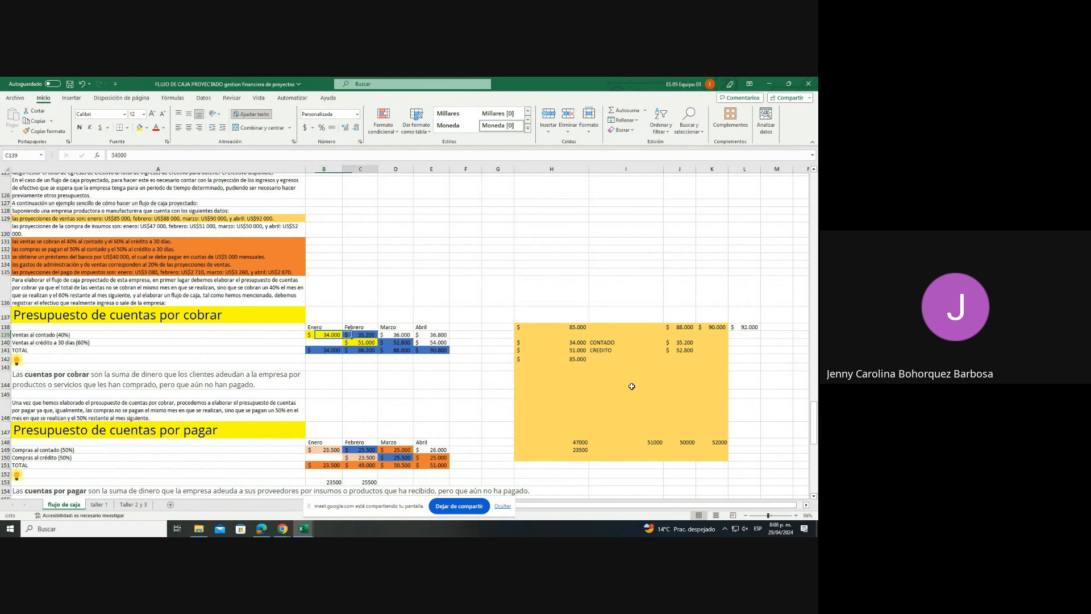
{"action": "key", "text": "Down"}
{"action": "key", "text": "Up"}
{"action": "key", "text": "Right"}
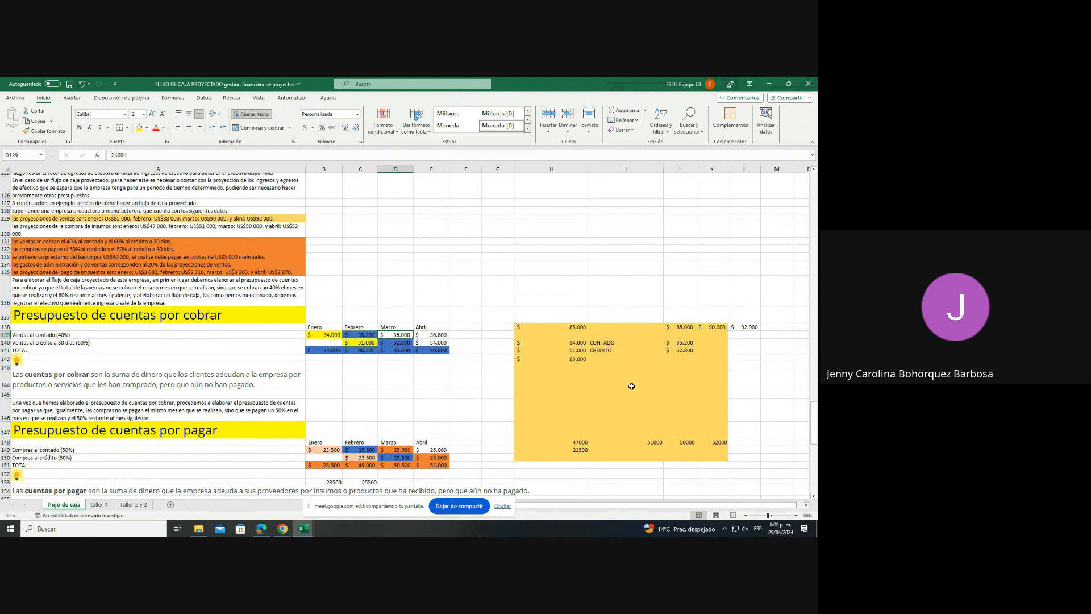
- Inspect February's projected sales in the side calculation and the formulas for their CONTADO and CREDITO portions
{"action": "key", "text": "Right"}
{"action": "key", "text": "Right"}
{"action": "key", "text": "Right"}
{"action": "key", "text": "Right"}
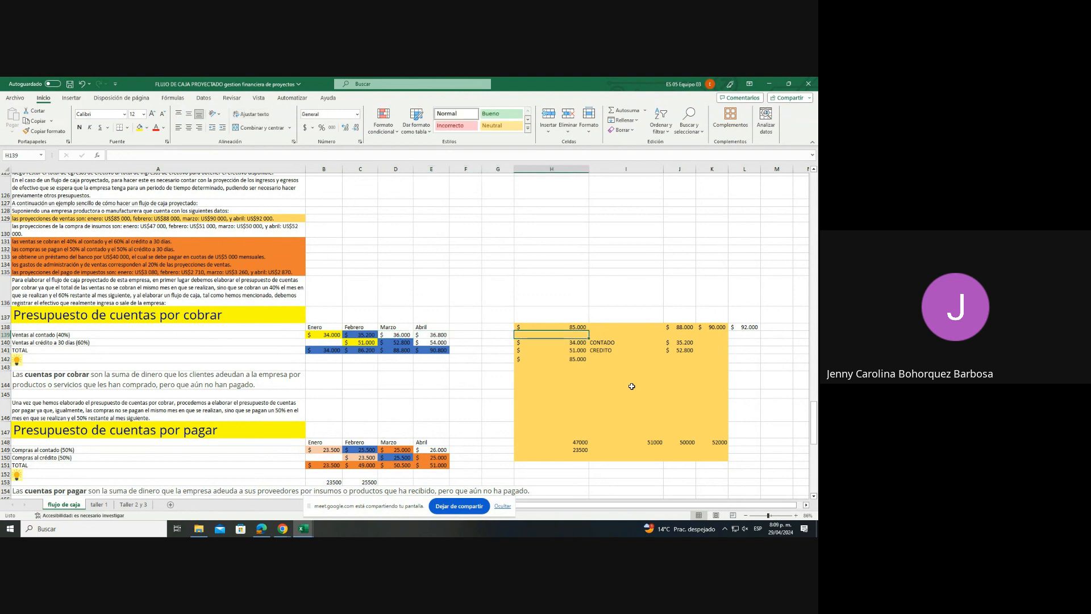
{"action": "key", "text": "Up"}
{"action": "key", "text": "Right"}
{"action": "key", "text": "Right"}
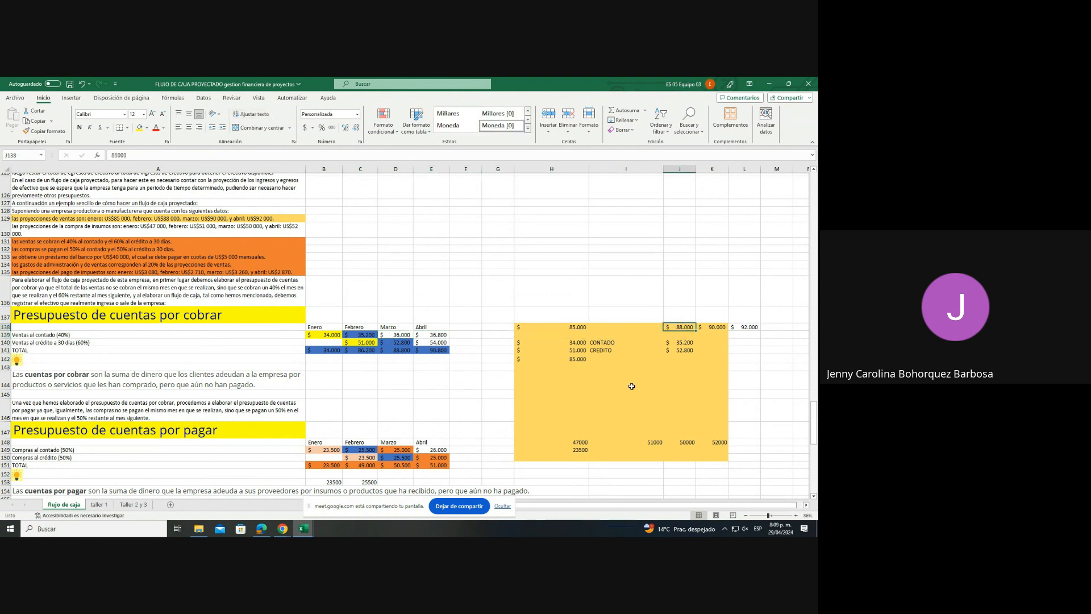
{"action": "key", "text": "Down"}
{"action": "key", "text": "Down"}
{"action": "key", "text": "Down"}
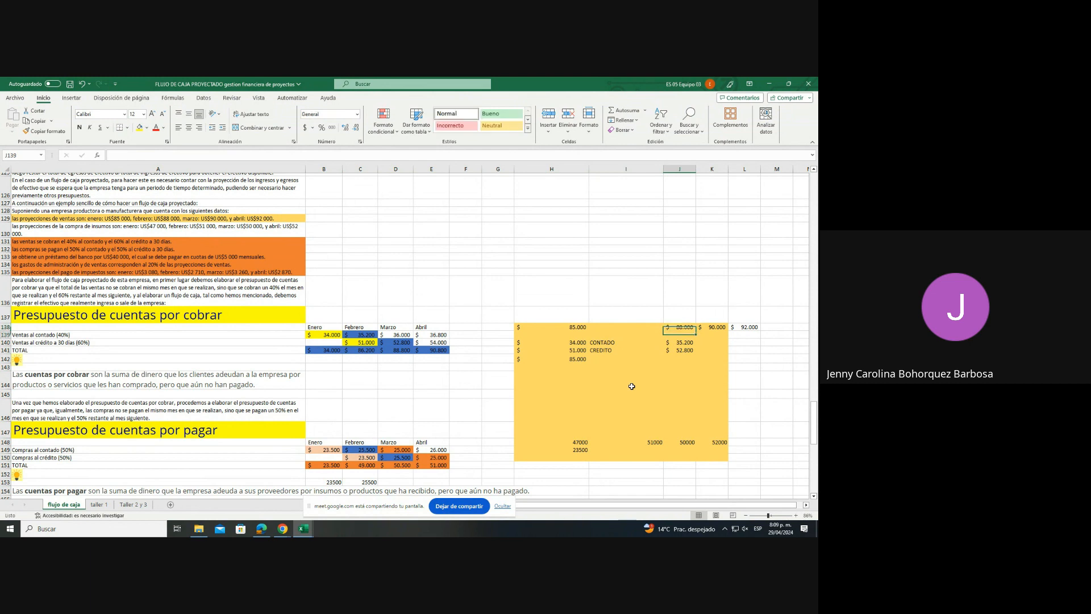
{"action": "key", "text": "Up"}
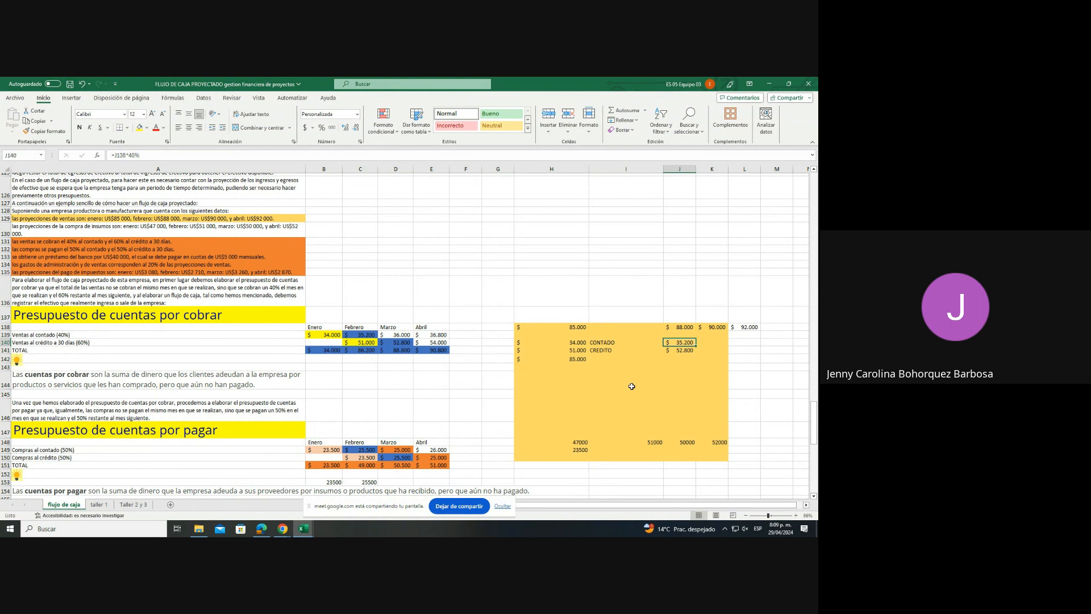
- Compare February's CONTADO amount in the side calculation with Febrero's Ventas al contado cell in the receivables budget
{"action": "key", "text": "Left"}
{"action": "key", "text": "Left"}
{"action": "key", "text": "Left"}
{"action": "key", "text": "Left"}
{"action": "key", "text": "Left"}
{"action": "key", "text": "Left"}
{"action": "key", "text": "Left"}
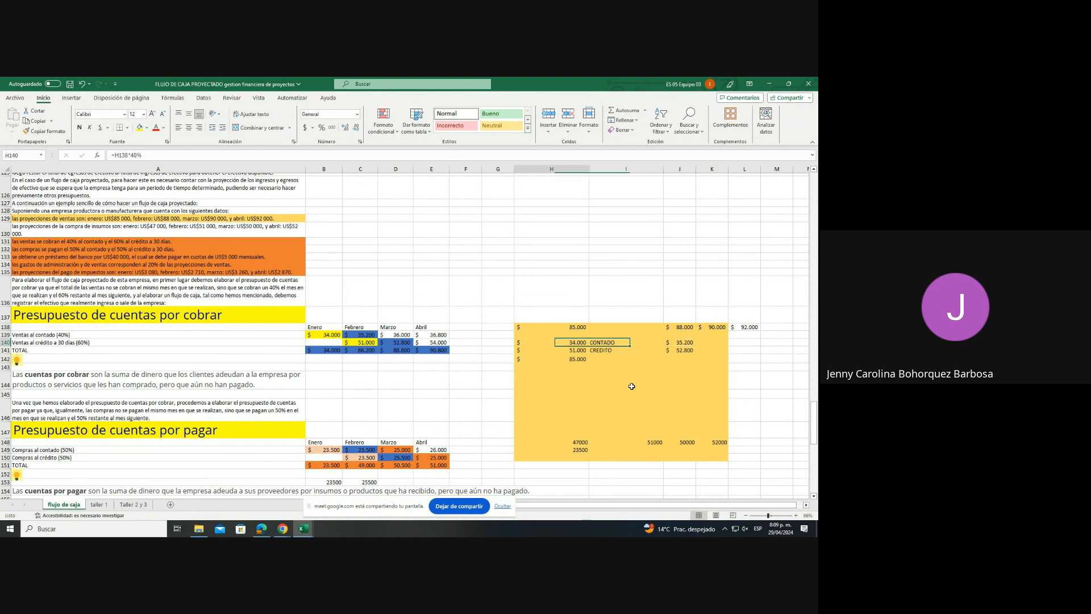
{"action": "key", "text": "Up"}
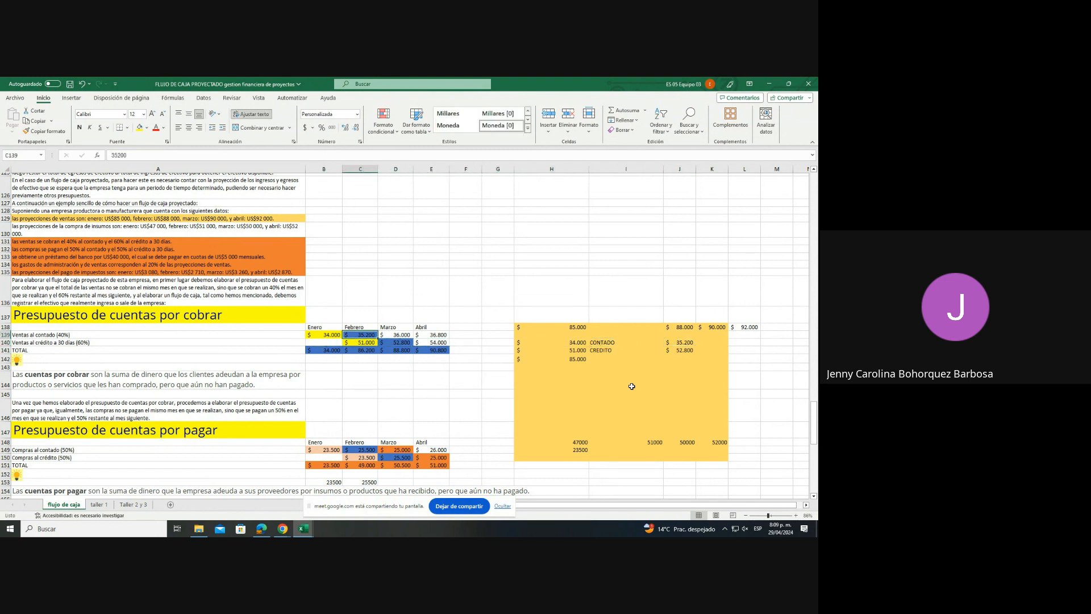
- Review February's CONTADO and CREDITO formulas in the side calculation against Febrero's TOTAL in the receivables budget
{"action": "key", "text": "Right"}
{"action": "key", "text": "Right"}
{"action": "key", "text": "Right"}
{"action": "key", "text": "Right"}
{"action": "key", "text": "Right"}
{"action": "key", "text": "Right"}
{"action": "key", "text": "Right"}
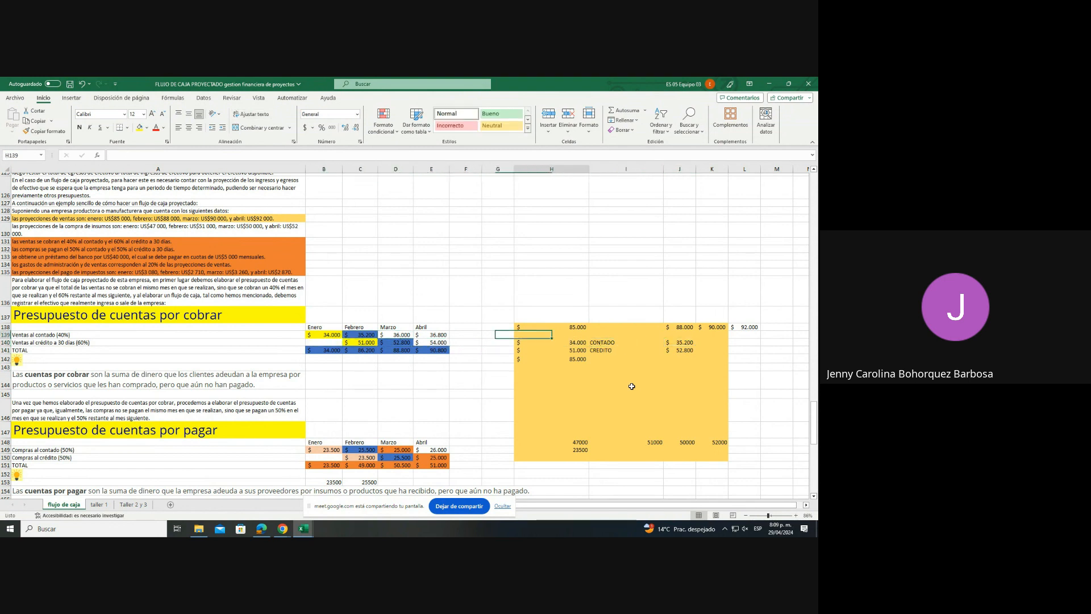
{"action": "key", "text": "Down"}
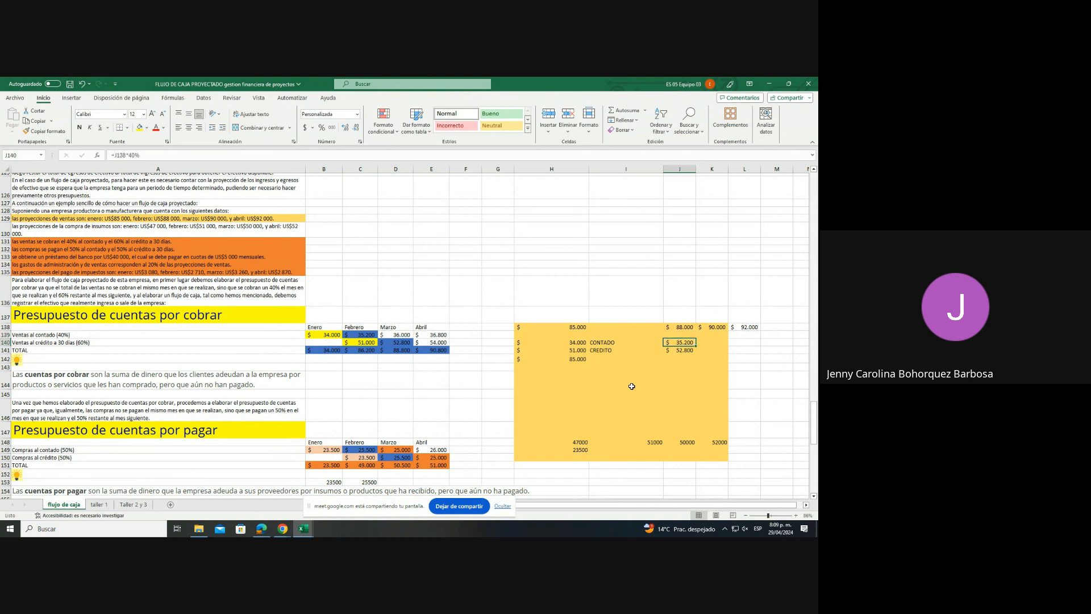
{"action": "key", "text": "Down"}
{"action": "key", "text": "Left"}
{"action": "key", "text": "Left"}
{"action": "key", "text": "Left"}
{"action": "key", "text": "Left"}
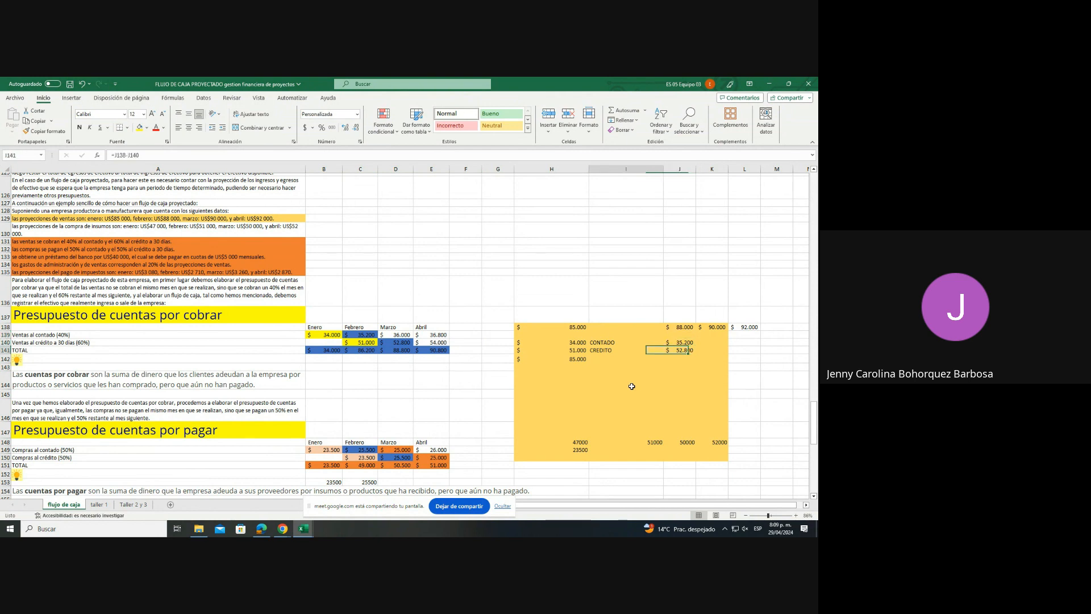
{"action": "key", "text": "Left"}
{"action": "key", "text": "Left"}
{"action": "key", "text": "Left"}
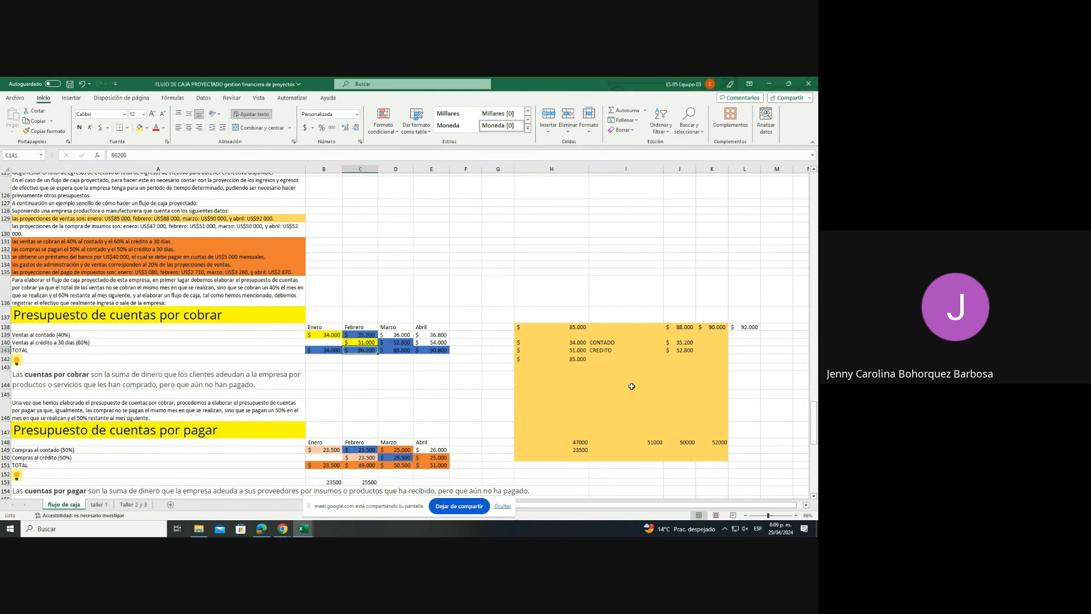
- Trace the Ventas al crédito a 30 días row through Febrero, Marzo and Abril in the receivables budget
{"action": "key", "text": "Up"}
{"action": "key", "text": "Up"}
{"action": "key", "text": "Down"}
{"action": "key", "text": "Right"}
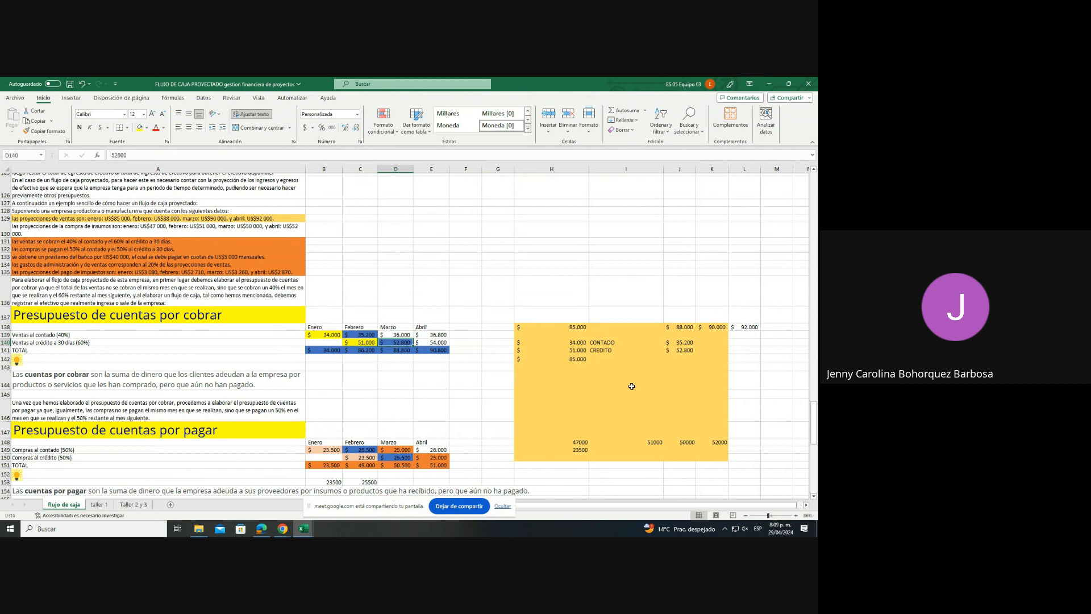
{"action": "key", "text": "Right"}
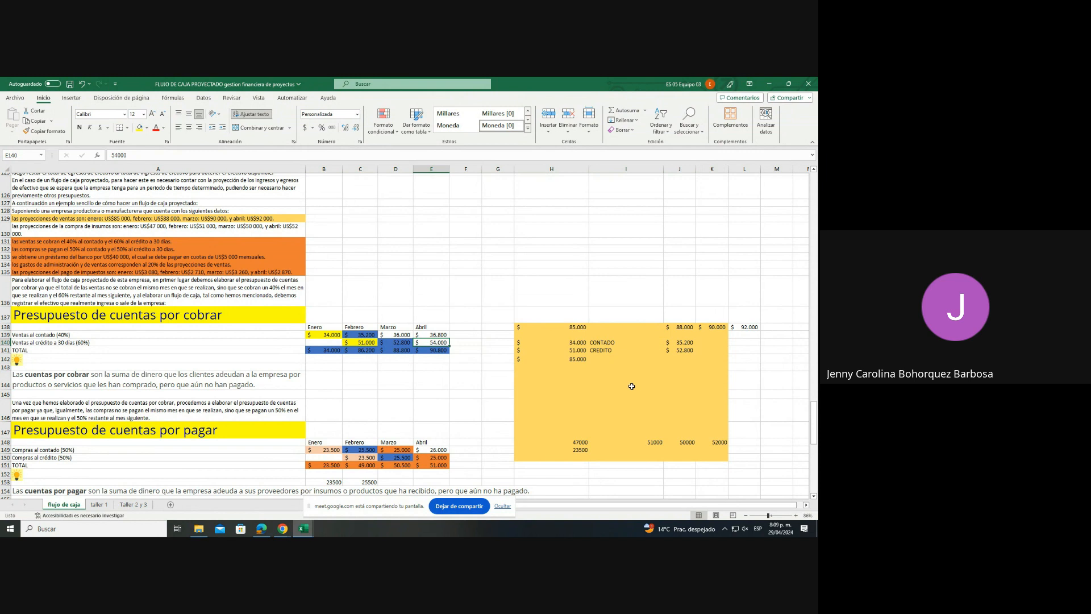
{"action": "key", "text": "Left"}
{"action": "key", "text": "Left"}
{"action": "key", "text": "Left"}
{"action": "key", "text": "Left"}
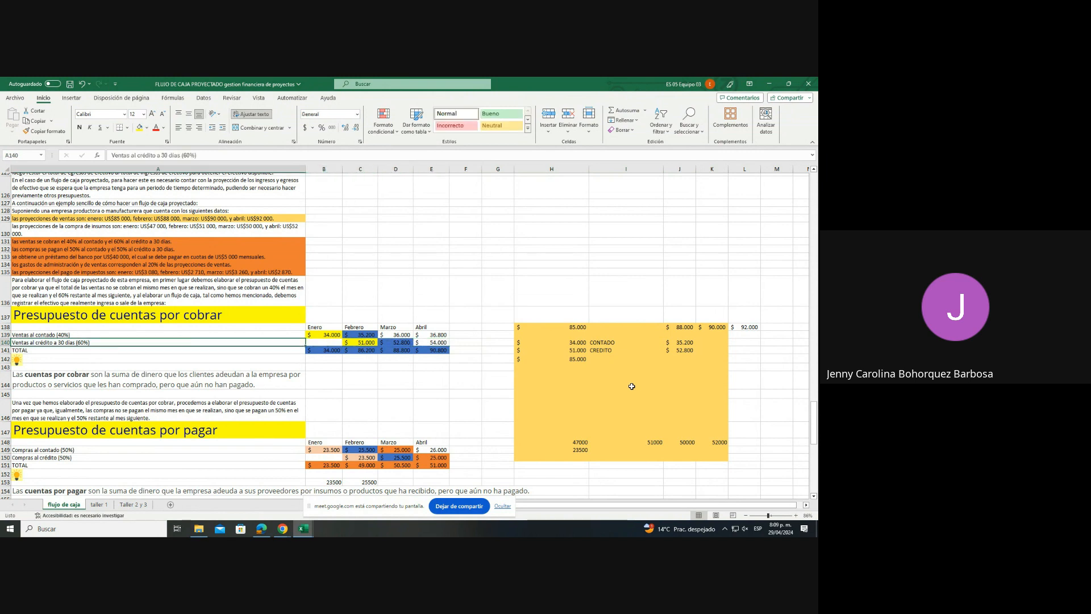
- Check the TOTAL row of the Presupuesto de cuentas por cobrar for each month from Enero to Abril
{"action": "key", "text": "Down"}
{"action": "key", "text": "Right"}
{"action": "key", "text": "Right"}
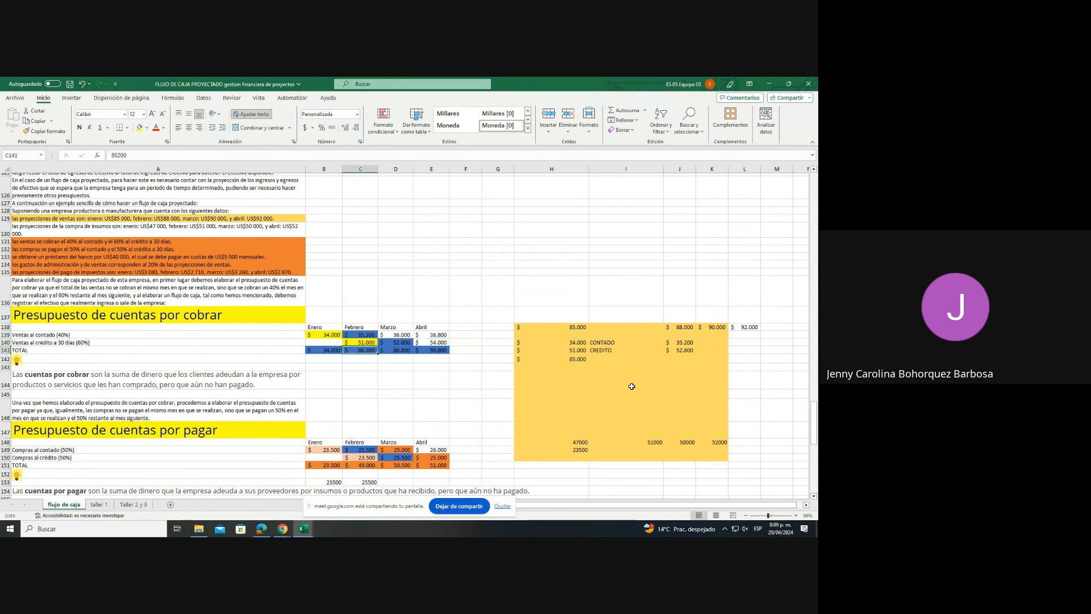
{"action": "key", "text": "Left"}
{"action": "key", "text": "Right"}
{"action": "key", "text": "Right"}
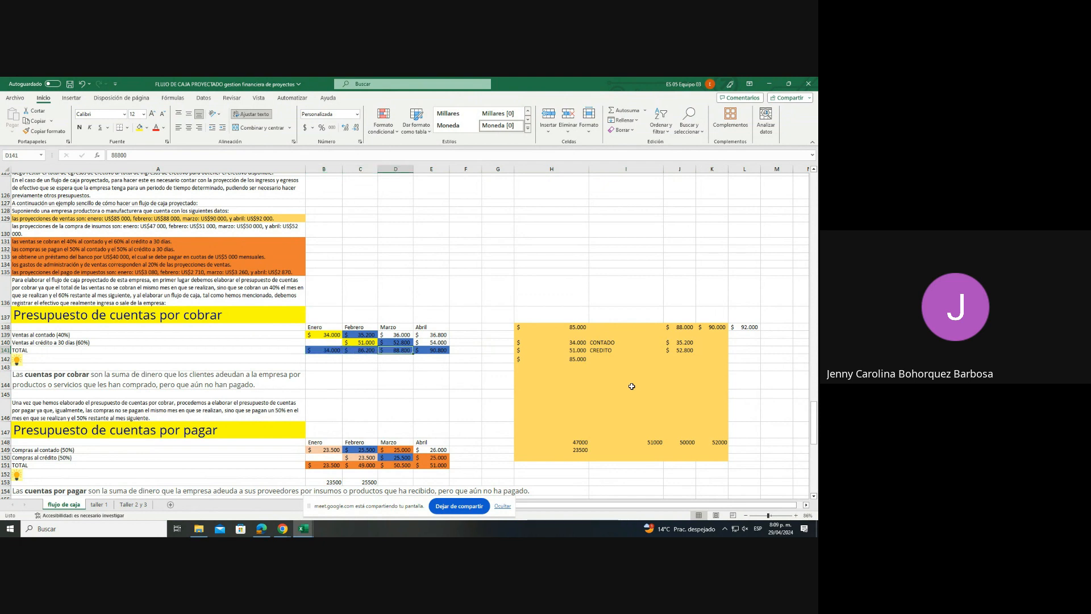
{"action": "key", "text": "Right"}
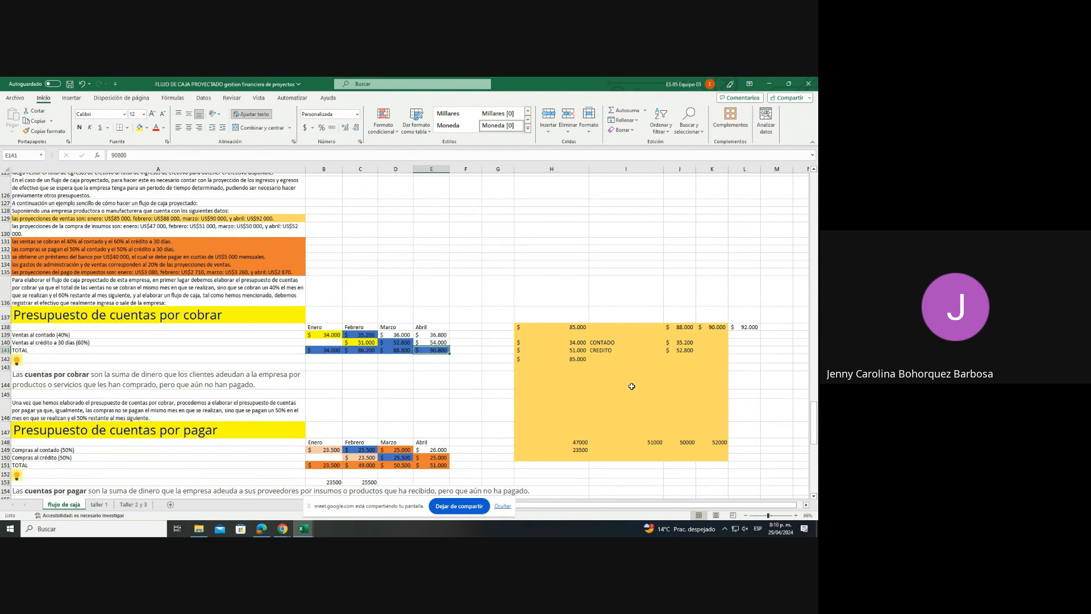
{"action": "key", "text": "Left"}
{"action": "key", "text": "Left"}
{"action": "key", "text": "Left"}
{"action": "key", "text": "Left"}
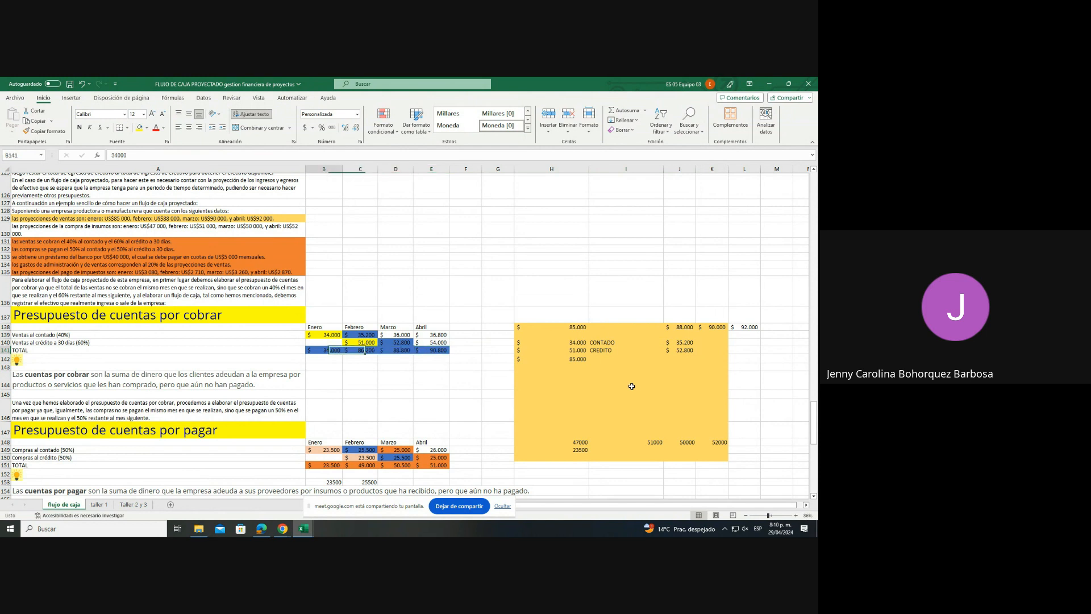
- Read the definitions of cuentas por cobrar and cuentas por pagar below their respective budgets
{"action": "key", "text": "Down"}
{"action": "key", "text": "Down"}
{"action": "key", "text": "Down"}
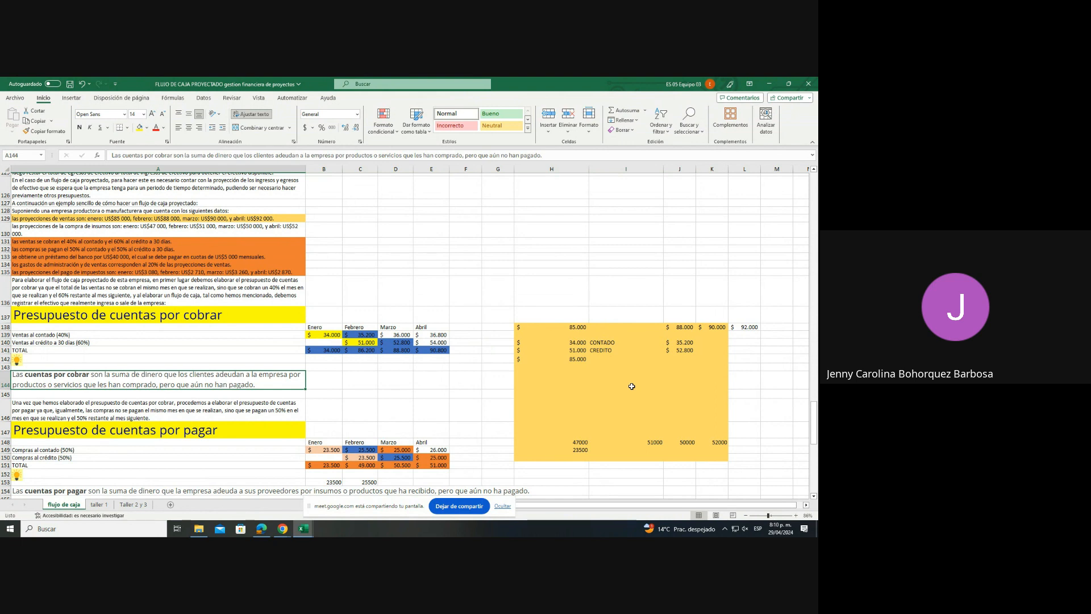
{"action": "key", "text": "Down"}
{"action": "key", "text": "Down"}
{"action": "key", "text": "Down"}
{"action": "key", "text": "Down"}
{"action": "key", "text": "Down"}
{"action": "key", "text": "Down"}
{"action": "key", "text": "Down"}
{"action": "key", "text": "Down"}
{"action": "key", "text": "Down"}
{"action": "key", "text": "Down"}
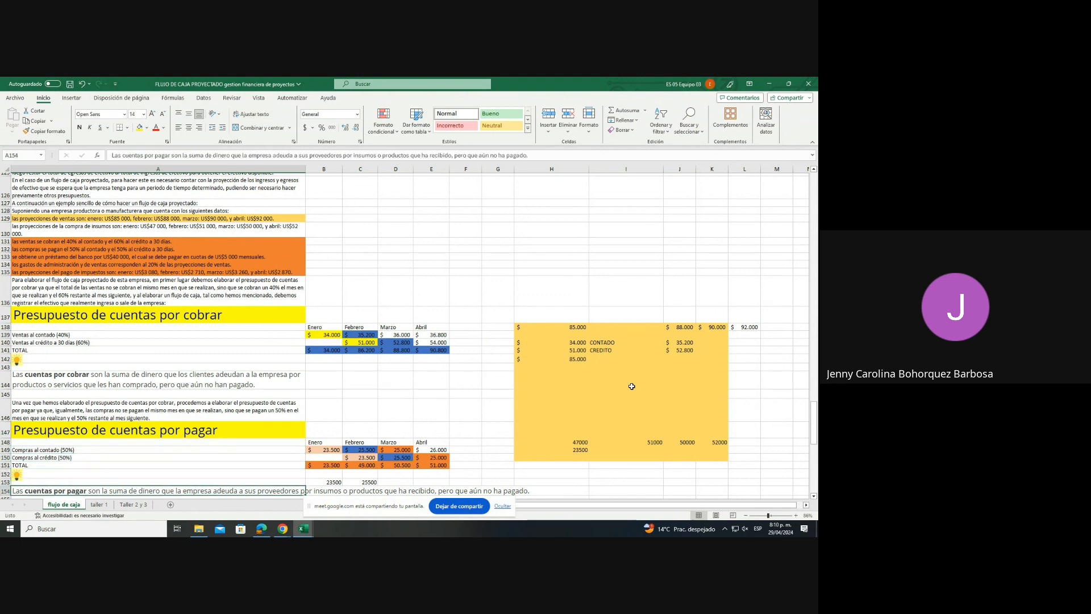
- Review the Compras al crédito and Compras al contado row labels in the Presupuesto de cuentas por pagar
{"action": "key", "text": "Down"}
{"action": "key", "text": "Down"}
{"action": "key", "text": "Up"}
{"action": "key", "text": "Up"}
{"action": "key", "text": "Up"}
{"action": "key", "text": "Up"}
{"action": "key", "text": "Up"}
{"action": "key", "text": "Up"}
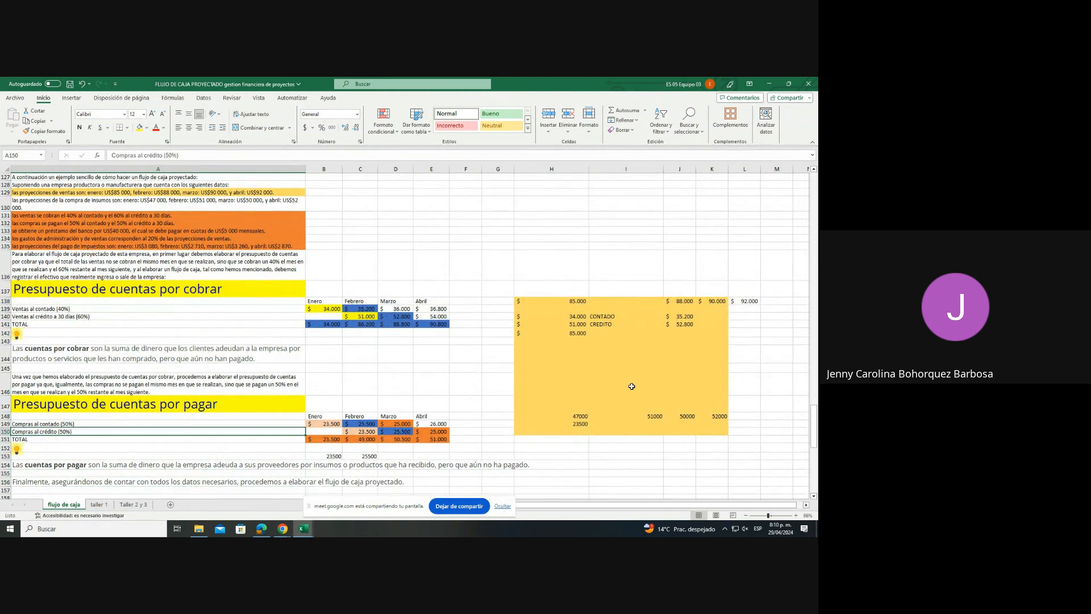
{"action": "key", "text": "Up"}
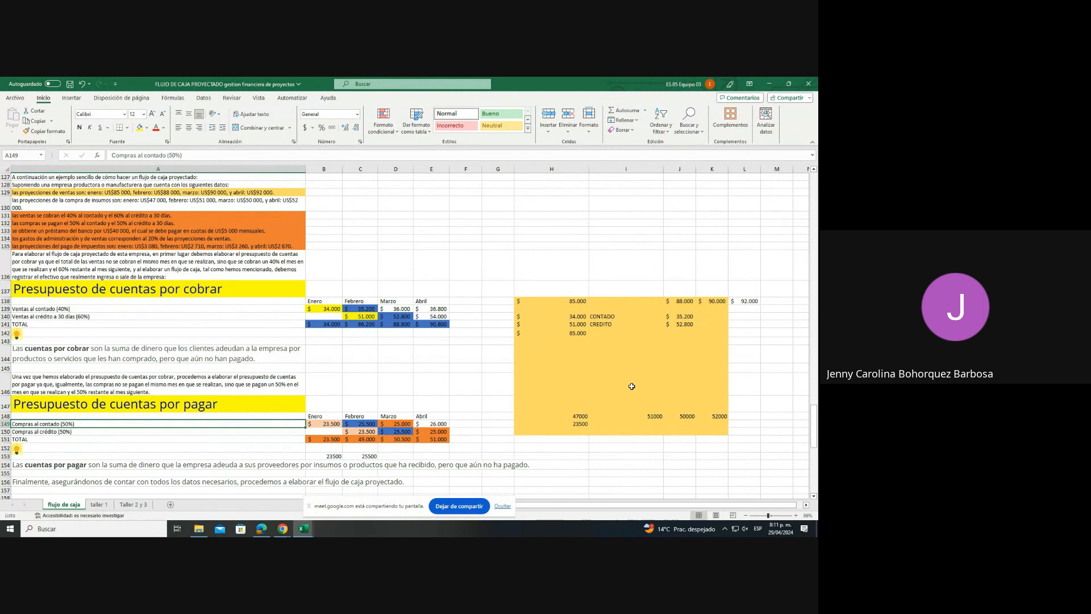
- Inspect January's projected purchases in the side calculation and the formula that halves them for the cash portion
{"action": "key", "text": "Right"}
{"action": "key", "text": "Right"}
{"action": "key", "text": "Right"}
{"action": "key", "text": "Right"}
{"action": "key", "text": "Right"}
{"action": "key", "text": "Right"}
{"action": "key", "text": "Right"}
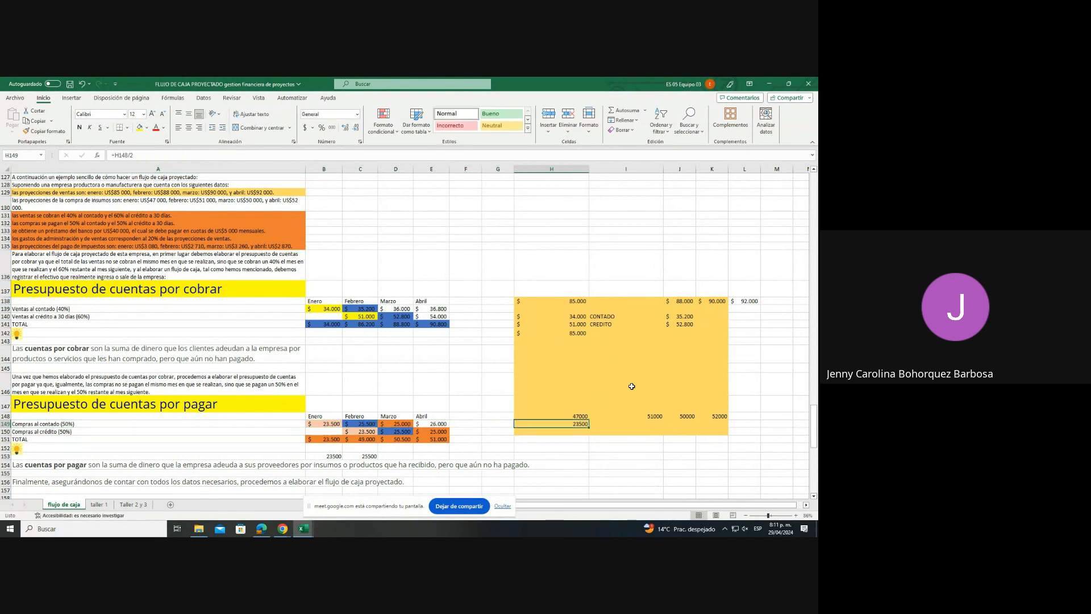
{"action": "key", "text": "Up"}
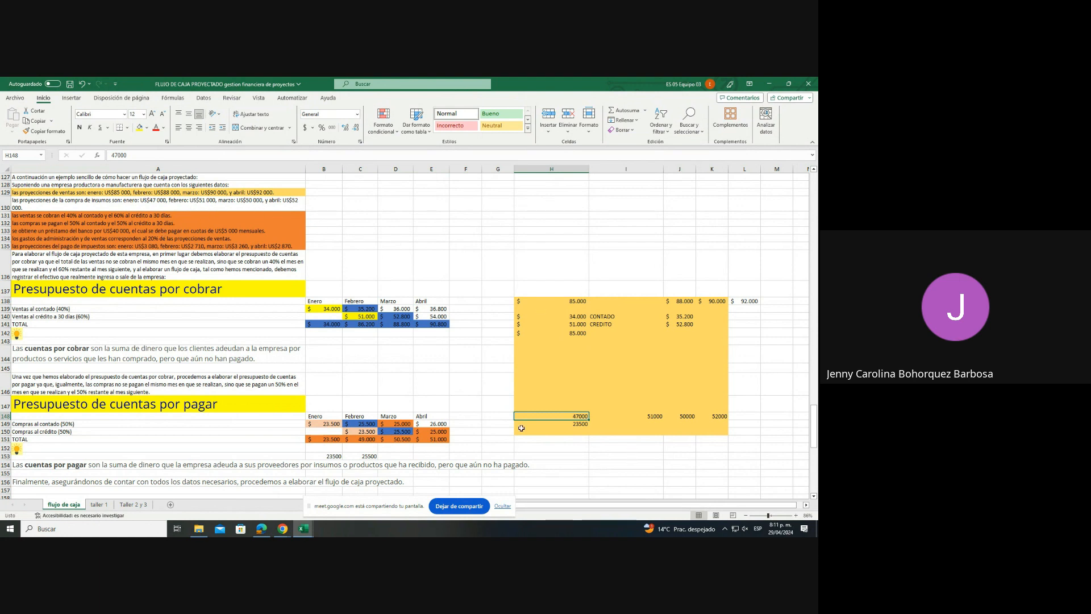
{"action": "left_click", "coordinate": [578, 423]}
{"action": "left_click", "coordinate": [168, 156]}
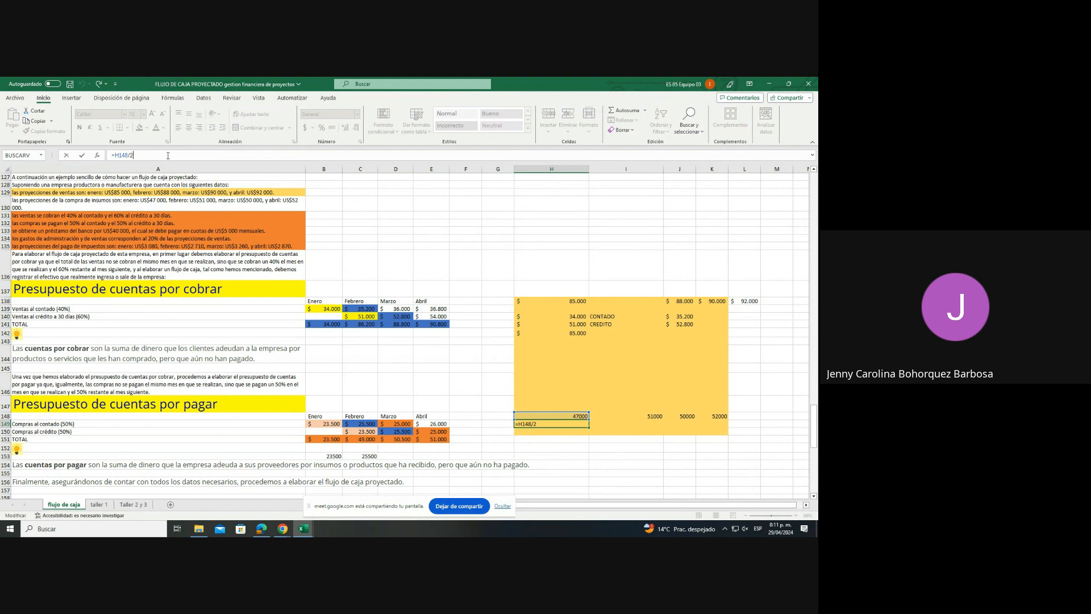
{"action": "key", "text": "Return"}
{"action": "key", "text": "Up"}
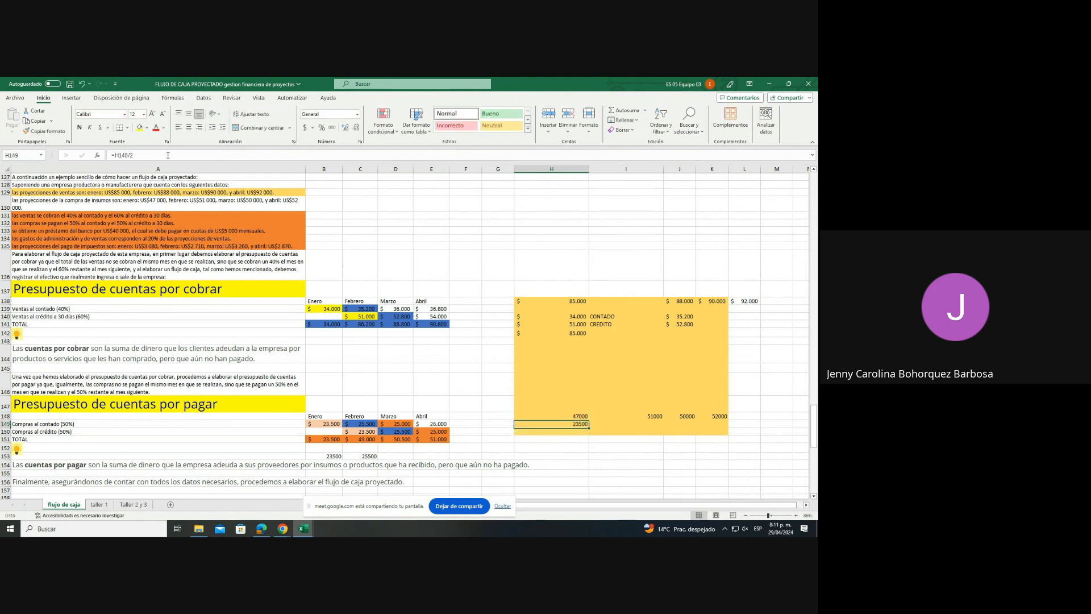
- Check the Compras al contado cells for Enero and Febrero in the payables budget
{"action": "key", "text": "Left"}
{"action": "key", "text": "Left"}
{"action": "key", "text": "Left"}
{"action": "key", "text": "Left"}
{"action": "key", "text": "Left"}
{"action": "key", "text": "Left"}
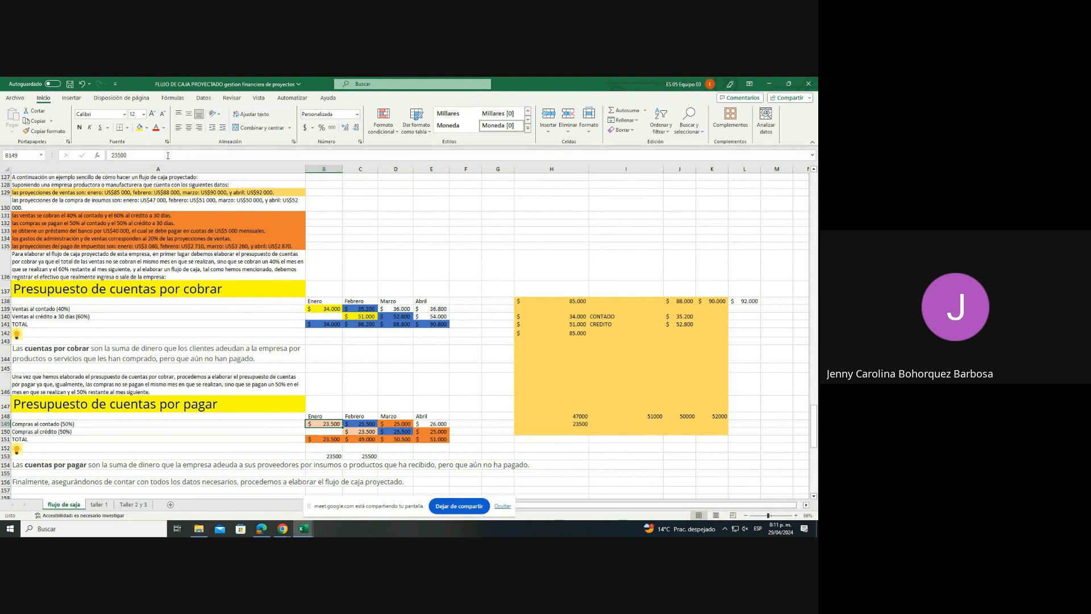
{"action": "key", "text": "Right"}
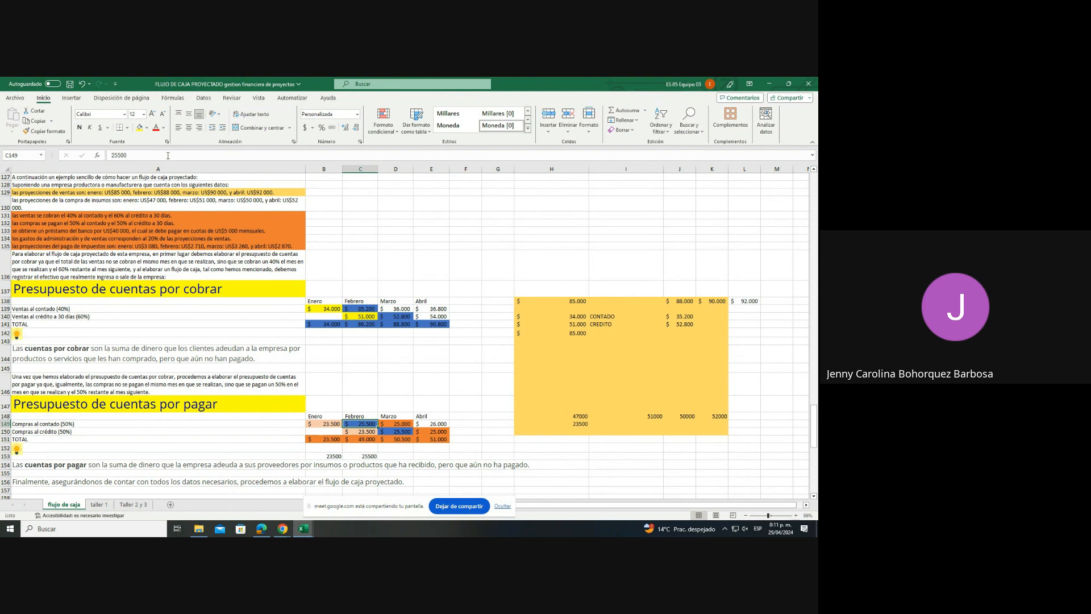
- Compare the Compras al crédito cells for Enero and Febrero to see when January's credit purchases are paid
{"action": "key", "text": "Down"}
{"action": "key", "text": "Left"}
{"action": "key", "text": "Right"}
{"action": "key", "text": "Left"}
{"action": "key", "text": "Left"}
{"action": "key", "text": "Right"}
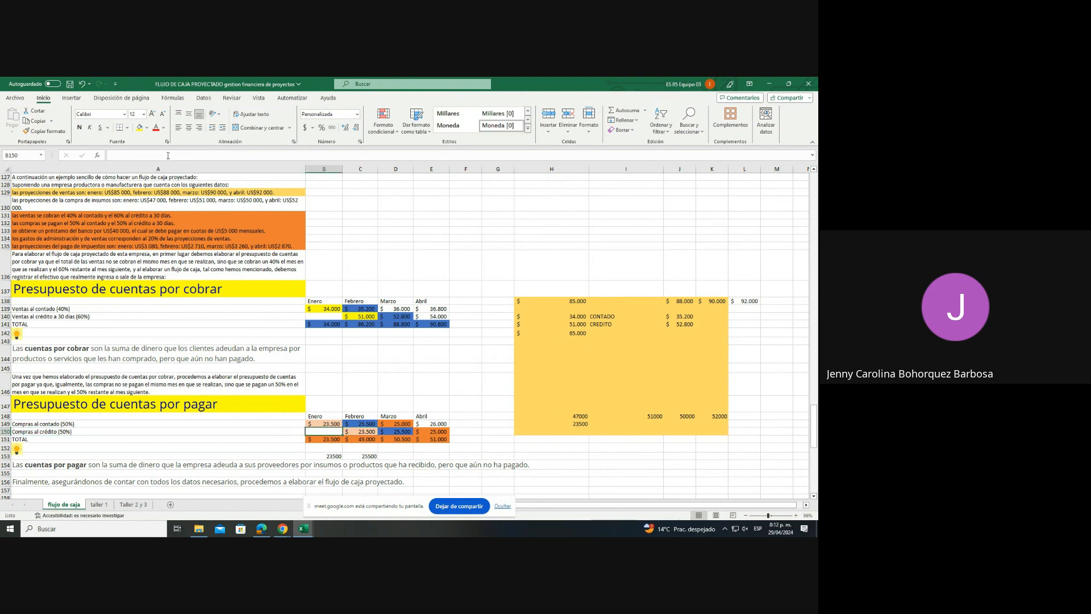
- Check the TOTAL row of the Presupuesto de cuentas por pagar across all four months
{"action": "key", "text": "Down"}
{"action": "key", "text": "Left"}
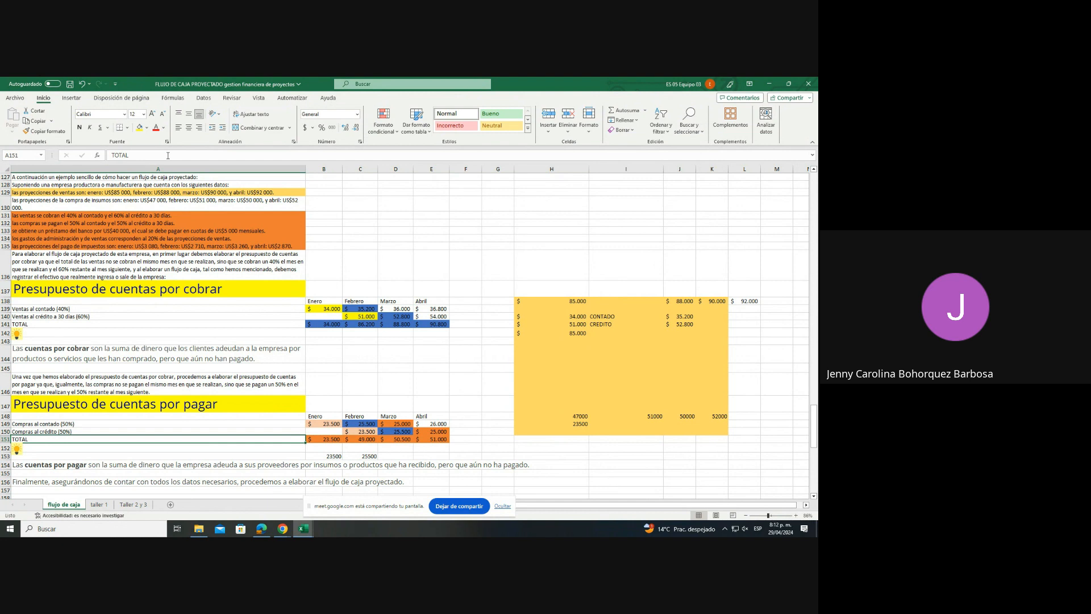
{"action": "key", "text": "Right"}
{"action": "key", "text": "Left"}
{"action": "key", "text": "Right"}
{"action": "key", "text": "Right"}
{"action": "key", "text": "Right"}
{"action": "key", "text": "Right"}
{"action": "key", "text": "Right"}
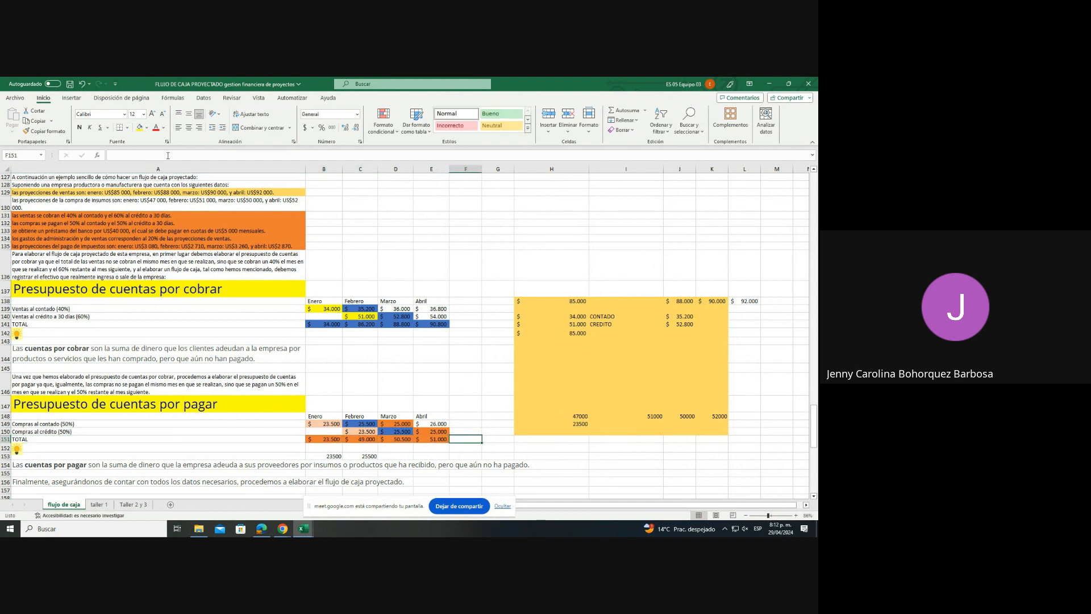
- Examine the Flujo de caja proyectado table's month headings and its INGRESOS and EGRESOS sections
{"action": "key", "text": "Left"}
{"action": "key", "text": "Left"}
{"action": "key", "text": "Down"}
{"action": "key", "text": "Down"}
{"action": "key", "text": "Down"}
{"action": "key", "text": "Down"}
{"action": "key", "text": "Down"}
{"action": "key", "text": "Down"}
{"action": "key", "text": "Down"}
{"action": "key", "text": "Down"}
{"action": "key", "text": "Down"}
{"action": "key", "text": "Down"}
{"action": "key", "text": "Down"}
{"action": "key", "text": "Down"}
{"action": "key", "text": "Down"}
{"action": "key", "text": "Down"}
{"action": "key", "text": "Down"}
{"action": "key", "text": "Down"}
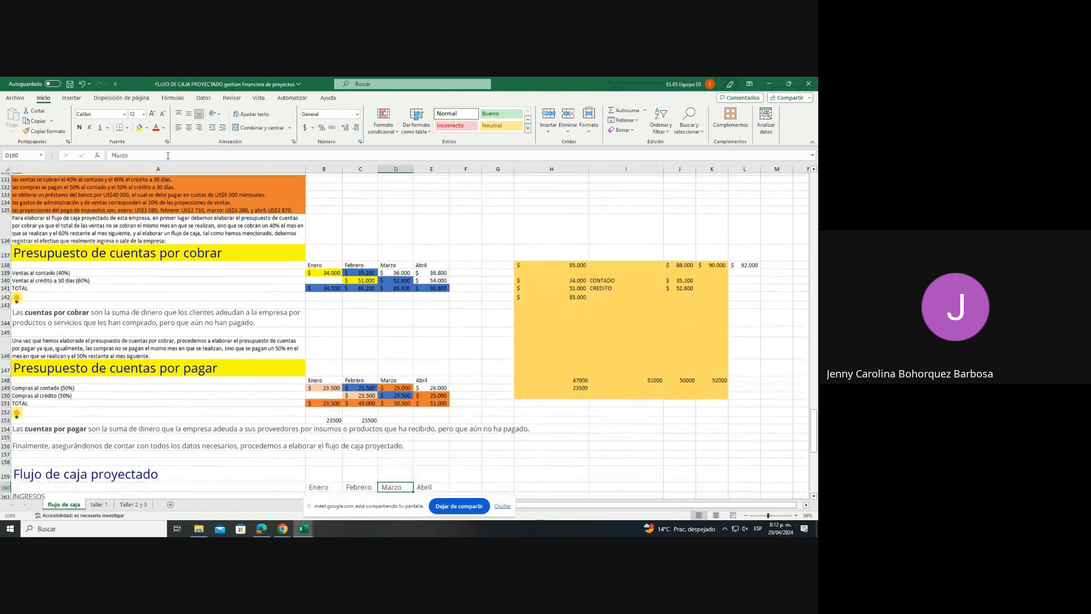
{"action": "key", "text": "Up"}
{"action": "key", "text": "Up"}
{"action": "key", "text": "Up"}
{"action": "key", "text": "Up"}
{"action": "key", "text": "Up"}
{"action": "key", "text": "Up"}
{"action": "key", "text": "Up"}
{"action": "key", "text": "Up"}
{"action": "key", "text": "Up"}
{"action": "key", "text": "Up"}
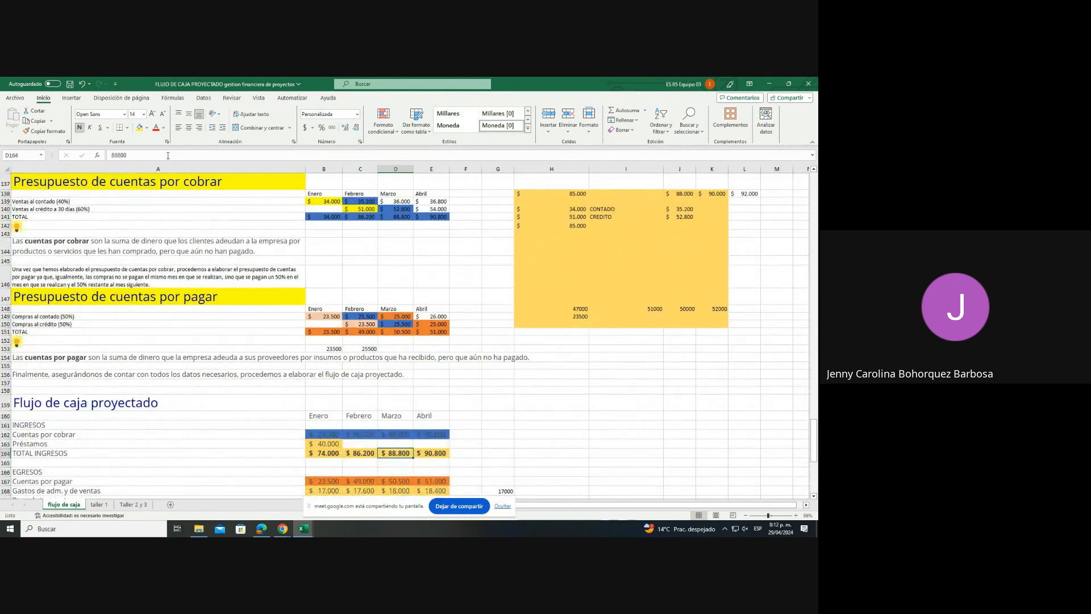
- Inspect the auxiliary 50% purchase calculations for Enero and Febrero below the payables budget
{"action": "key", "text": "Up"}
{"action": "key", "text": "Up"}
{"action": "key", "text": "Left"}
{"action": "key", "text": "Up"}
{"action": "key", "text": "Up"}
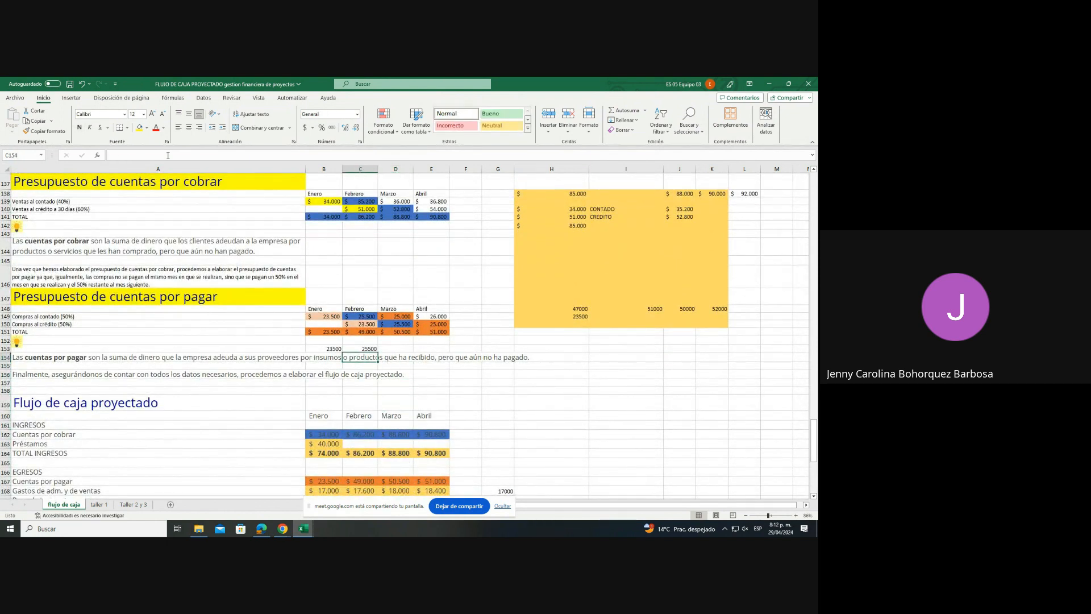
{"action": "key", "text": "Left"}
{"action": "key", "text": "Right"}
{"action": "key", "text": "Left"}
{"action": "key", "text": "Right"}
{"action": "key", "text": "Left"}
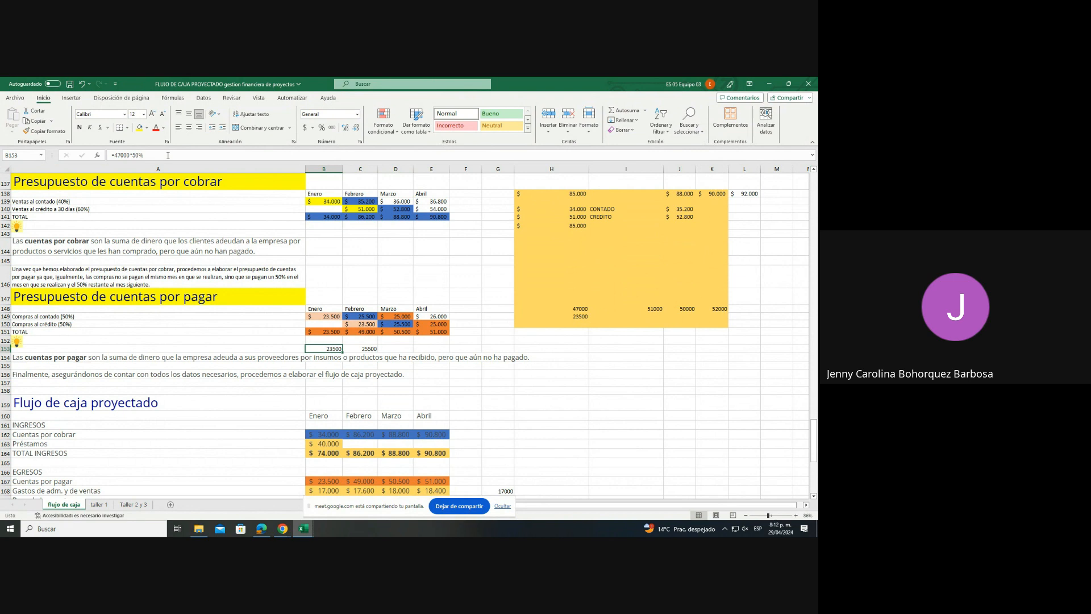
- Examine Enero's column in the Flujo de caja proyectado down to the FLUJO NETO ECONÓMICO formula
{"action": "key", "text": "Down"}
{"action": "key", "text": "Down"}
{"action": "key", "text": "Down"}
{"action": "key", "text": "Down"}
{"action": "key", "text": "Down"}
{"action": "key", "text": "Down"}
{"action": "key", "text": "Down"}
{"action": "key", "text": "Down"}
{"action": "key", "text": "Down"}
{"action": "key", "text": "Down"}
{"action": "key", "text": "Down"}
{"action": "key", "text": "Down"}
{"action": "key", "text": "Down"}
{"action": "key", "text": "Down"}
{"action": "key", "text": "Down"}
{"action": "key", "text": "Down"}
{"action": "key", "text": "Down"}
{"action": "key", "text": "Down"}
{"action": "key", "text": "Down"}
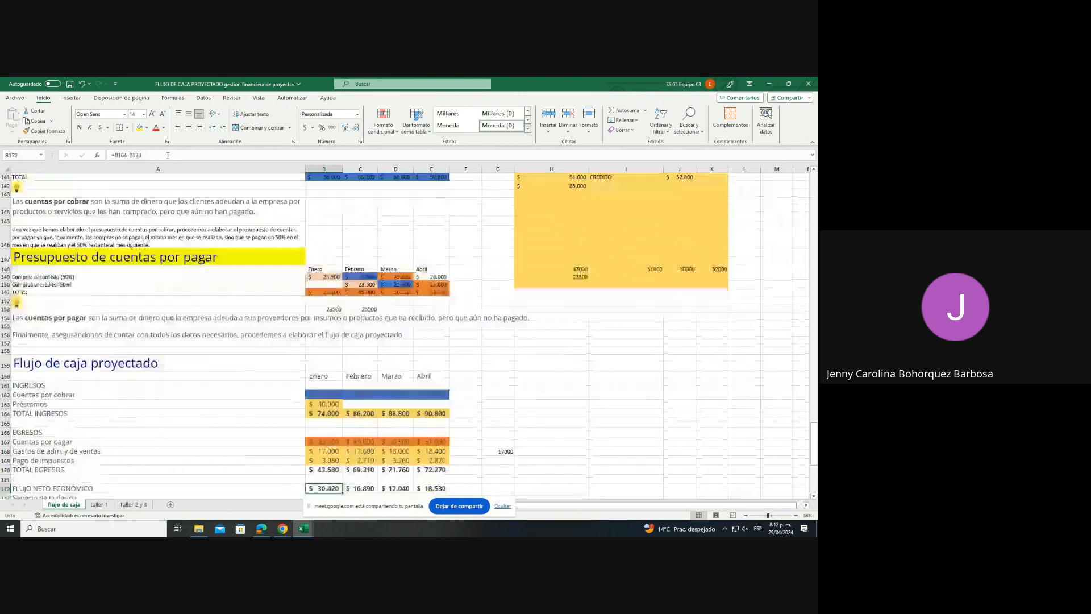
- Look over Enero's column from Servicio de la deuda to FLUJO NETO FINANCIERO in the projected cash flow
{"action": "key", "text": "Down"}
{"action": "key", "text": "Down"}
{"action": "key", "text": "Down"}
{"action": "key", "text": "Down"}
{"action": "key", "text": "Down"}
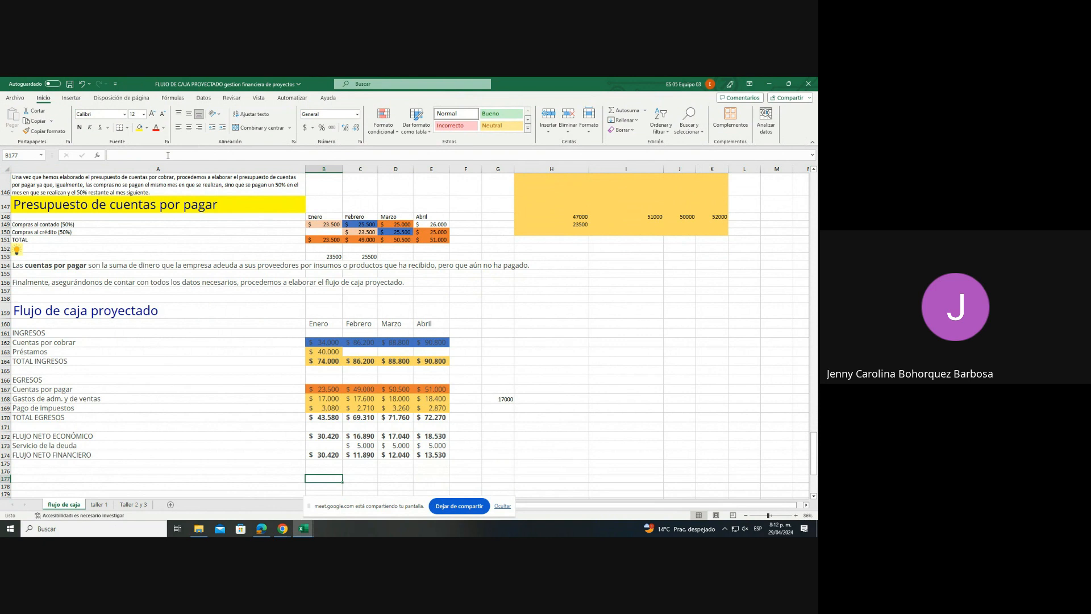
- Examine the Cuentas por cobrar and Préstamos rows in the INGRESOS section of the Flujo de caja proyectado
{"action": "key", "text": "Up"}
{"action": "key", "text": "Up"}
{"action": "key", "text": "Up"}
{"action": "key", "text": "Up"}
{"action": "key", "text": "Up"}
{"action": "key", "text": "Up"}
{"action": "key", "text": "Up"}
{"action": "key", "text": "Up"}
{"action": "key", "text": "Up"}
{"action": "key", "text": "Up"}
{"action": "key", "text": "Up"}
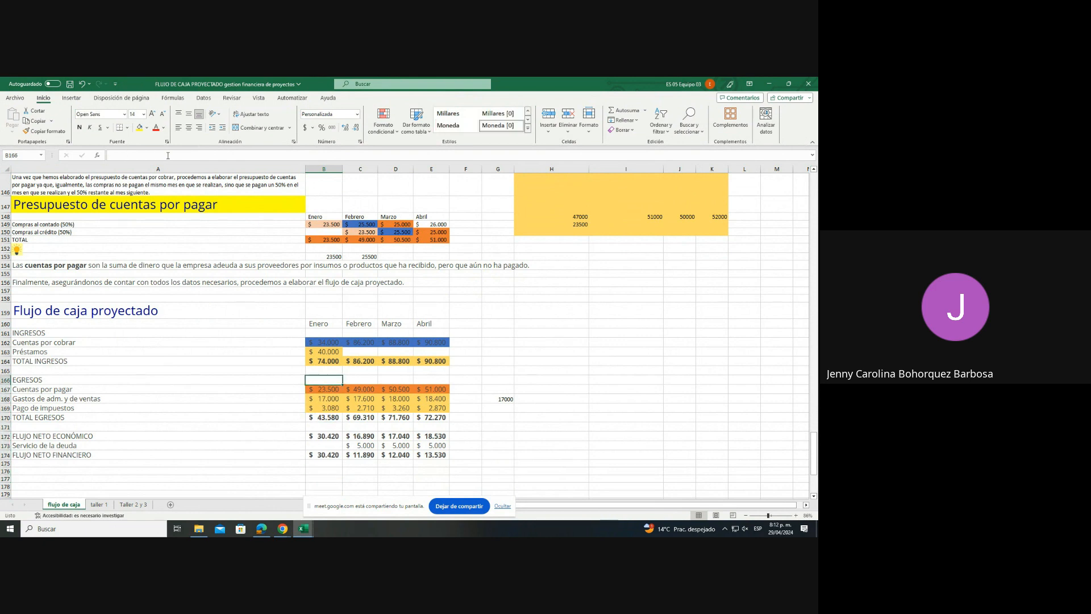
{"action": "key", "text": "Up"}
{"action": "key", "text": "Up"}
{"action": "key", "text": "Up"}
{"action": "key", "text": "Up"}
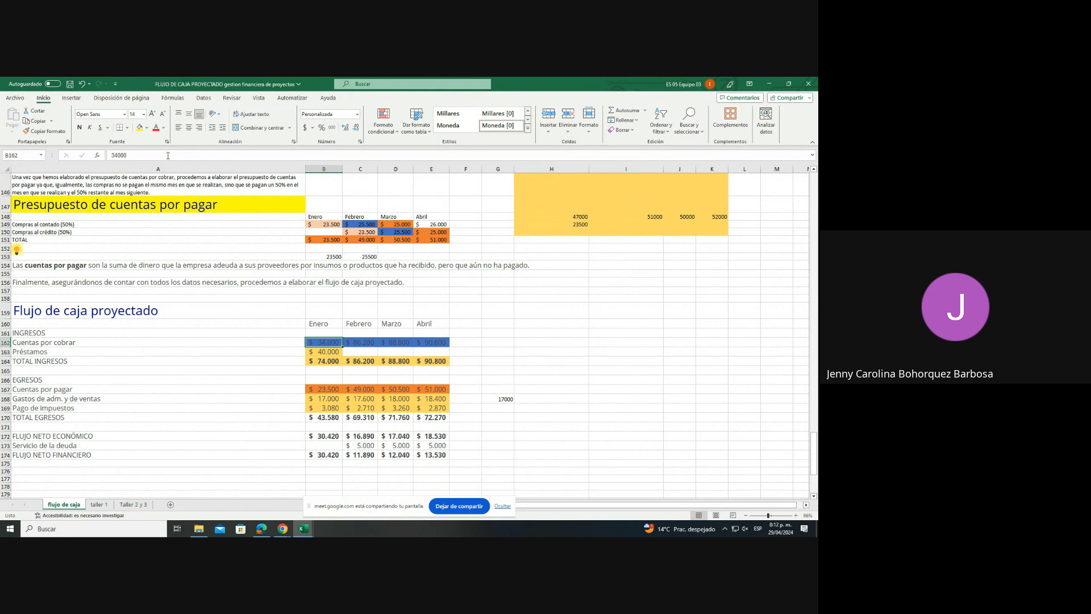
{"action": "key", "text": "Right"}
{"action": "key", "text": "Right"}
{"action": "key", "text": "Left"}
{"action": "key", "text": "Left"}
{"action": "key", "text": "Down"}
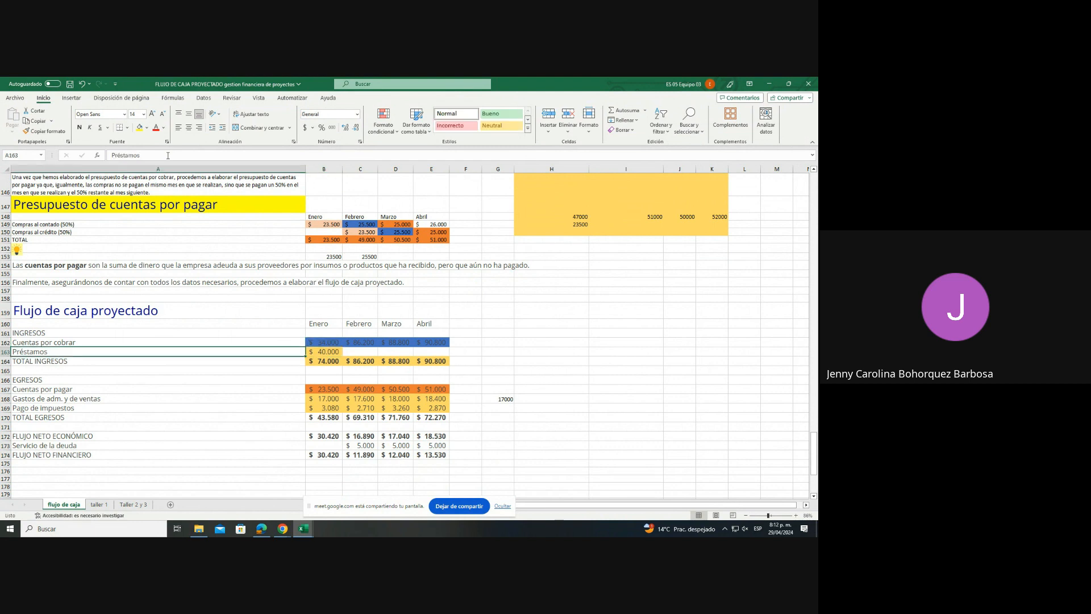
{"action": "key", "text": "Right"}
{"action": "key", "text": "Left"}
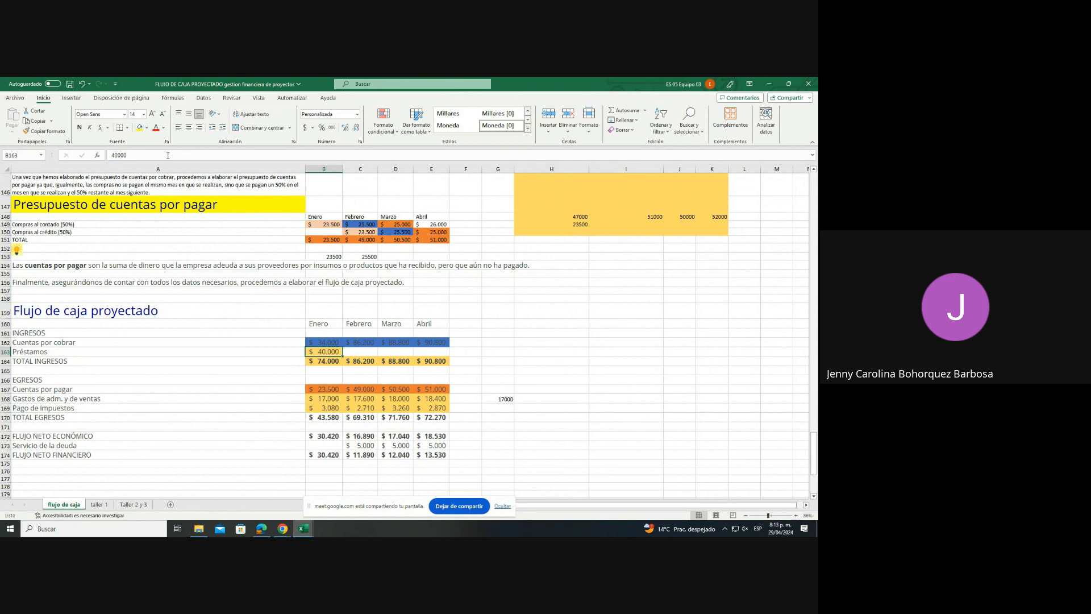
- Check the TOTAL INGRESOS row from Enero through Abril
{"action": "key", "text": "Down"}
{"action": "key", "text": "Right"}
{"action": "key", "text": "Right"}
{"action": "key", "text": "Right"}
{"action": "key", "text": "Right"}
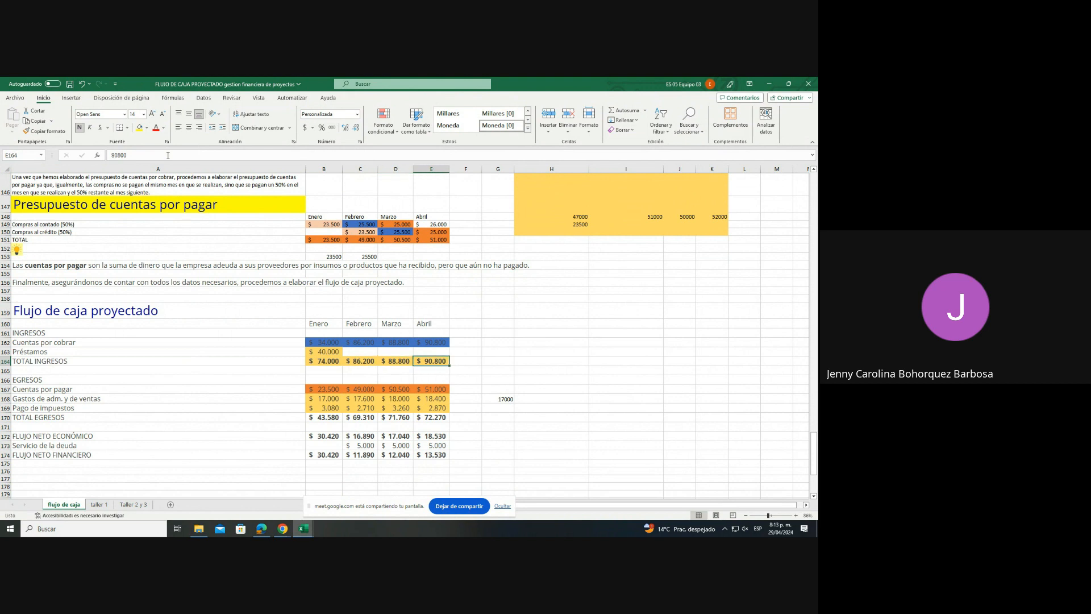
{"action": "key", "text": "Left"}
{"action": "key", "text": "Left"}
{"action": "key", "text": "Left"}
{"action": "key", "text": "Left"}
- Review the EGRESOS concepts down to Pago de impuestos and the Cuentas por pagar amounts for Enero and Febrero
{"action": "key", "text": "Down"}
{"action": "key", "text": "Down"}
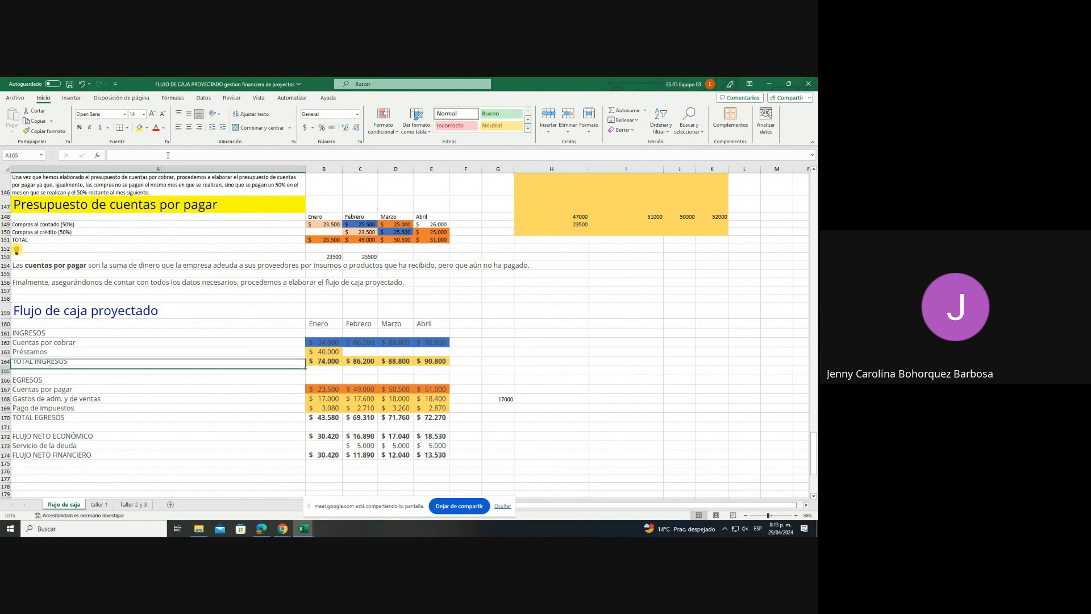
{"action": "key", "text": "Down"}
{"action": "key", "text": "Down"}
{"action": "key", "text": "Down"}
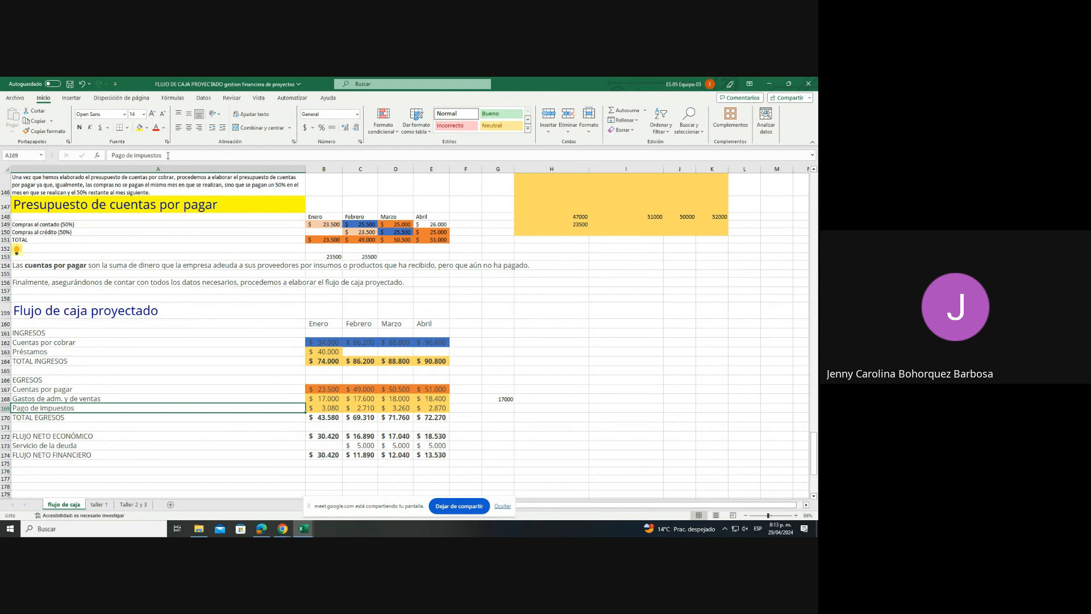
{"action": "key", "text": "Up"}
{"action": "key", "text": "Up"}
{"action": "key", "text": "Right"}
{"action": "key", "text": "Right"}
{"action": "key", "text": "Right"}
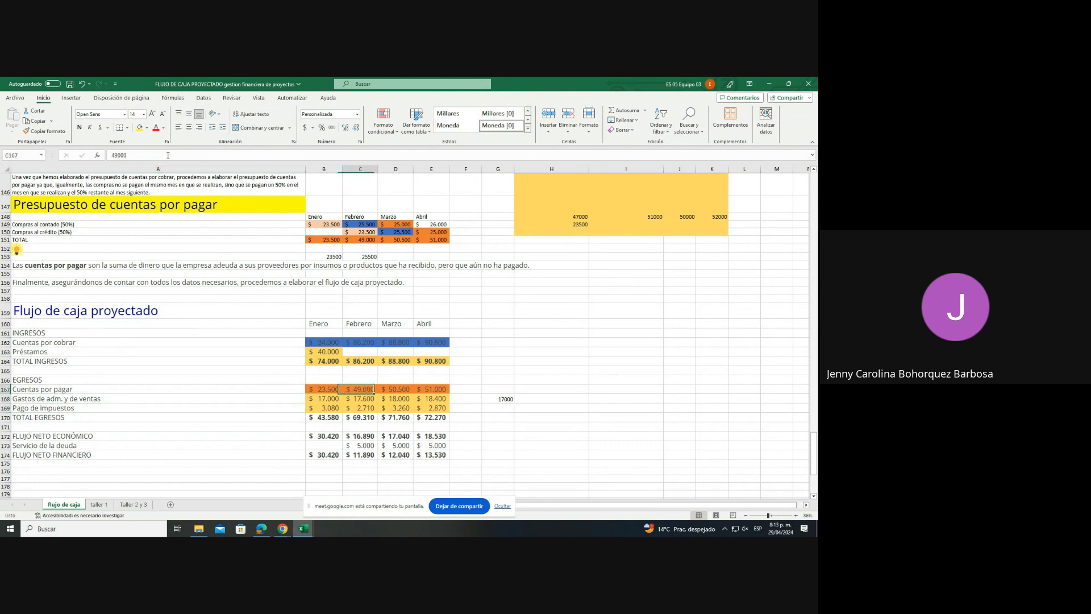
{"action": "key", "text": "Left"}
{"action": "key", "text": "Left"}
{"action": "key", "text": "Left"}
- Check the Gastos de adm. y de ventas amounts from Enero to Marzo
{"action": "key", "text": "Down"}
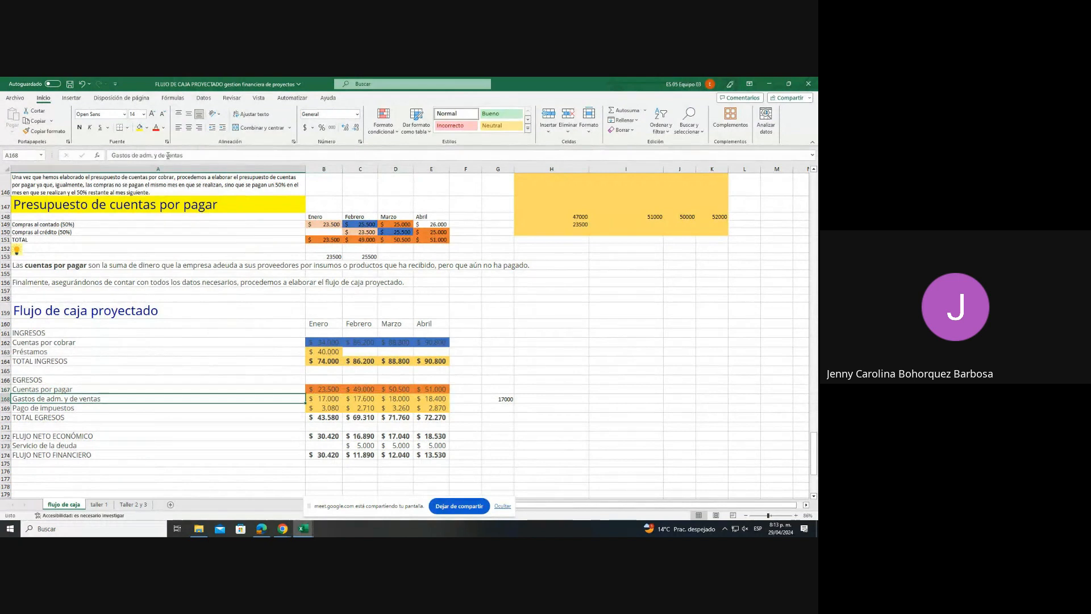
{"action": "key", "text": "Right"}
{"action": "key", "text": "Right"}
{"action": "key", "text": "Right"}
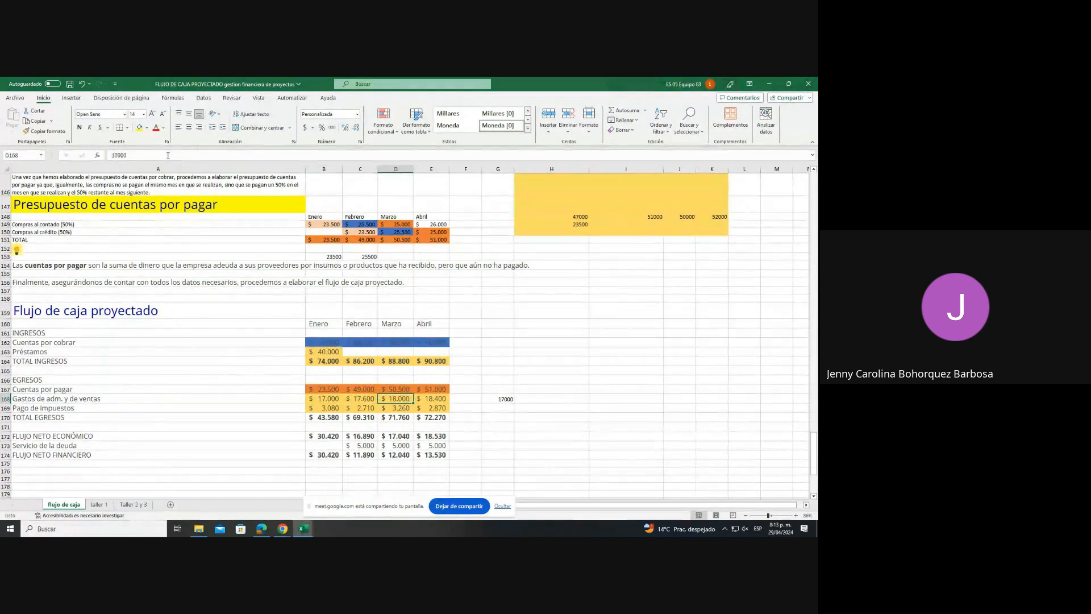
{"action": "key", "text": "Left"}
- Locate the administrative and sales expense explanation row and the Resumen section below the cash flow table
{"action": "key", "text": "Down"}
{"action": "key", "text": "Down"}
{"action": "key", "text": "Down"}
{"action": "key", "text": "Down"}
{"action": "key", "text": "Down"}
{"action": "key", "text": "Down"}
{"action": "key", "text": "Down"}
{"action": "key", "text": "Down"}
{"action": "key", "text": "Down"}
{"action": "key", "text": "Down"}
{"action": "key", "text": "Down"}
{"action": "key", "text": "Down"}
{"action": "key", "text": "Down"}
{"action": "key", "text": "Down"}
{"action": "key", "text": "Down"}
{"action": "key", "text": "Down"}
{"action": "key", "text": "Down"}
{"action": "key", "text": "Down"}
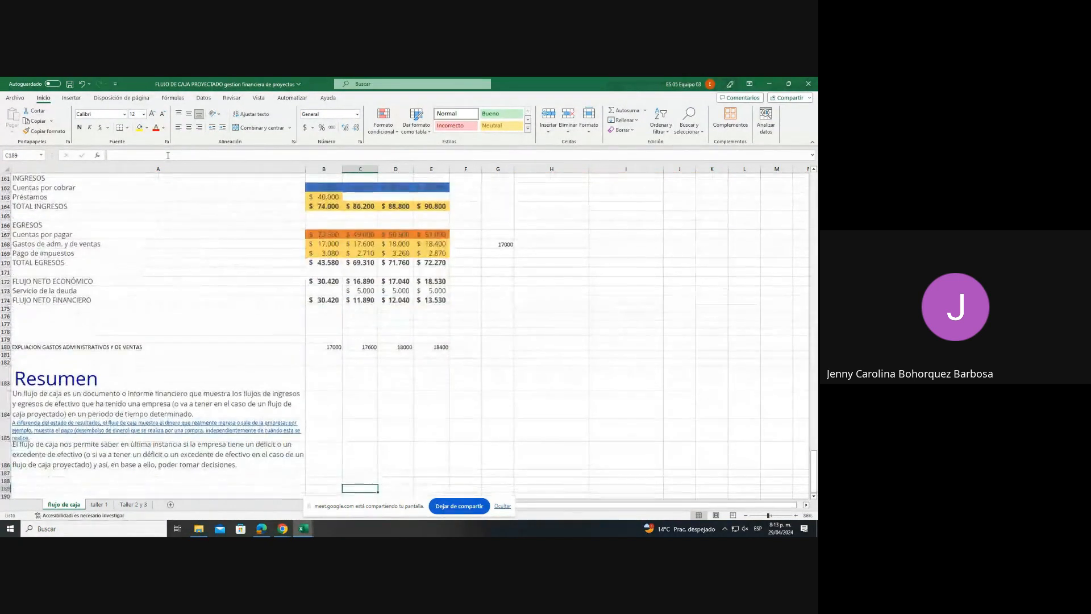
{"action": "key", "text": "Up"}
{"action": "key", "text": "Up"}
{"action": "key", "text": "Up"}
{"action": "key", "text": "Up"}
{"action": "key", "text": "Up"}
{"action": "key", "text": "Up"}
{"action": "key", "text": "Up"}
{"action": "key", "text": "Up"}
{"action": "key", "text": "Up"}
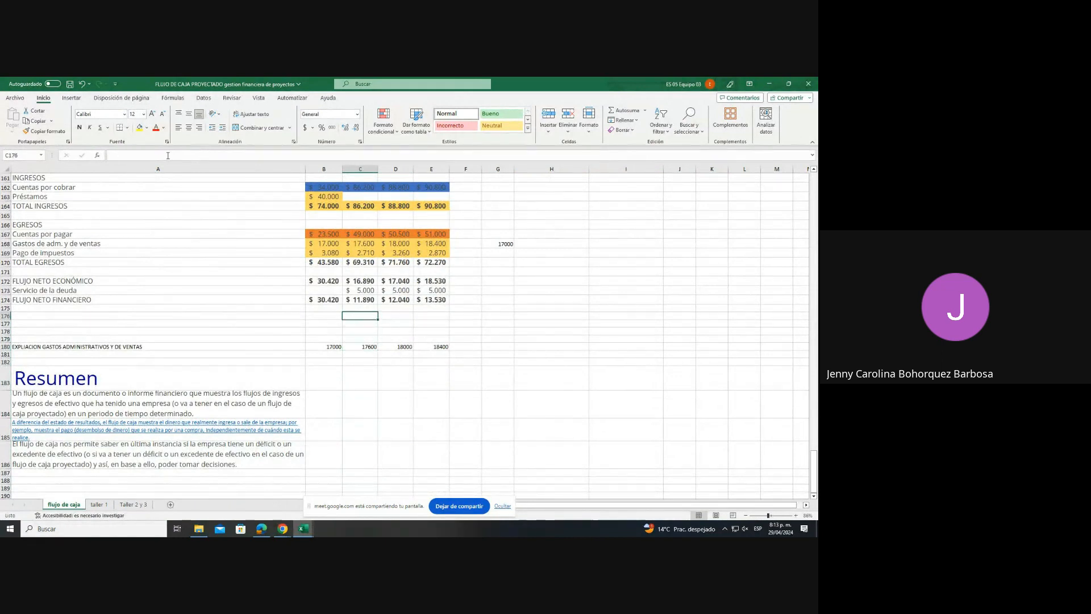
- Return to the Gastos de adm. y de ventas row under EGRESOS and compare its monthly amounts with the explanation row
{"action": "key", "text": "Down"}
{"action": "key", "text": "Left"}
{"action": "key", "text": "Up"}
{"action": "key", "text": "Up"}
{"action": "key", "text": "Up"}
{"action": "key", "text": "Up"}
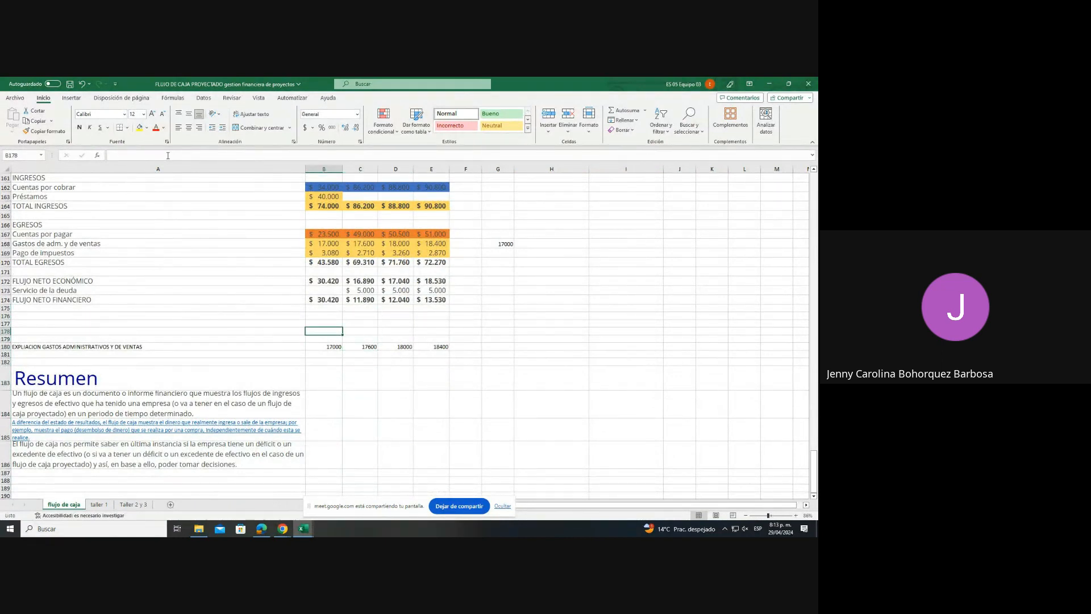
{"action": "key", "text": "Up"}
{"action": "key", "text": "Up"}
{"action": "key", "text": "Up"}
{"action": "key", "text": "Up"}
{"action": "key", "text": "Up"}
{"action": "key", "text": "Up"}
{"action": "key", "text": "Right"}
{"action": "key", "text": "Right"}
{"action": "key", "text": "Right"}
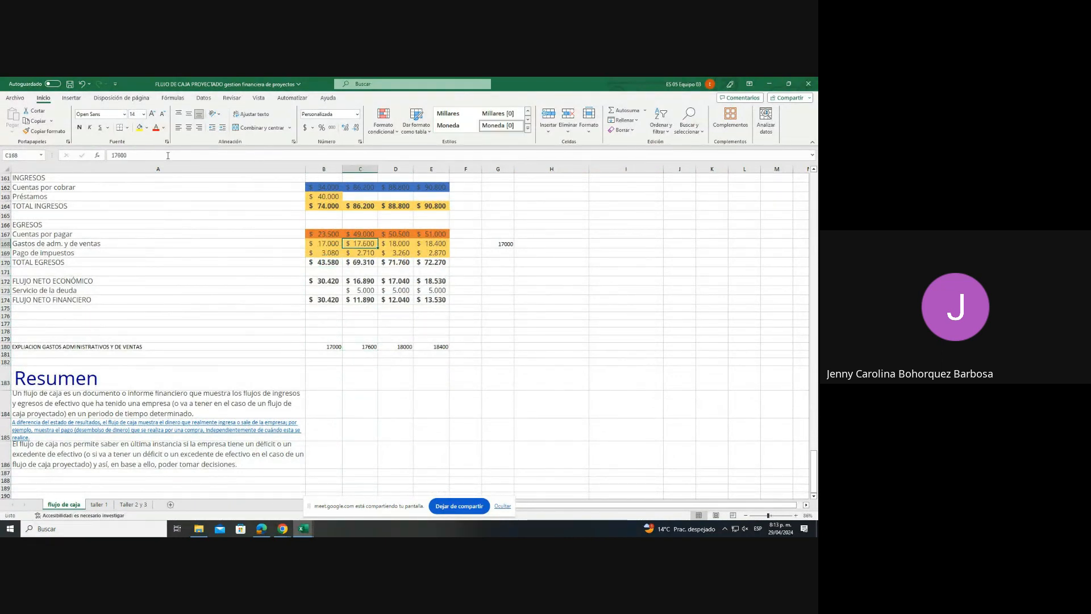
{"action": "key", "text": "Left"}
{"action": "key", "text": "Left"}
{"action": "key", "text": "Left"}
- Inspect Enero's 20% formula in the administrative and sales expense explanation row, cell B180
{"action": "key", "text": "Down"}
{"action": "key", "text": "Down"}
{"action": "key", "text": "Down"}
{"action": "key", "text": "Down"}
{"action": "key", "text": "Down"}
{"action": "key", "text": "Down"}
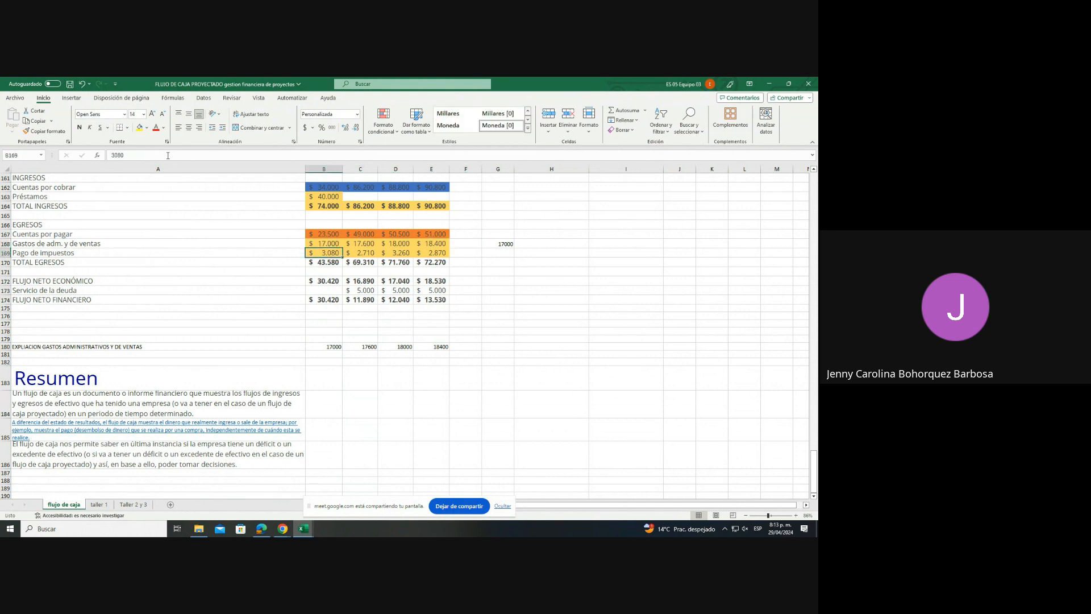
{"action": "key", "text": "Down"}
{"action": "key", "text": "Down"}
{"action": "key", "text": "Down"}
{"action": "key", "text": "Down"}
{"action": "key", "text": "Down"}
{"action": "key", "text": "Down"}
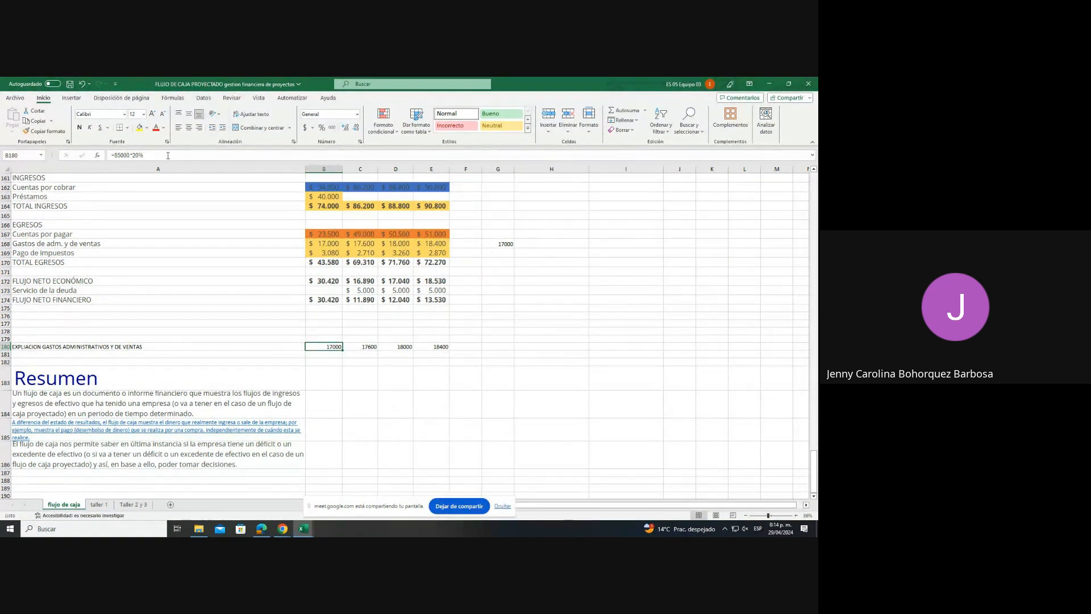
- Find the enero to abril sales projections in the case data above the Presupuesto de cuentas por cobrar
{"action": "key", "text": "Up"}
{"action": "key", "text": "Up"}
{"action": "key", "text": "Up"}
{"action": "key", "text": "Up"}
{"action": "key", "text": "Up"}
{"action": "key", "text": "Up"}
{"action": "key", "text": "Up"}
{"action": "key", "text": "Up"}
{"action": "key", "text": "Up"}
{"action": "key", "text": "Up"}
{"action": "key", "text": "Up"}
{"action": "key", "text": "Up"}
{"action": "key", "text": "Up"}
{"action": "key", "text": "Up"}
{"action": "key", "text": "Up"}
{"action": "key", "text": "Up"}
{"action": "key", "text": "Up"}
{"action": "key", "text": "Up"}
{"action": "key", "text": "Up"}
{"action": "key", "text": "Up"}
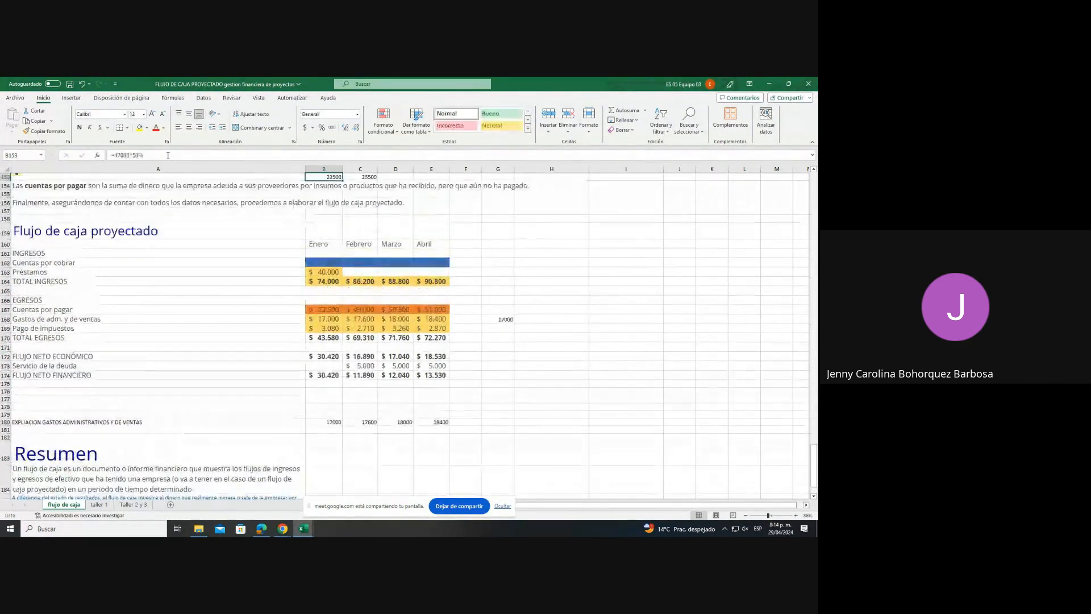
{"action": "key", "text": "Up"}
{"action": "key", "text": "Up"}
{"action": "key", "text": "Up"}
{"action": "key", "text": "Up"}
{"action": "key", "text": "Up"}
{"action": "key", "text": "Up"}
{"action": "key", "text": "Up"}
{"action": "key", "text": "Up"}
{"action": "key", "text": "Up"}
{"action": "key", "text": "Up"}
{"action": "key", "text": "Up"}
{"action": "key", "text": "Up"}
{"action": "key", "text": "Up"}
{"action": "key", "text": "Up"}
{"action": "key", "text": "Up"}
{"action": "key", "text": "Up"}
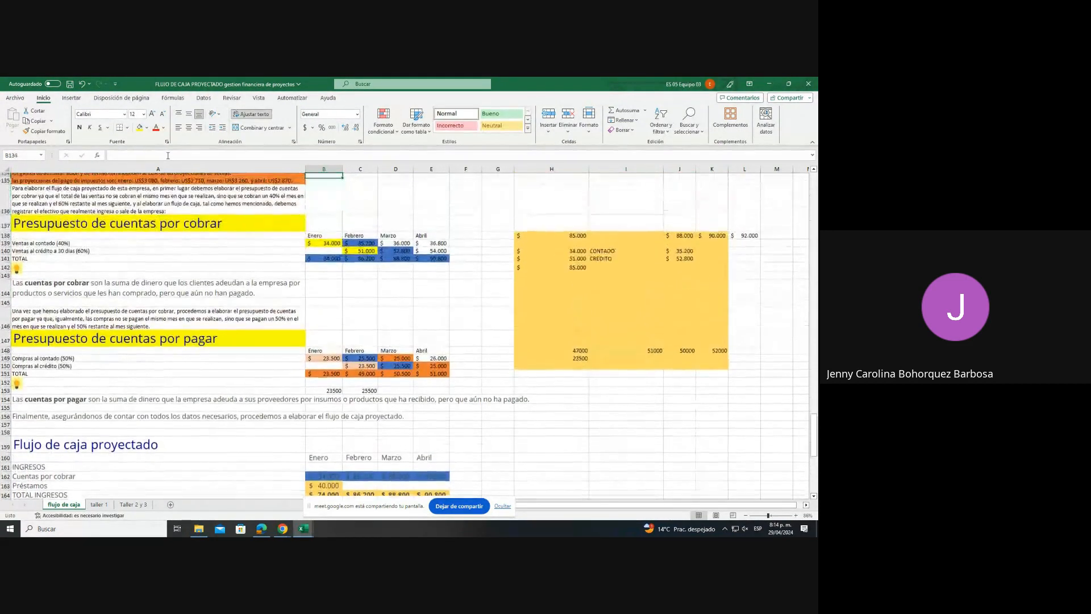
{"action": "key", "text": "Up"}
{"action": "key", "text": "Up"}
{"action": "key", "text": "Left"}
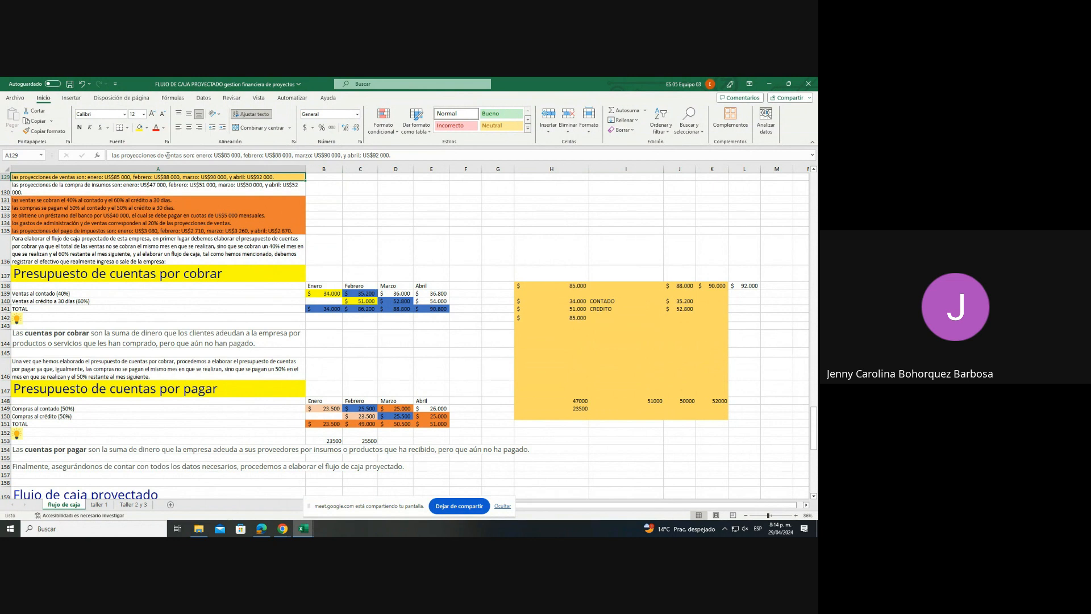
- Return to the administrative and sales expense explanation row and inspect its 20% formulas month by month, starting with Enero
{"action": "key", "text": "Down"}
{"action": "key", "text": "Down"}
{"action": "key", "text": "Down"}
{"action": "key", "text": "Down"}
{"action": "key", "text": "Down"}
{"action": "key", "text": "Down"}
{"action": "key", "text": "Down"}
{"action": "key", "text": "Down"}
{"action": "key", "text": "Down"}
{"action": "key", "text": "Down"}
{"action": "key", "text": "Down"}
{"action": "key", "text": "Down"}
{"action": "key", "text": "Down"}
{"action": "key", "text": "Down"}
{"action": "key", "text": "Down"}
{"action": "key", "text": "Down"}
{"action": "key", "text": "Down"}
{"action": "key", "text": "Down"}
{"action": "key", "text": "Down"}
{"action": "key", "text": "Down"}
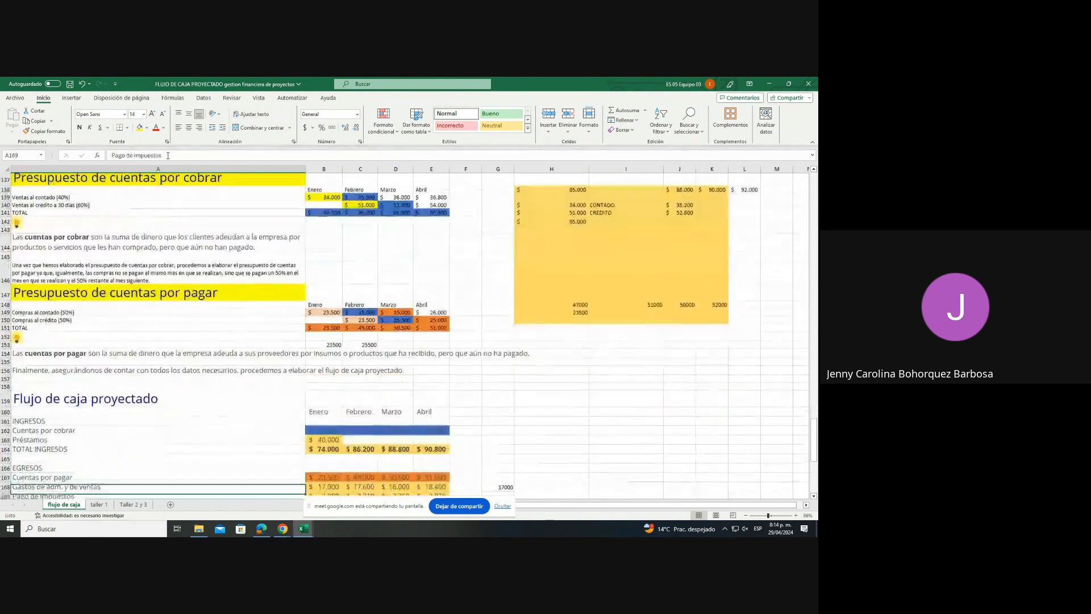
{"action": "key", "text": "Down"}
{"action": "key", "text": "Down"}
{"action": "key", "text": "Down"}
{"action": "key", "text": "Down"}
{"action": "key", "text": "Down"}
{"action": "key", "text": "Down"}
{"action": "key", "text": "Down"}
{"action": "key", "text": "Down"}
{"action": "key", "text": "Down"}
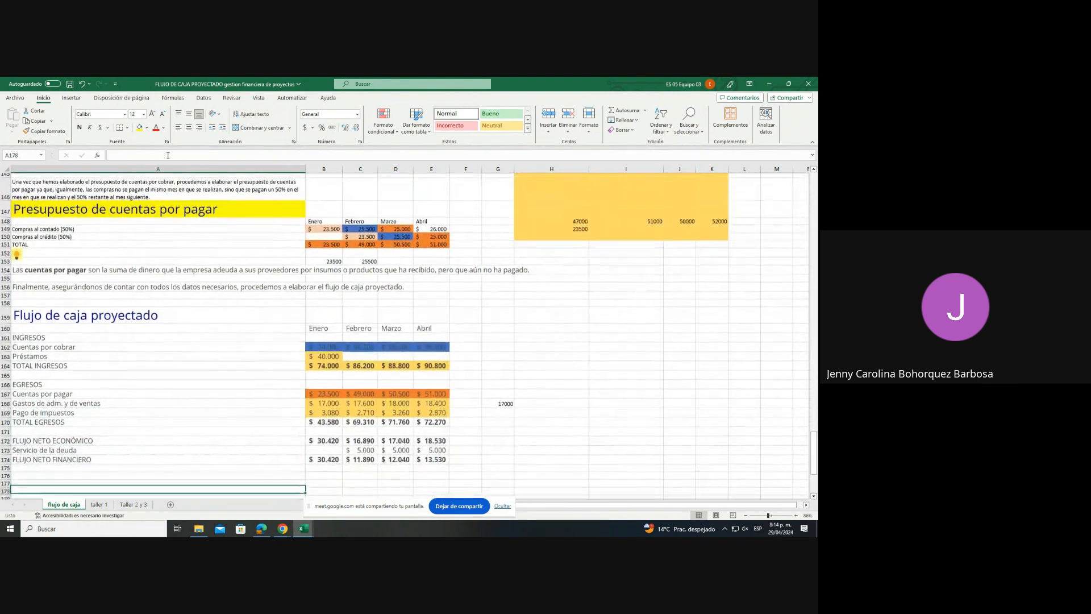
{"action": "key", "text": "Down"}
{"action": "key", "text": "Down"}
{"action": "key", "text": "Right"}
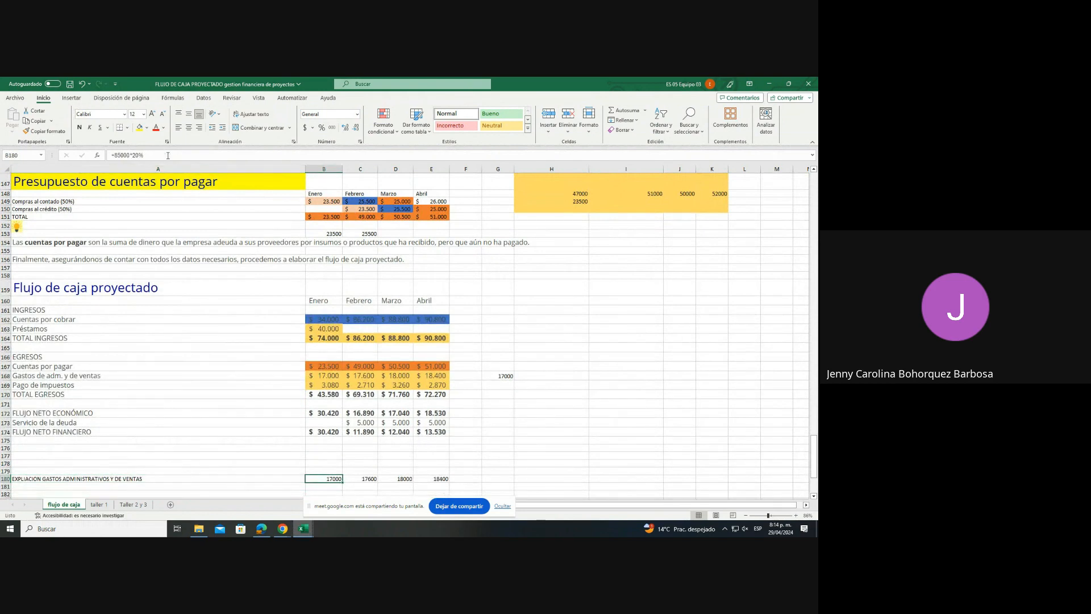
{"action": "key", "text": "Left"}
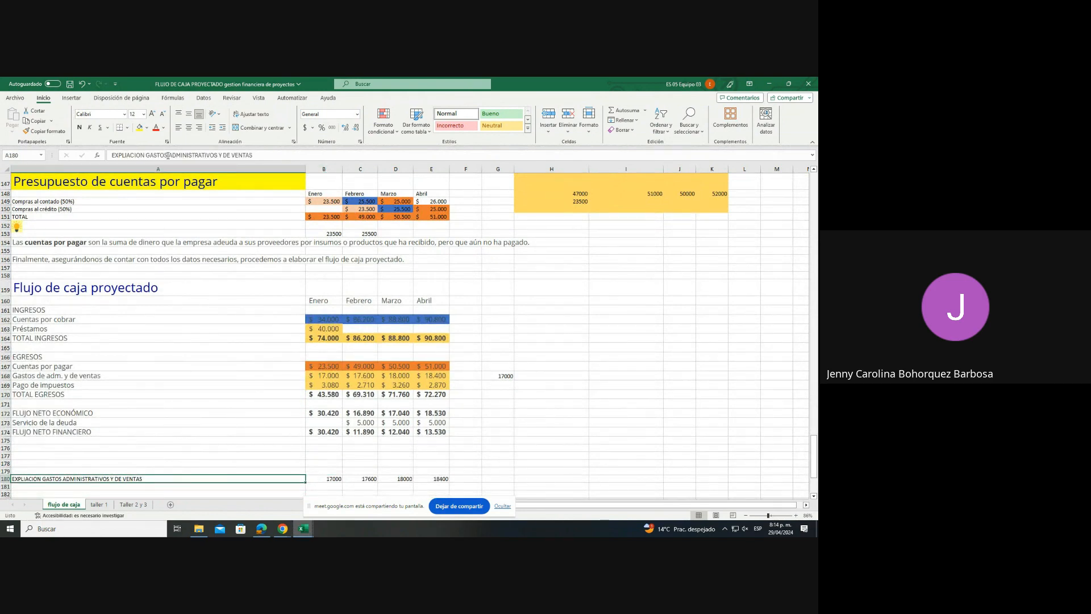
{"action": "key", "text": "Right"}
{"action": "key", "text": "Right"}
{"action": "key", "text": "Right"}
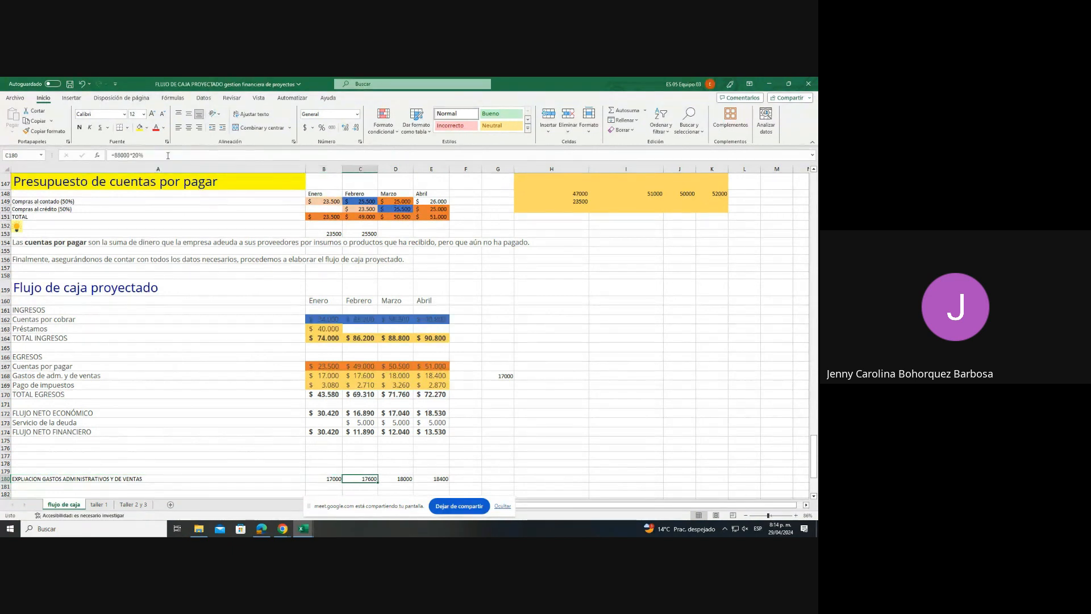
{"action": "key", "text": "Right"}
{"action": "key", "text": "Left"}
{"action": "key", "text": "Left"}
{"action": "key", "text": "Left"}
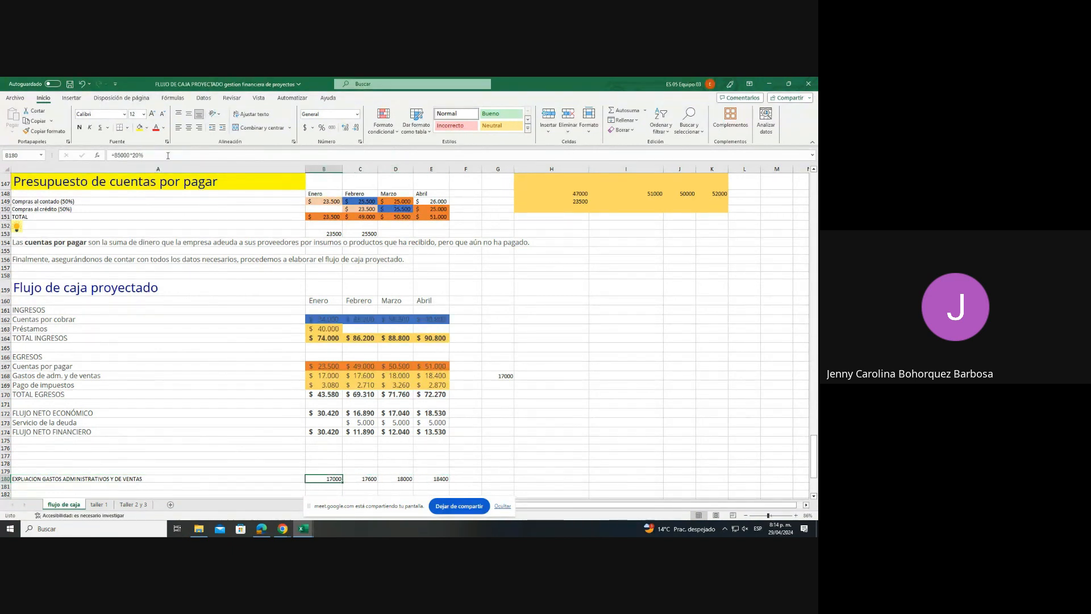
- Check the Enero to Abril amounts of the Gastos de adm. y de ventas row under EGRESOS
{"action": "key", "text": "Up"}
{"action": "key", "text": "Up"}
{"action": "key", "text": "Up"}
{"action": "key", "text": "Up"}
{"action": "key", "text": "Up"}
{"action": "key", "text": "Up"}
{"action": "key", "text": "Up"}
{"action": "key", "text": "Up"}
{"action": "key", "text": "Up"}
{"action": "key", "text": "Up"}
{"action": "key", "text": "Up"}
{"action": "key", "text": "Up"}
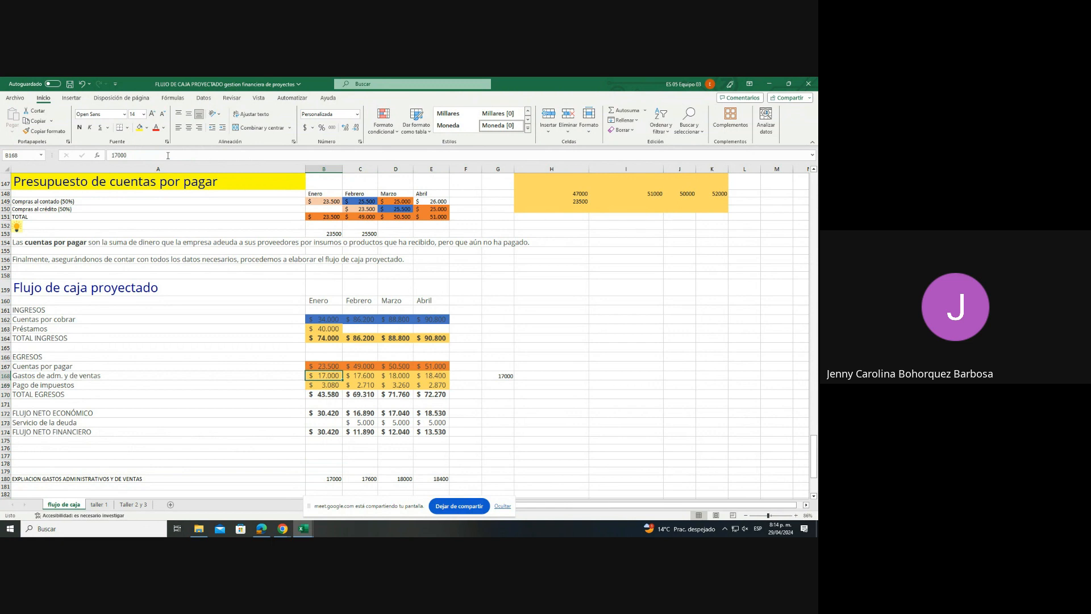
{"action": "key", "text": "Right"}
{"action": "key", "text": "Right"}
{"action": "key", "text": "Right"}
{"action": "key", "text": "Right"}
{"action": "key", "text": "Right"}
{"action": "key", "text": "Left"}
{"action": "key", "text": "Left"}
{"action": "key", "text": "Left"}
{"action": "key", "text": "Left"}
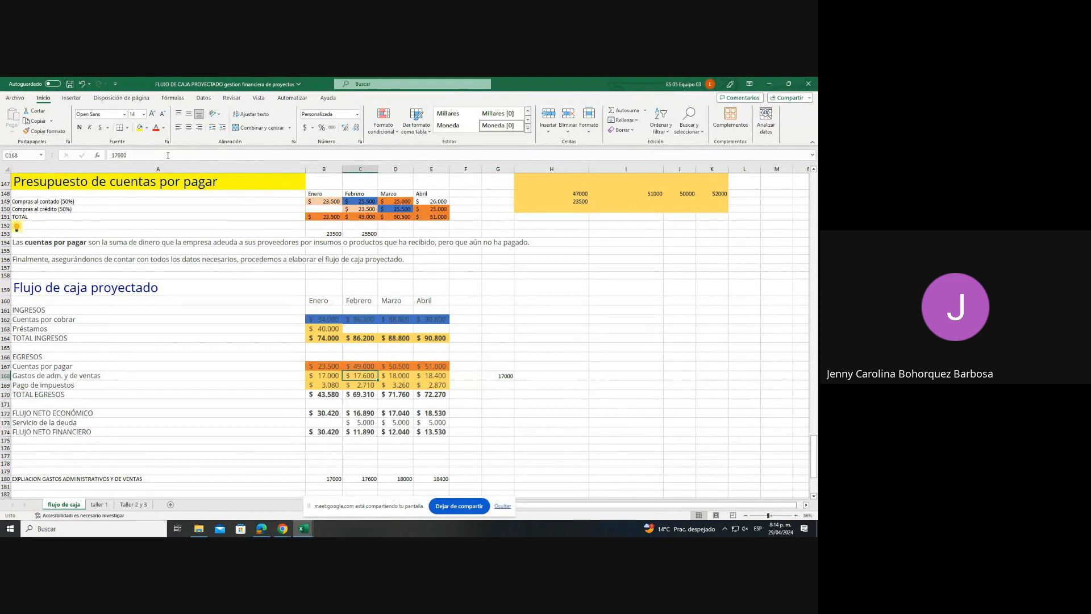
{"action": "key", "text": "Left"}
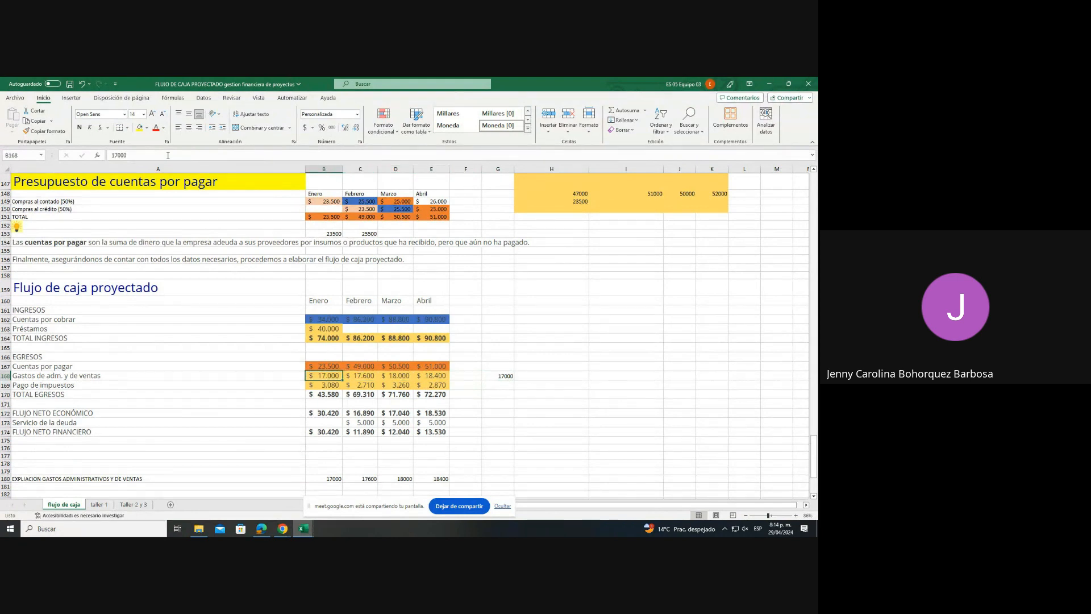
- Review the Pago de impuestos amounts under EGRESOS from Enero to Abril
{"action": "key", "text": "Down"}
{"action": "key", "text": "Left"}
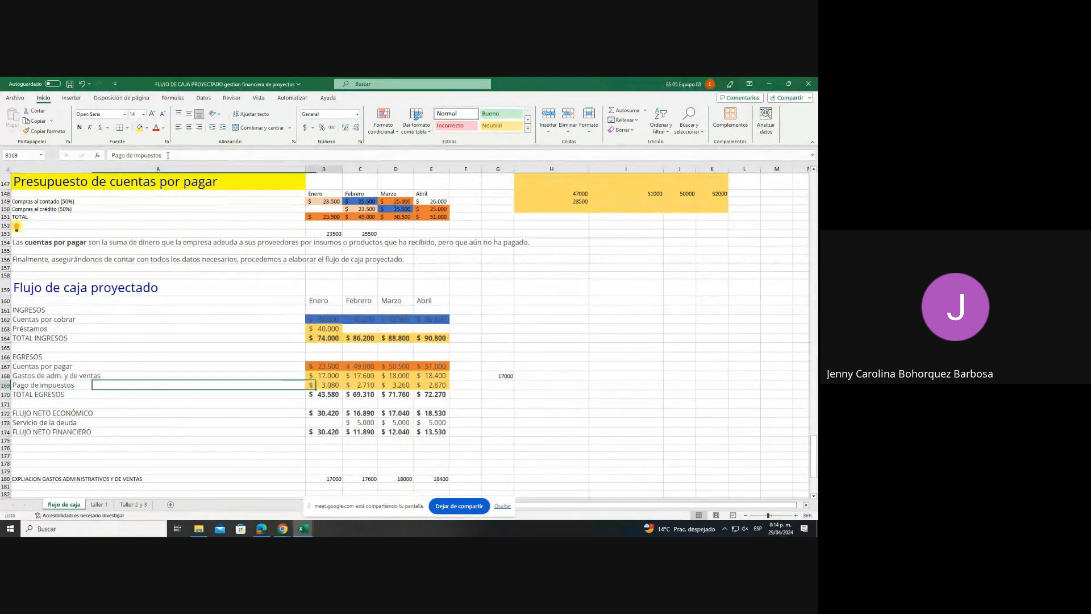
{"action": "key", "text": "Right"}
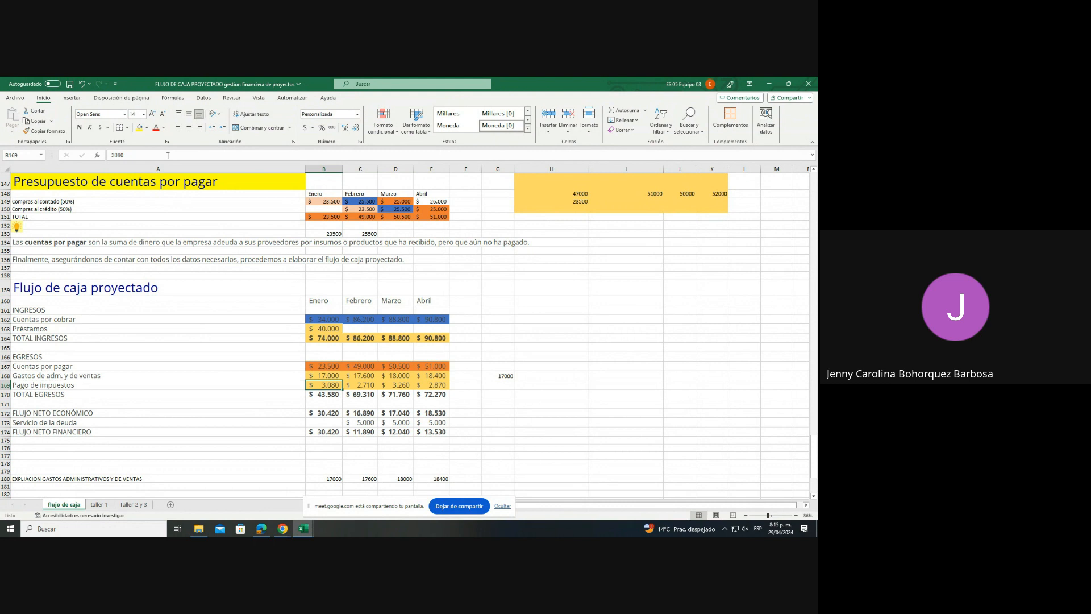
{"action": "key", "text": "Right"}
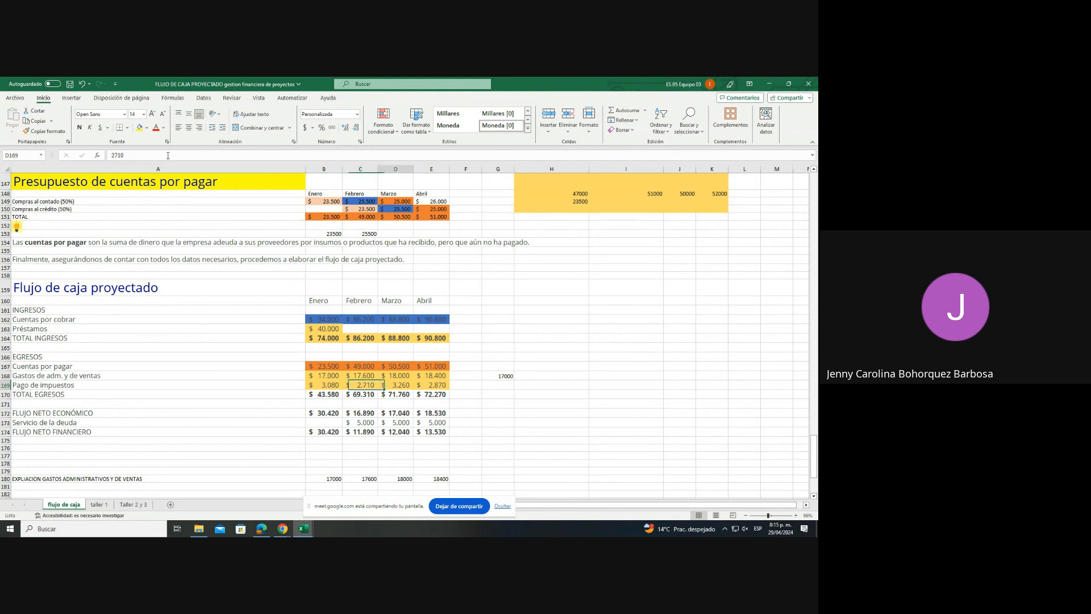
{"action": "key", "text": "Right"}
{"action": "key", "text": "Right"}
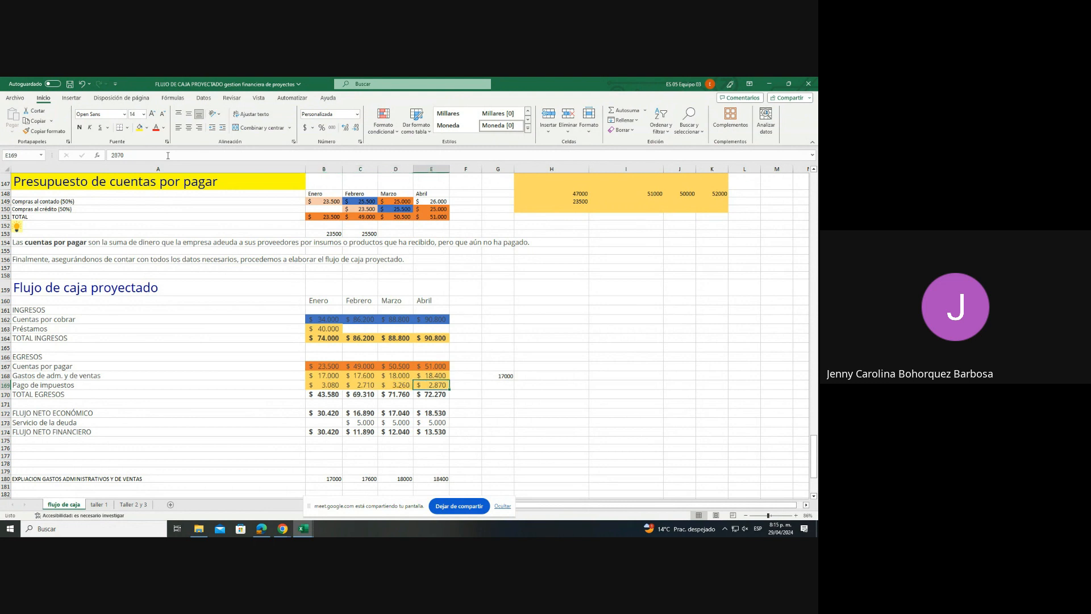
{"action": "key", "text": "Left"}
{"action": "key", "text": "Left"}
{"action": "key", "text": "Left"}
{"action": "key", "text": "Left"}
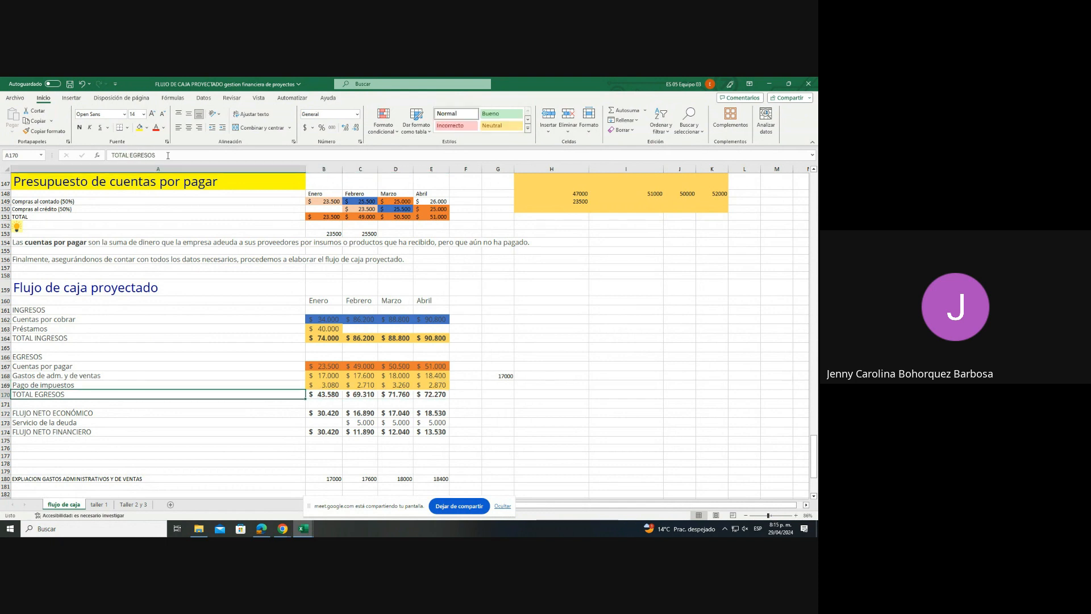
- Inspect Enero's FLUJO NETO ECONÓMICO formula and the monthly Servicio de la deuda amounts below it
{"action": "key", "text": "Down"}
{"action": "key", "text": "Down"}
{"action": "key", "text": "Down"}
{"action": "key", "text": "Right"}
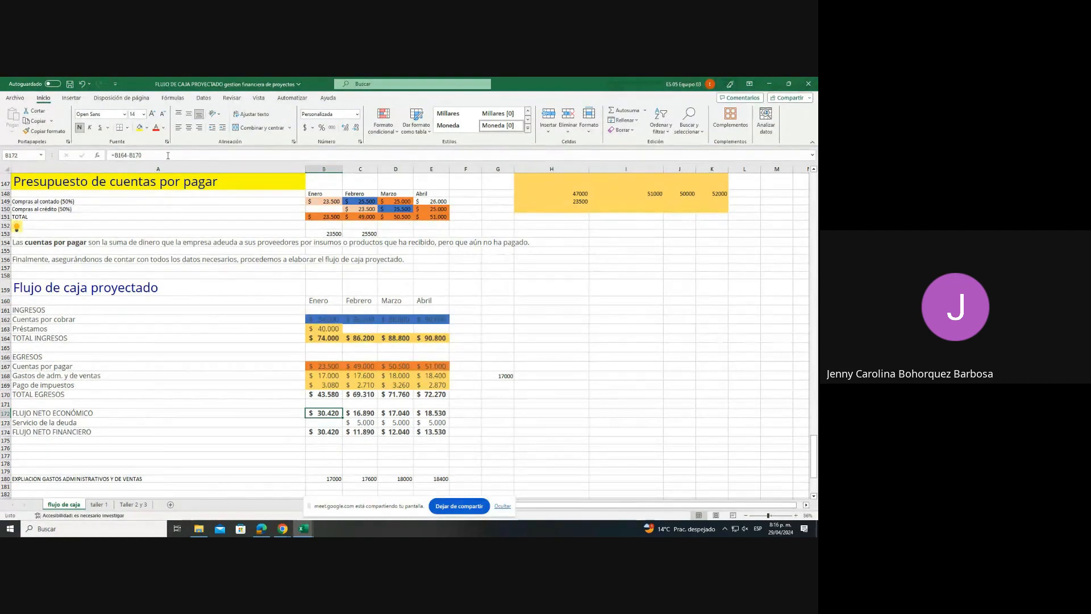
{"action": "key", "text": "Down"}
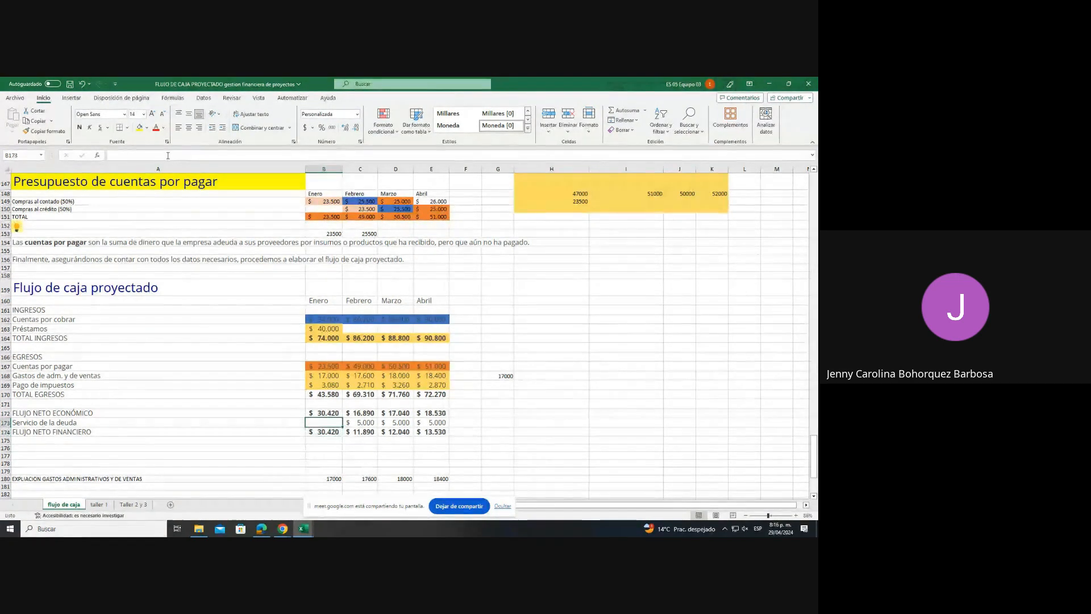
{"action": "key", "text": "Right"}
{"action": "key", "text": "Right"}
{"action": "key", "text": "Right"}
{"action": "key", "text": "Left"}
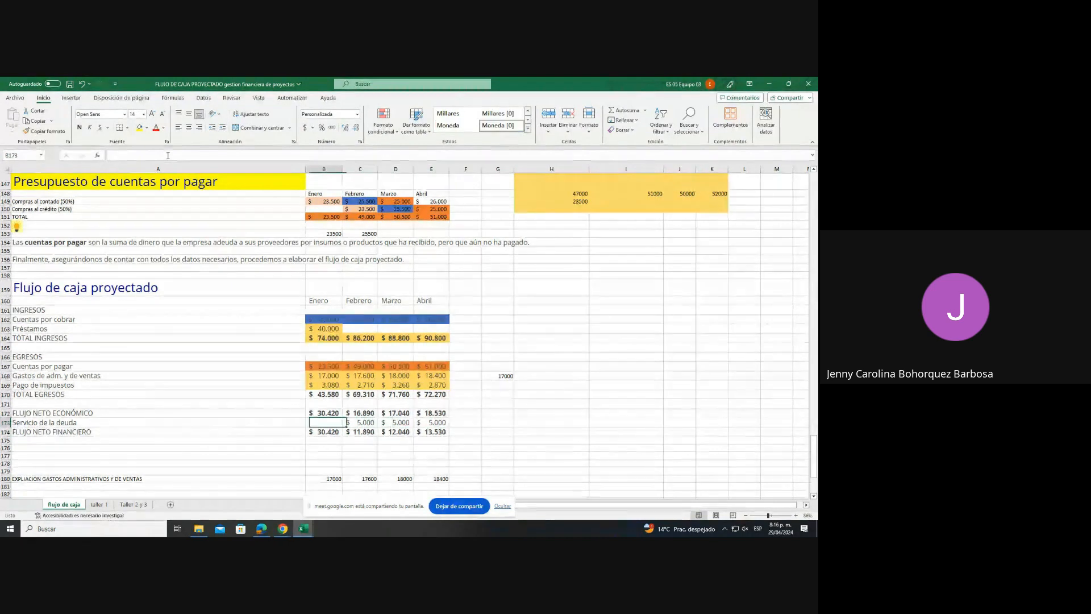
- Look over the Resumen section and the empty rows below the cash flow table
{"action": "key", "text": "Home"}
{"action": "key", "text": "Down"}
{"action": "key", "text": "Down"}
{"action": "key", "text": "Down"}
{"action": "key", "text": "Down"}
{"action": "key", "text": "Down"}
{"action": "key", "text": "Down"}
{"action": "key", "text": "Down"}
{"action": "key", "text": "Down"}
{"action": "key", "text": "Down"}
{"action": "key", "text": "Down"}
{"action": "key", "text": "Down"}
{"action": "key", "text": "Down"}
{"action": "key", "text": "Down"}
{"action": "key", "text": "Down"}
{"action": "key", "text": "Down"}
{"action": "key", "text": "Down"}
{"action": "key", "text": "Down"}
{"action": "key", "text": "Down"}
{"action": "key", "text": "Down"}
{"action": "key", "text": "Down"}
{"action": "key", "text": "Down"}
{"action": "key", "text": "Down"}
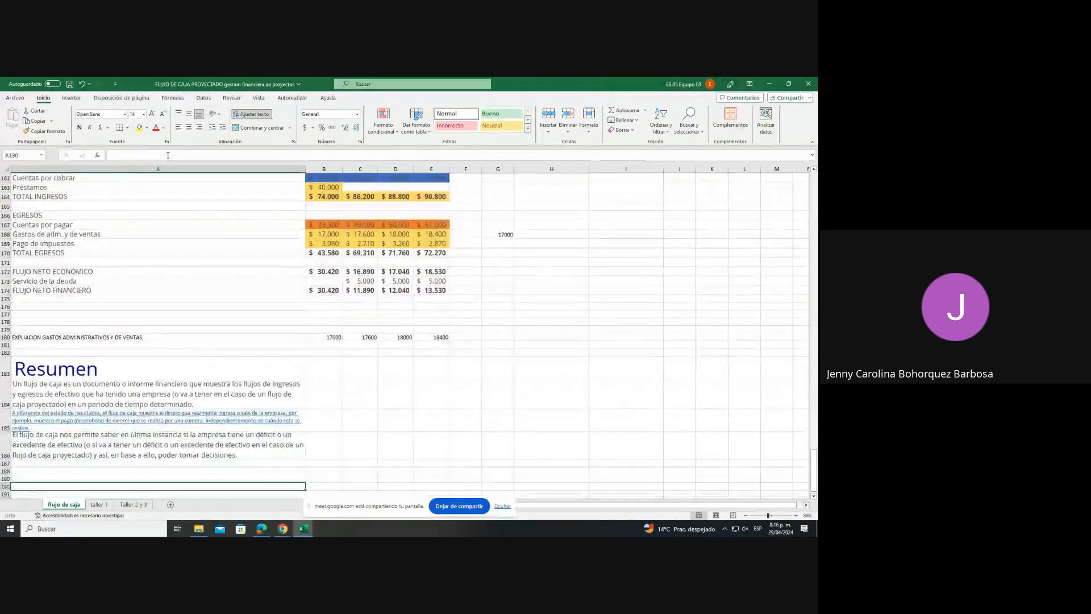
- Label the empty row directly below FLUJO NETO FINANCIERO, cell A175, as CAJA INICIAL
{"action": "key", "text": "Up"}
{"action": "key", "text": "Up"}
{"action": "key", "text": "Up"}
{"action": "key", "text": "Up"}
{"action": "key", "text": "Up"}
{"action": "key", "text": "Up"}
{"action": "key", "text": "Up"}
{"action": "key", "text": "Up"}
{"action": "key", "text": "Up"}
{"action": "key", "text": "Up"}
{"action": "key", "text": "Up"}
{"action": "key", "text": "Up"}
{"action": "key", "text": "Up"}
{"action": "key", "text": "Up"}
{"action": "key", "text": "Up"}
{"action": "key", "text": "Up"}
{"action": "key", "text": "Up"}
{"action": "key", "text": "Up"}
{"action": "key", "text": "Up"}
{"action": "key", "text": "Up"}
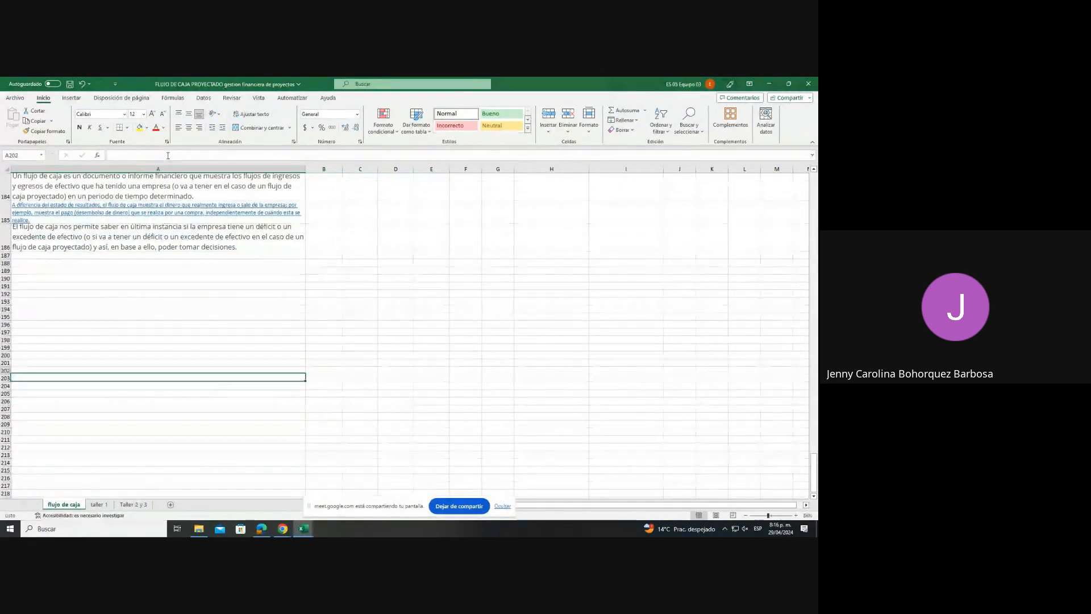
{"action": "key", "text": "Up"}
{"action": "key", "text": "Up"}
{"action": "key", "text": "Up"}
{"action": "key", "text": "Up"}
{"action": "key", "text": "Up"}
{"action": "key", "text": "Up"}
{"action": "key", "text": "Up"}
{"action": "key", "text": "Up"}
{"action": "key", "text": "Up"}
{"action": "key", "text": "Up"}
{"action": "key", "text": "Down"}
{"action": "key", "text": "Down"}
{"action": "key", "text": "Down"}
{"action": "key", "text": "Down"}
{"action": "key", "text": "Down"}
{"action": "key", "text": "Down"}
{"action": "key", "text": "Down"}
{"action": "key", "text": "Down"}
{"action": "key", "text": "Down"}
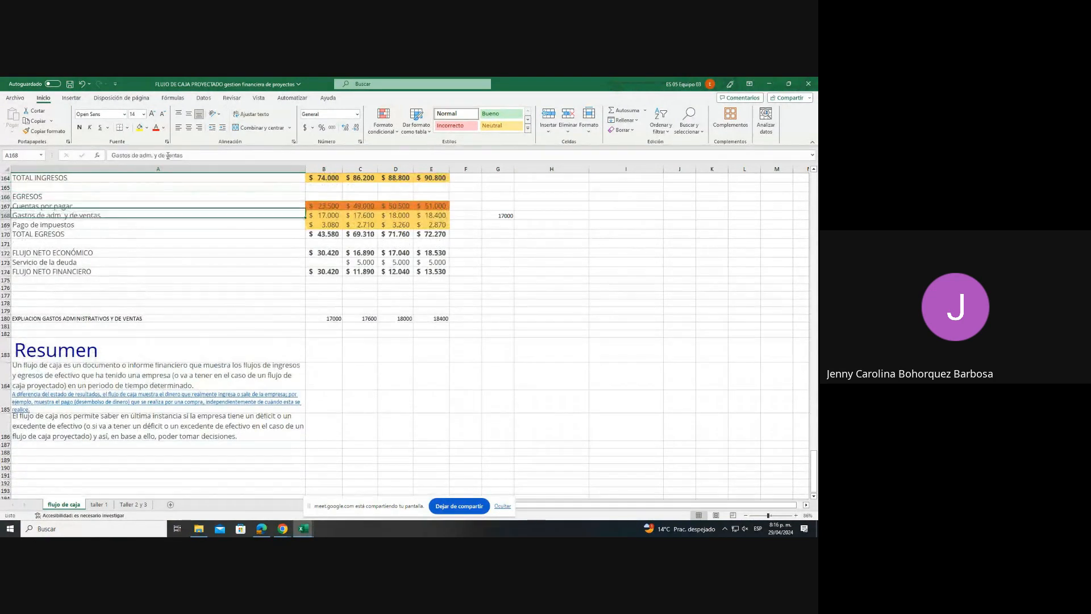
{"action": "key", "text": "Down"}
{"action": "key", "text": "Down"}
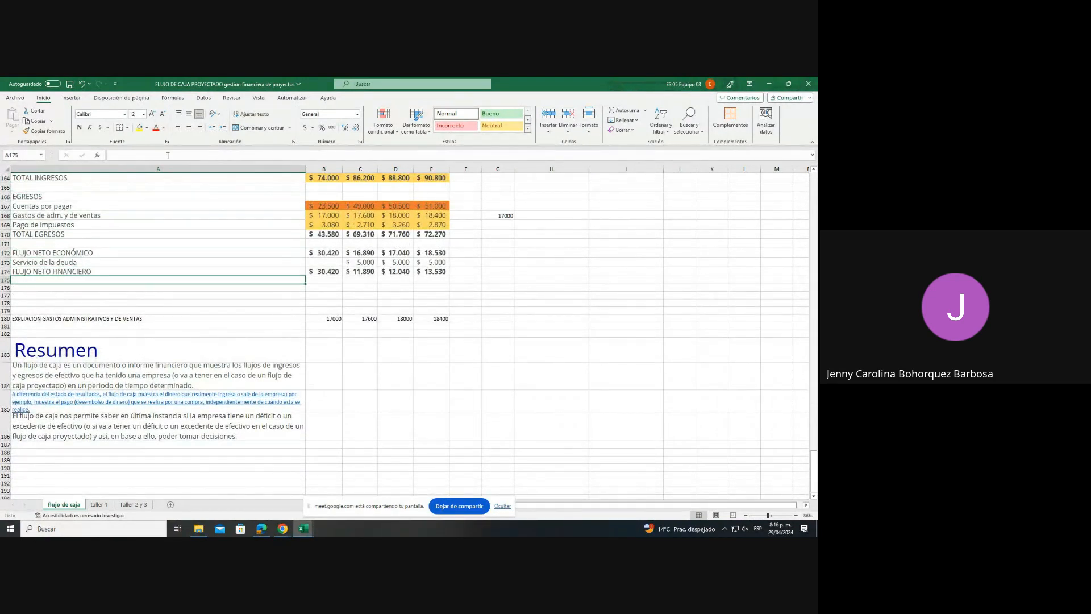
{"action": "type", "text": "caja"}
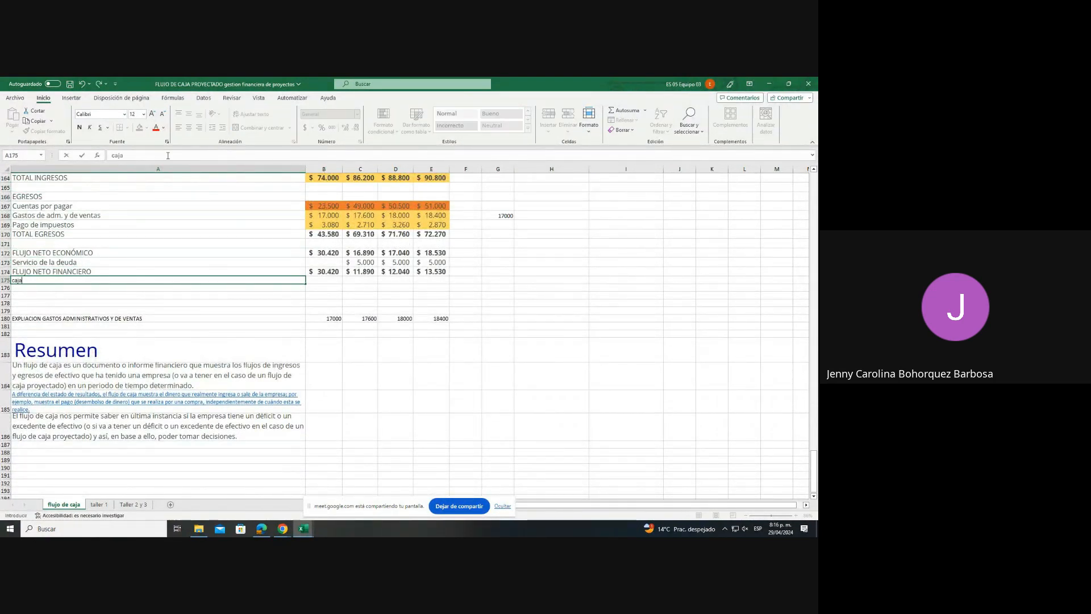
{"action": "key", "text": "BackSpace"}
{"action": "key", "text": "BackSpace"}
{"action": "key", "text": "BackSpace"}
{"action": "key", "text": "BackSpace"}
{"action": "type", "text": "AAJA INICIAL"}
{"action": "key", "text": "Return"}
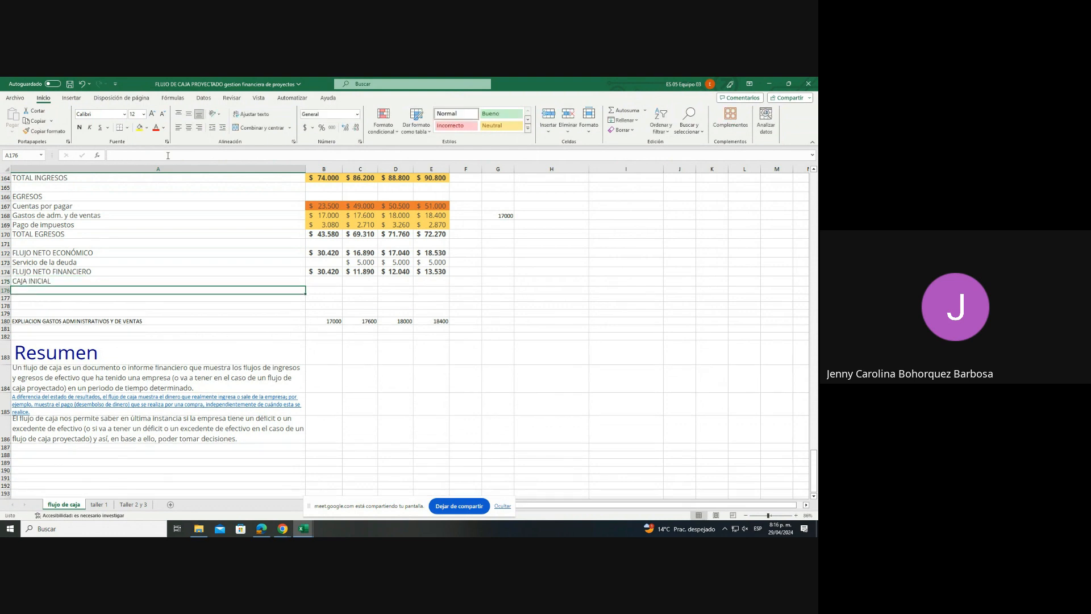
- Label the row below CAJA INICIAL, cell A176, as caja final
{"action": "type", "text": "CAA"}
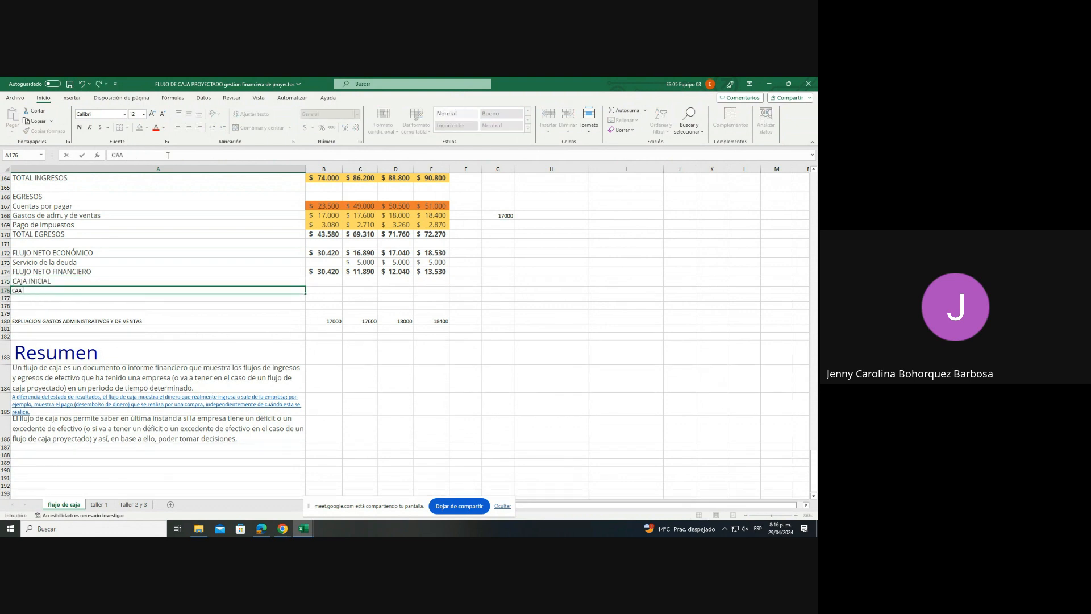
{"action": "key", "text": "BackSpace"}
{"action": "key", "text": "BackSpace"}
{"action": "type", "text": "caja final"}
{"action": "key", "text": "Tab"}
- Enter 0 as Enero's CAJA INICIAL and set Enero's caja final equal to its FLUJO NETO FINANCIERO with =B174
{"action": "key", "text": "Up"}
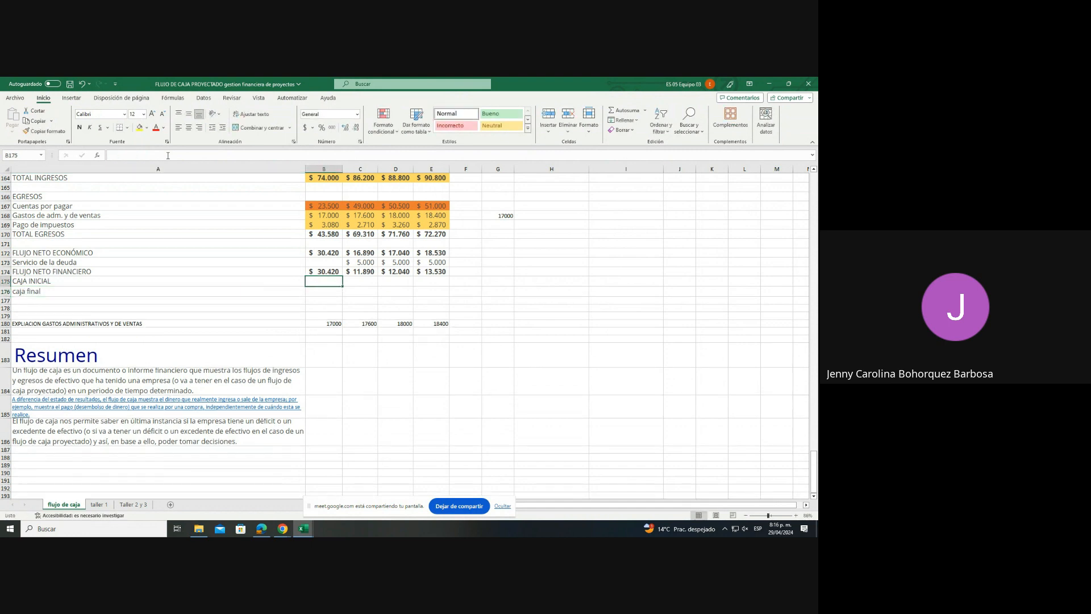
{"action": "type", "text": "0"}
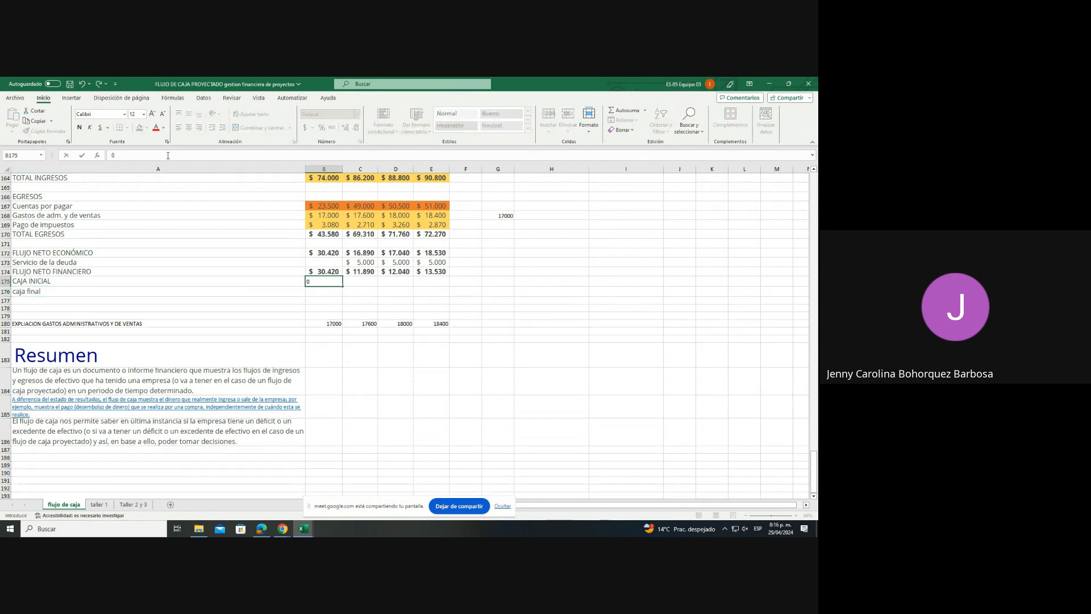
{"action": "key", "text": "Return"}
{"action": "type", "text": "="}
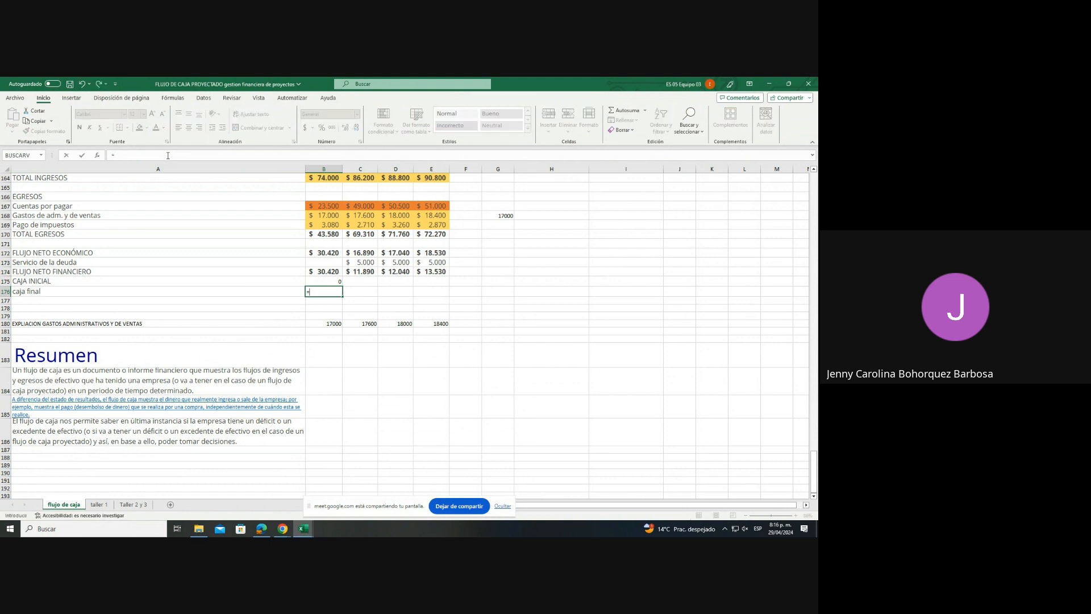
{"action": "key", "text": "Up"}
{"action": "key", "text": "Up"}
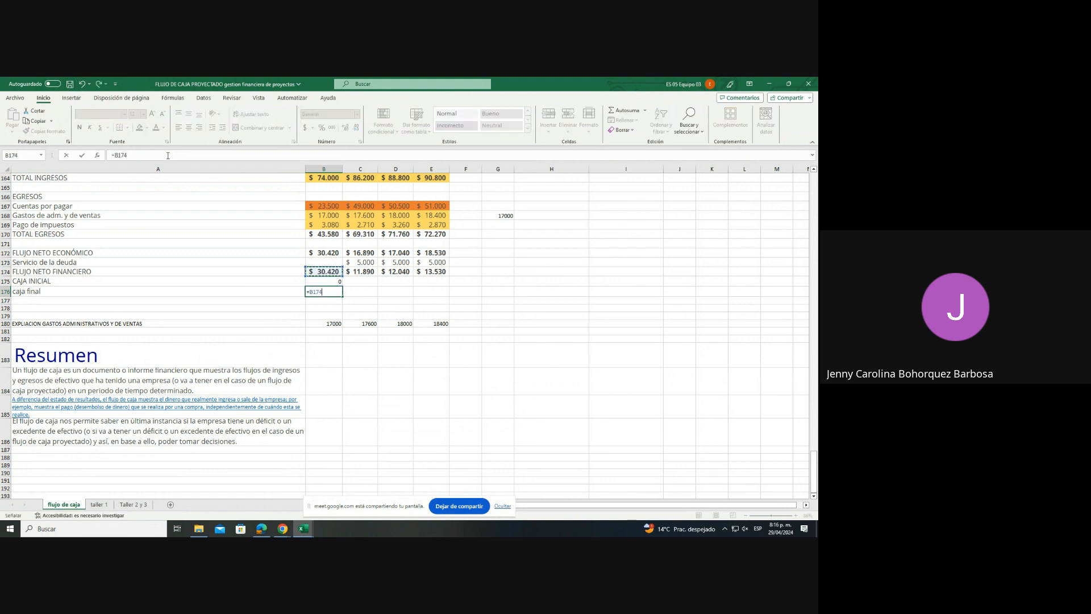
{"action": "key", "text": "ctrl+Return"}
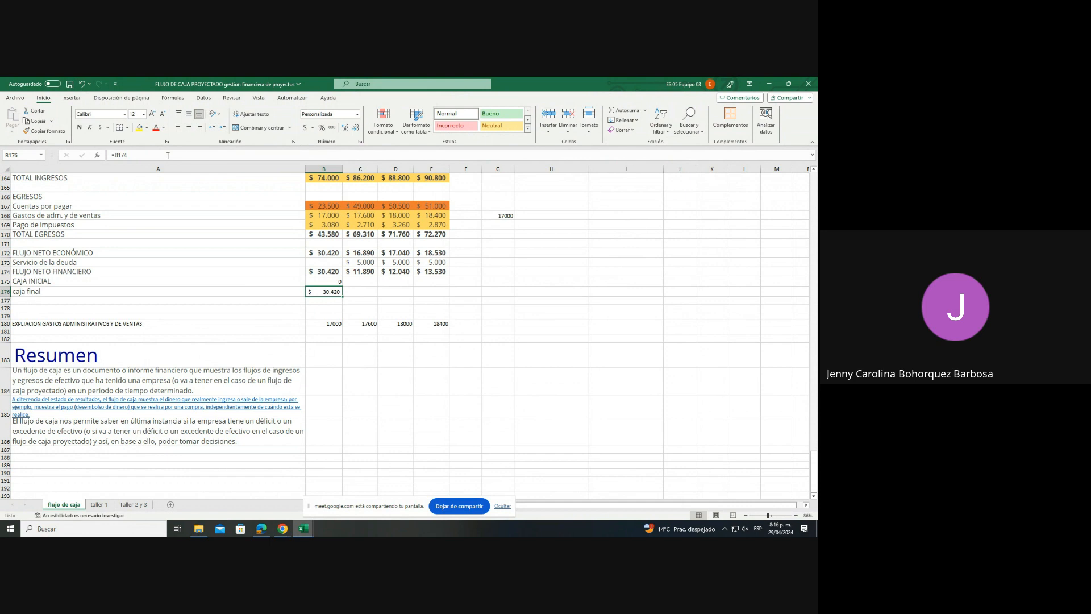
- Set Febrero's CAJA INICIAL in C175 equal to Enero's caja final, =B176
{"action": "key", "text": "Right"}
{"action": "key", "text": "Up"}
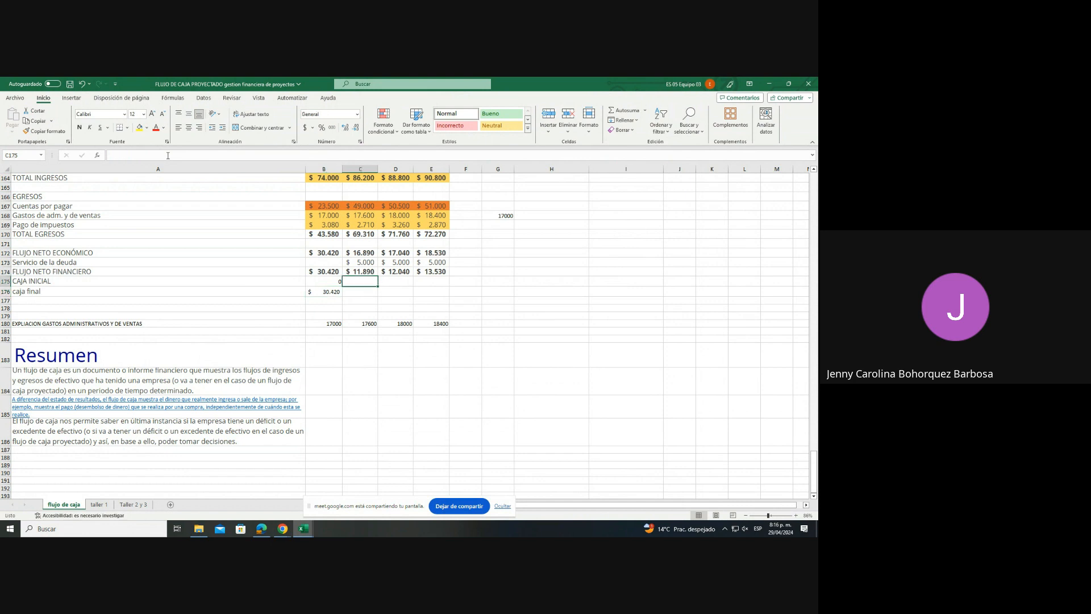
{"action": "type", "text": "="}
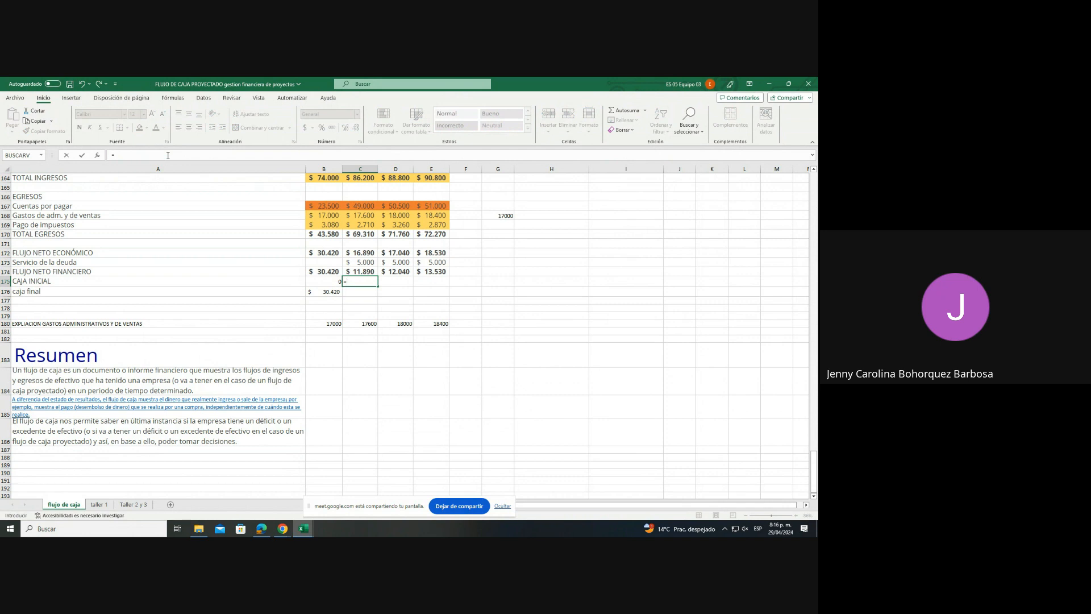
{"action": "key", "text": "Down"}
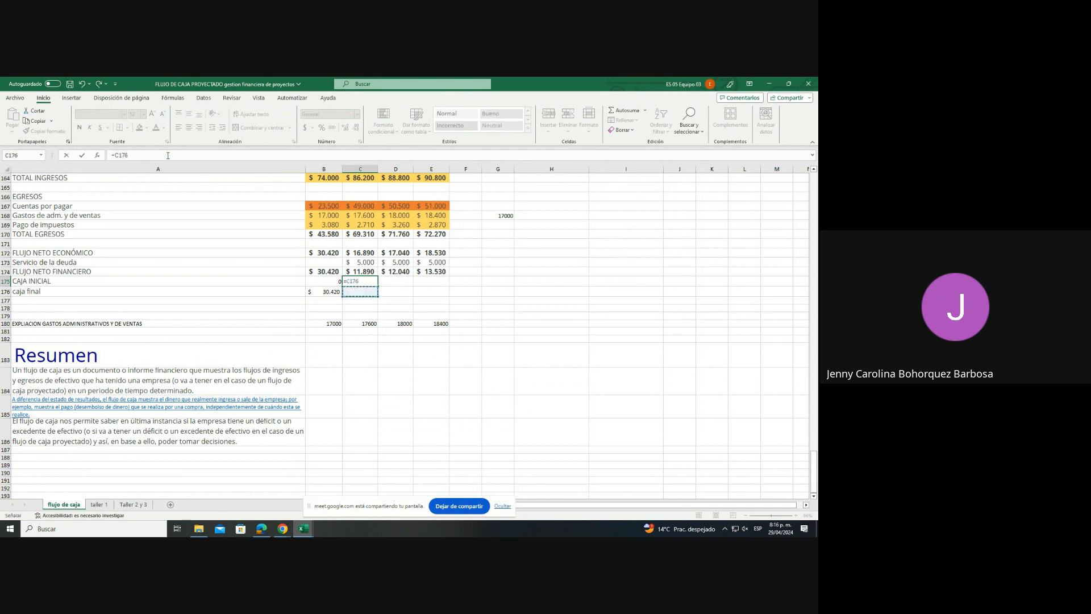
{"action": "key", "text": "Left"}
{"action": "key", "text": "Return"}
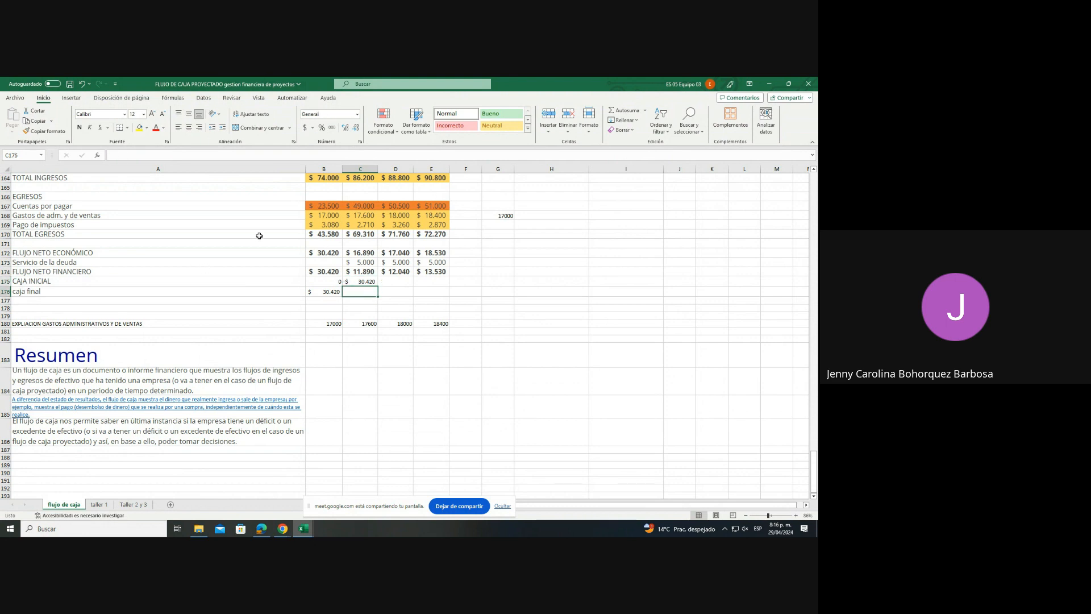
- Calculate Febrero's caja final in C176 as FLUJO NETO FINANCIERO plus CAJA INICIAL, =C174+C175
{"action": "type", "text": "="}
{"action": "key", "text": "Up"}
{"action": "key", "text": "Up"}
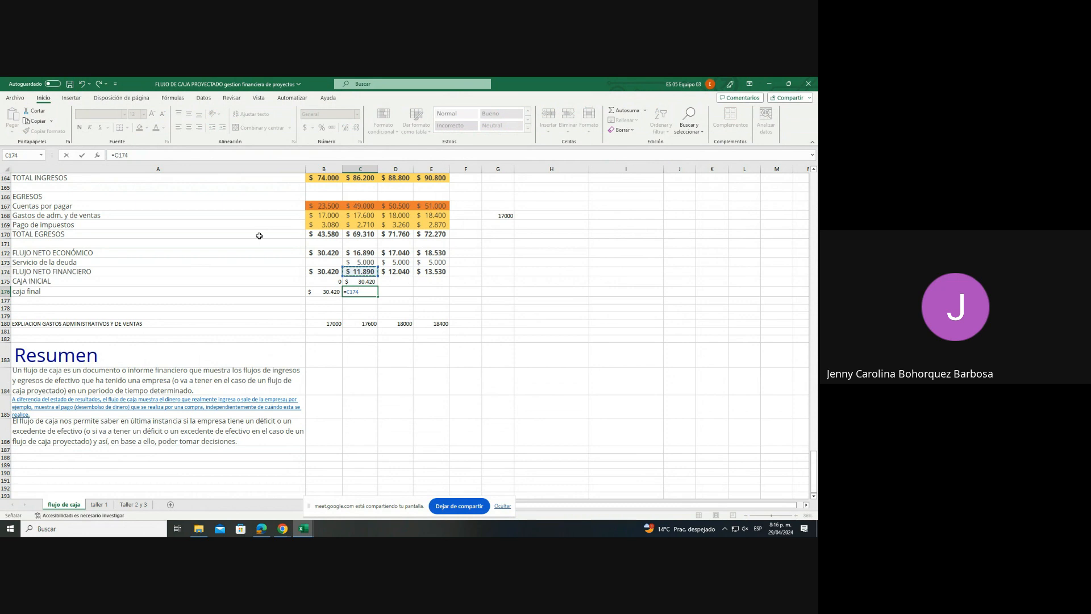
{"action": "type", "text": "+"}
{"action": "key", "text": "Up"}
{"action": "key", "text": "ctrl+Return"}
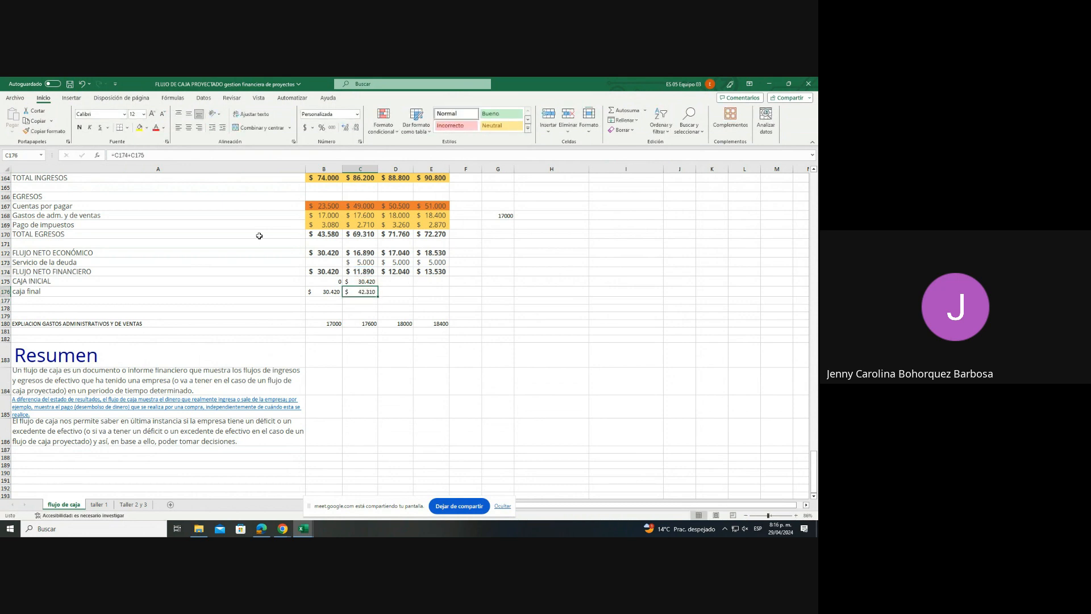
- Set Marzo's CAJA INICIAL in D175 equal to Febrero's caja final, =C176
{"action": "key", "text": "Right"}
{"action": "key", "text": "Up"}
{"action": "type", "text": "="}
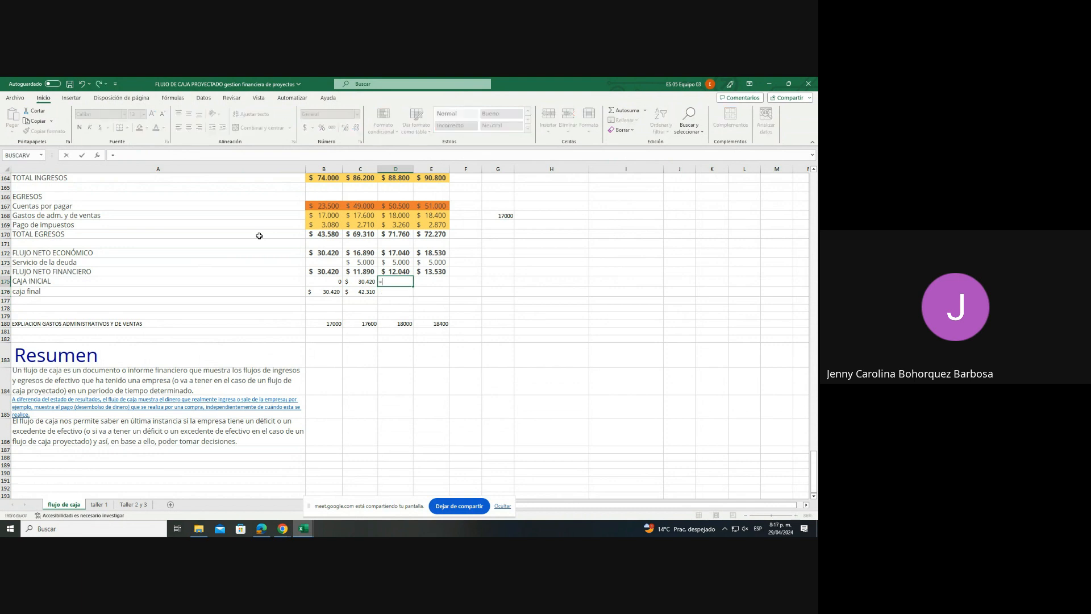
{"action": "key", "text": "Down"}
{"action": "key", "text": "Left"}
{"action": "key", "text": "Return"}
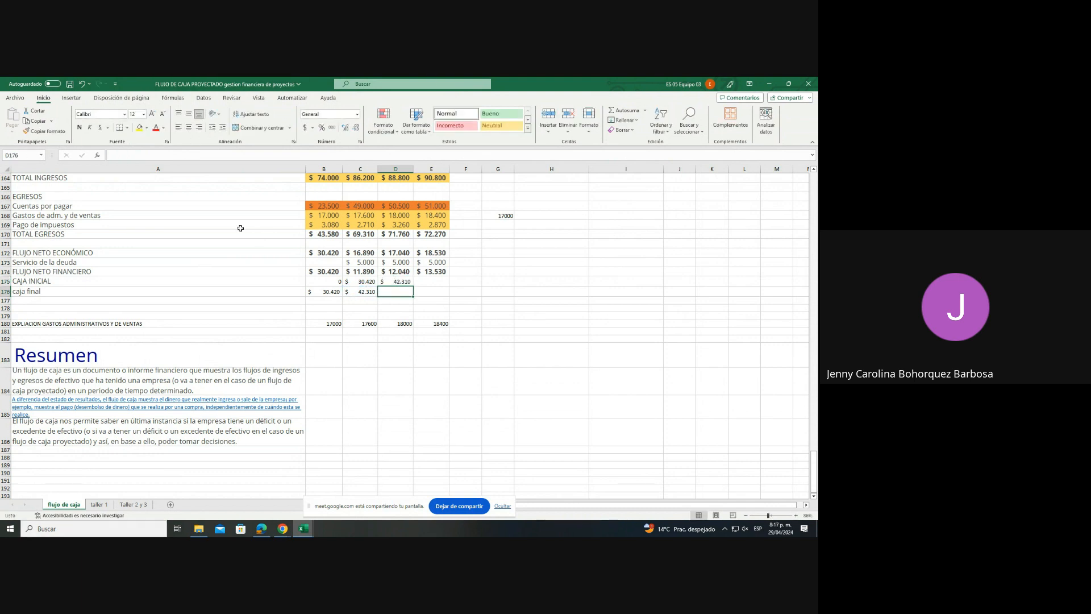
- Calculate Marzo's caja final in D176 as FLUJO NETO FINANCIERO plus CAJA INICIAL, =D174+D175
{"action": "type", "text": "="}
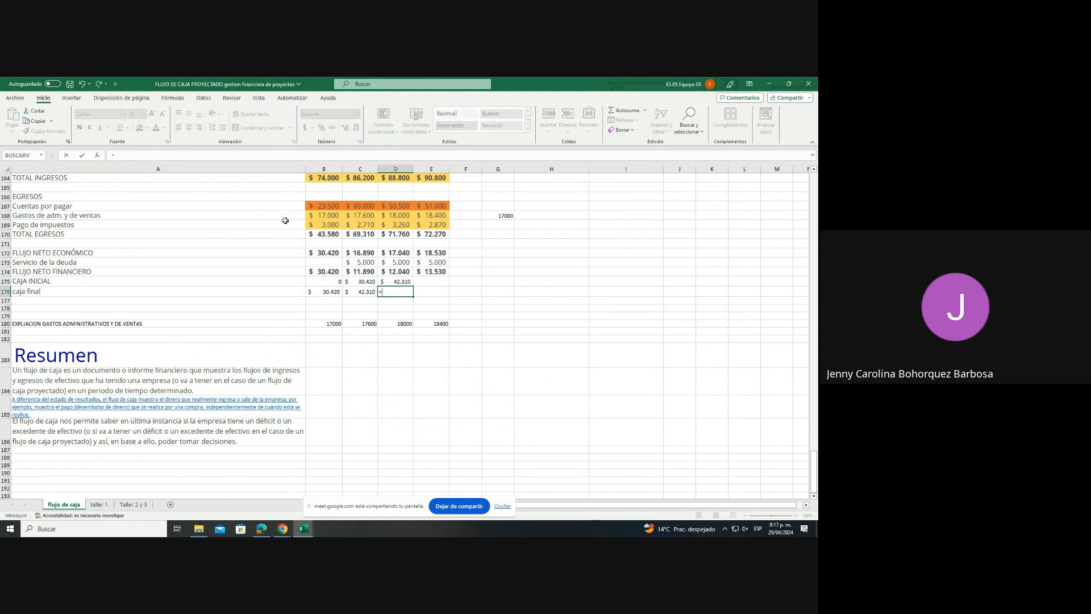
{"action": "key", "text": "Up"}
{"action": "key", "text": "Up"}
{"action": "type", "text": "+"}
{"action": "key", "text": "Up"}
{"action": "key", "text": "Return"}
{"action": "key", "text": "Up"}
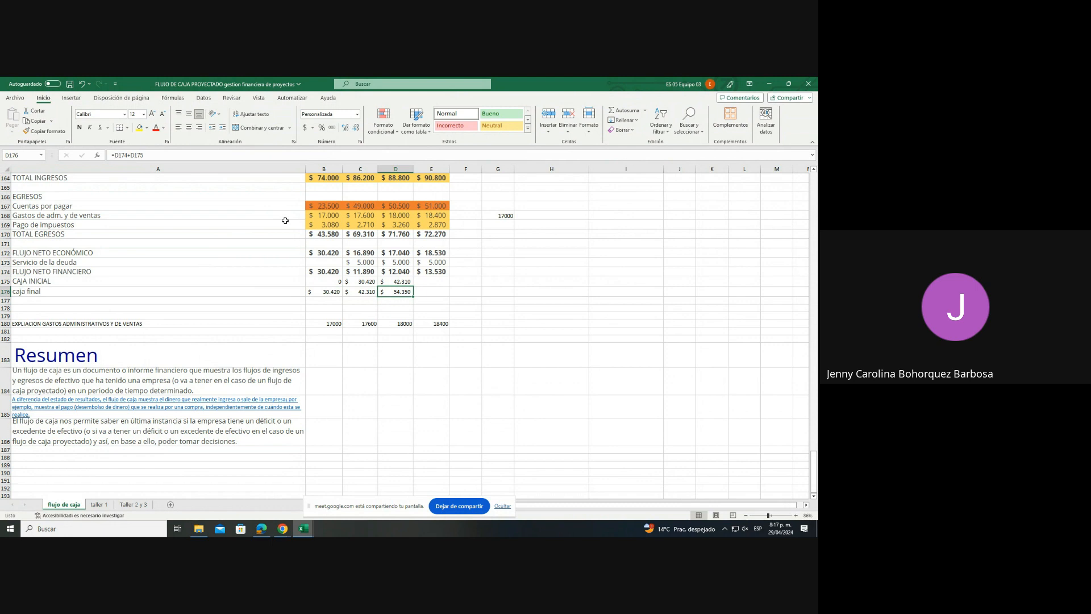
- Set Abril's CAJA INICIAL in E175 equal to Marzo's caja final, =D176
{"action": "key", "text": "Right"}
{"action": "key", "text": "Up"}
{"action": "type", "text": "="}
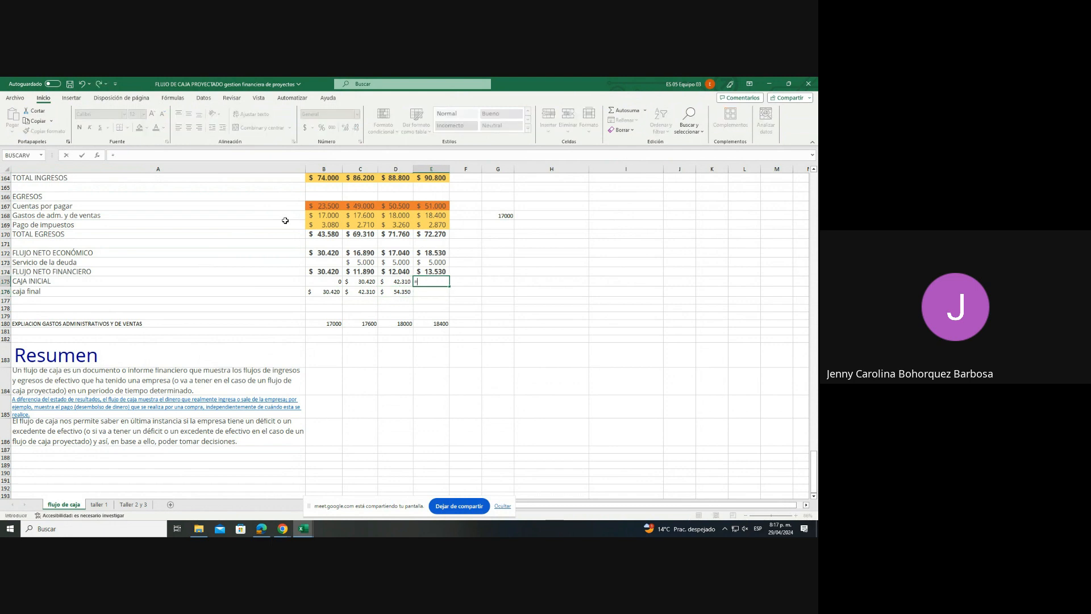
{"action": "key", "text": "Down"}
{"action": "key", "text": "Left"}
{"action": "key", "text": "Return"}
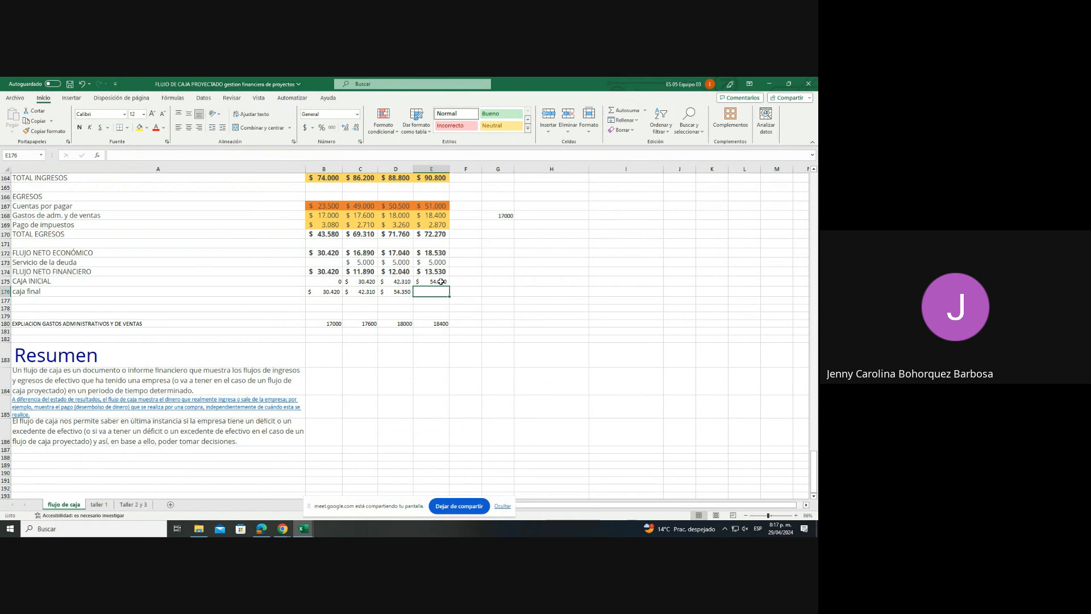
- Calculate Abril's caja final in E176 as FLUJO NETO FINANCIERO plus CAJA INICIAL, =E174+E175
{"action": "type", "text": "="}
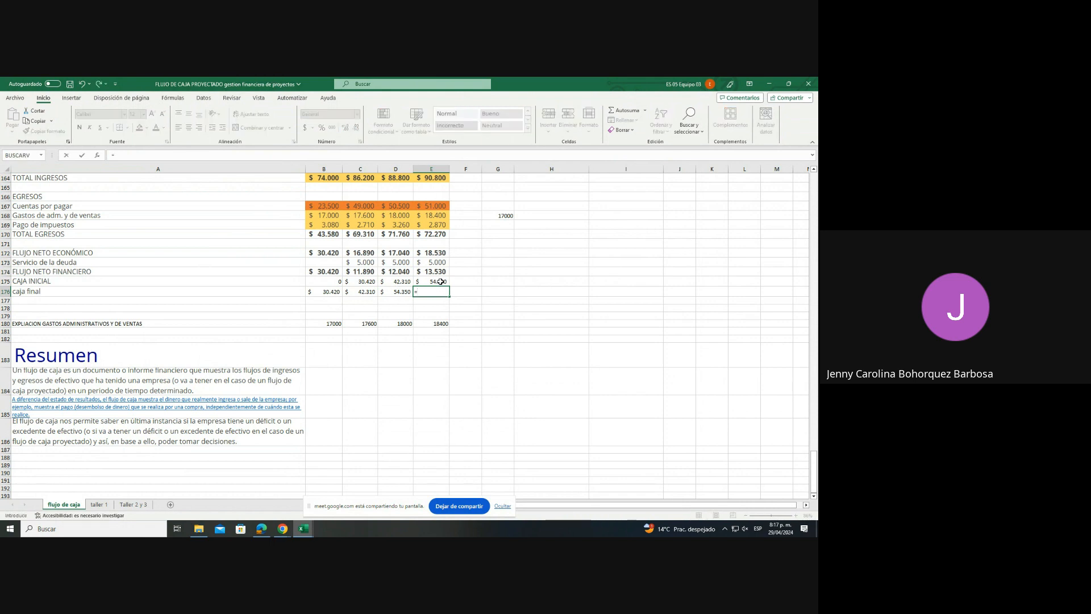
{"action": "key", "text": "Up"}
{"action": "key", "text": "Up"}
{"action": "type", "text": "+"}
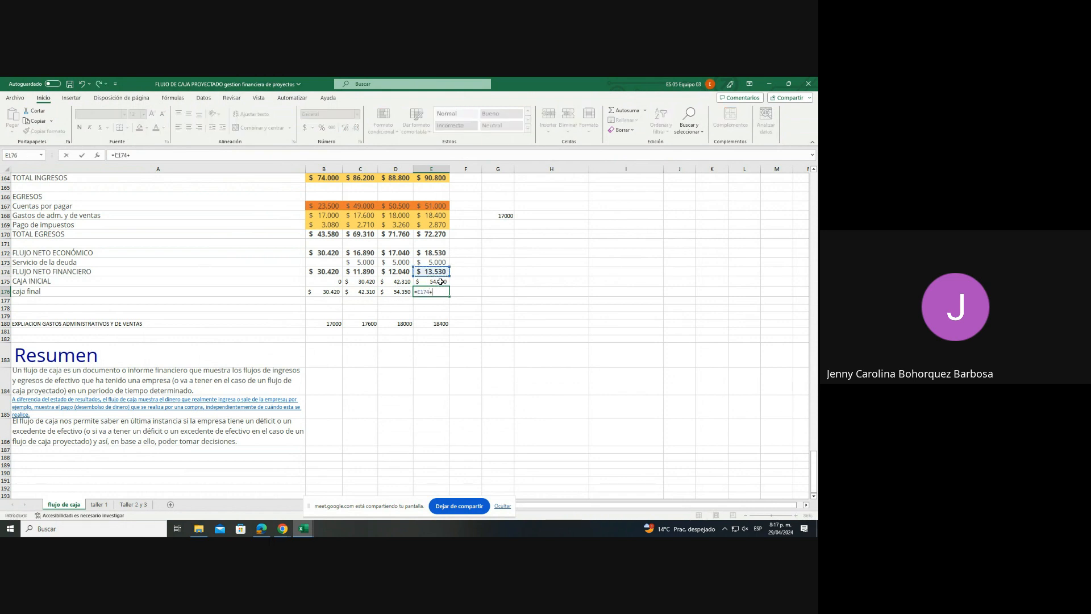
{"action": "key", "text": "Up"}
{"action": "key", "text": "Return"}
{"action": "key", "text": "Up"}
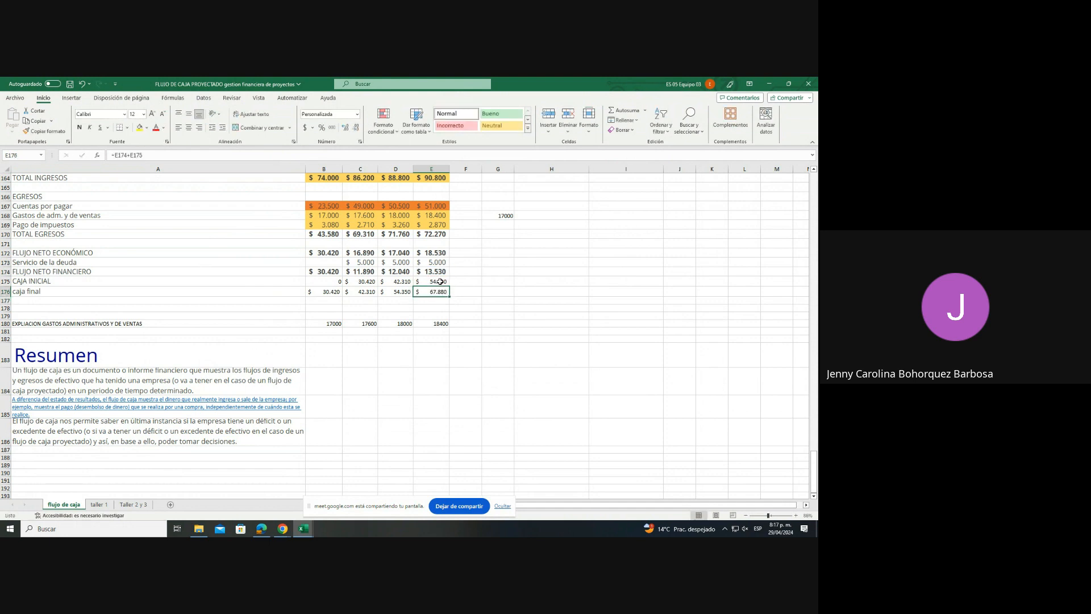
- Highlight the four monthly caja final amounts, B176:E176, with a yellow fill
{"action": "key", "text": "Left"}
{"action": "key", "text": "Left"}
{"action": "key", "text": "Left"}
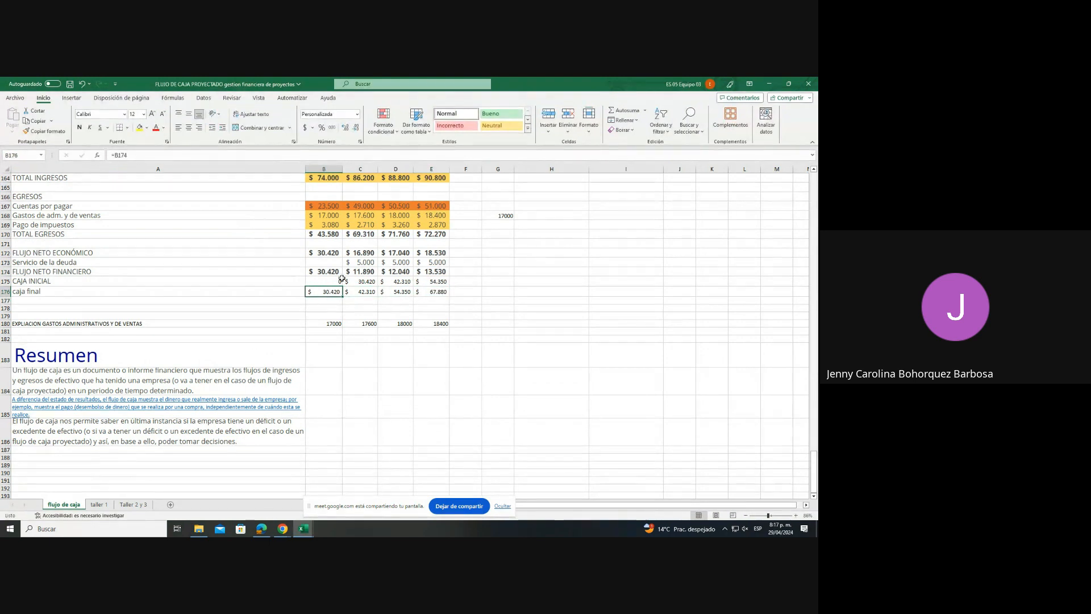
{"action": "left_click_drag", "start_coordinate": [338, 291], "coordinate": [450, 295]}
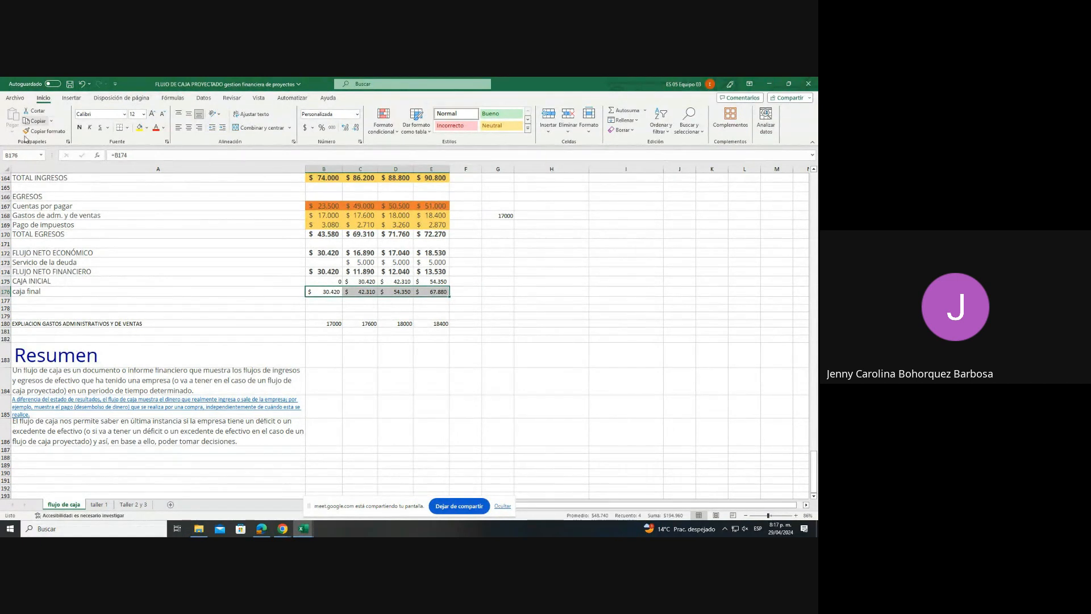
{"action": "left_click", "coordinate": [138, 132]}
{"action": "left_click", "coordinate": [475, 363]}
{"action": "left_click", "coordinate": [438, 293]}
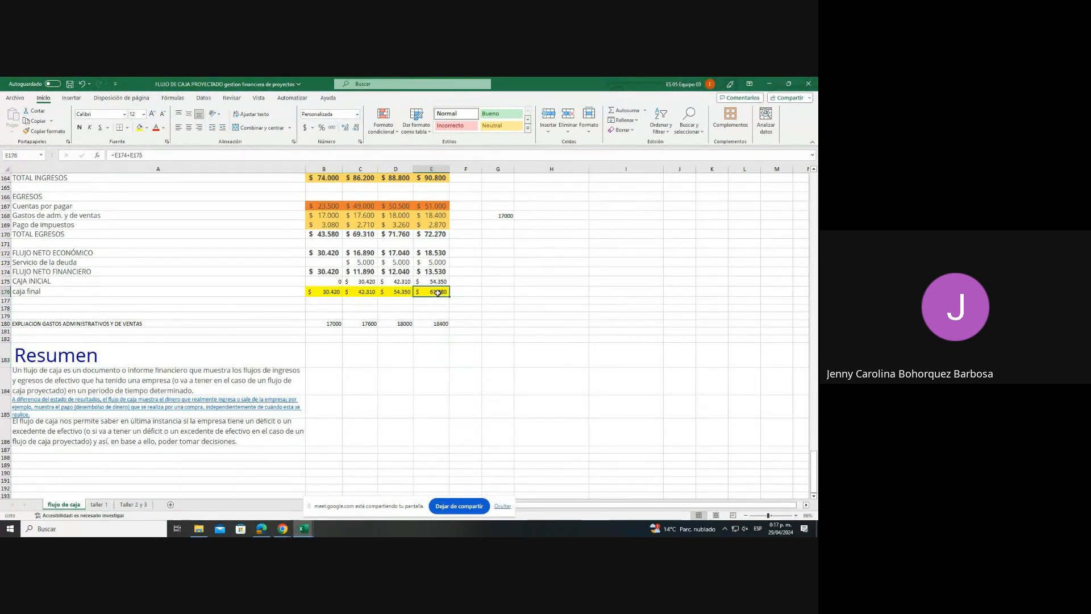
- Look over the Flujo de caja proyectado table, ending at Abril's caja final
{"action": "scroll", "coordinate": [438, 292], "scroll_direction": "up", "scroll_amount": 3}
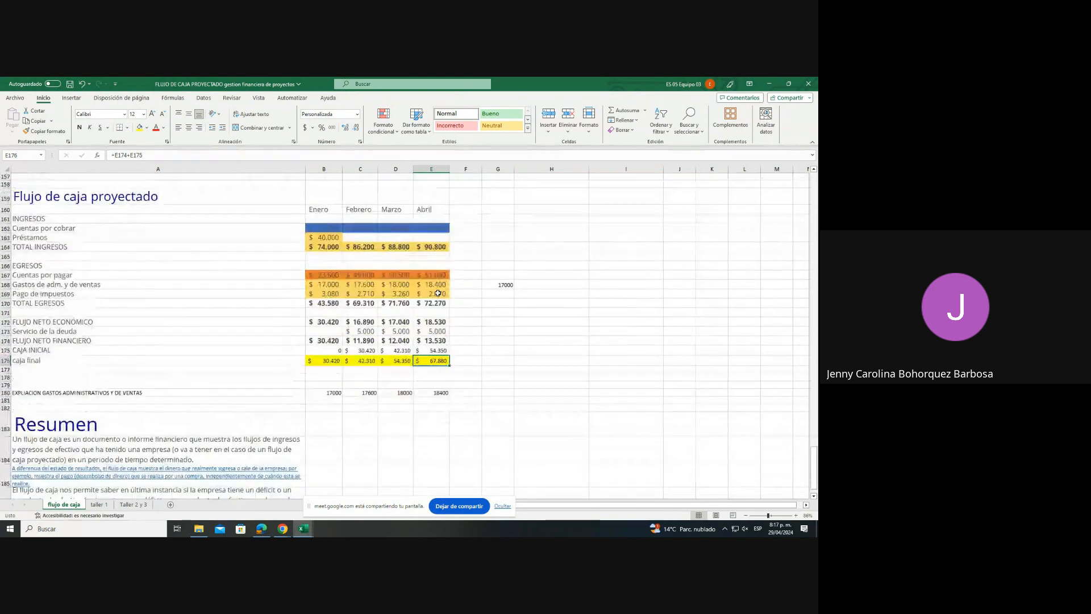
{"action": "scroll", "coordinate": [438, 293], "scroll_direction": "down", "scroll_amount": 2}
{"action": "left_click_drag", "start_coordinate": [471, 333], "coordinate": [471, 324]}
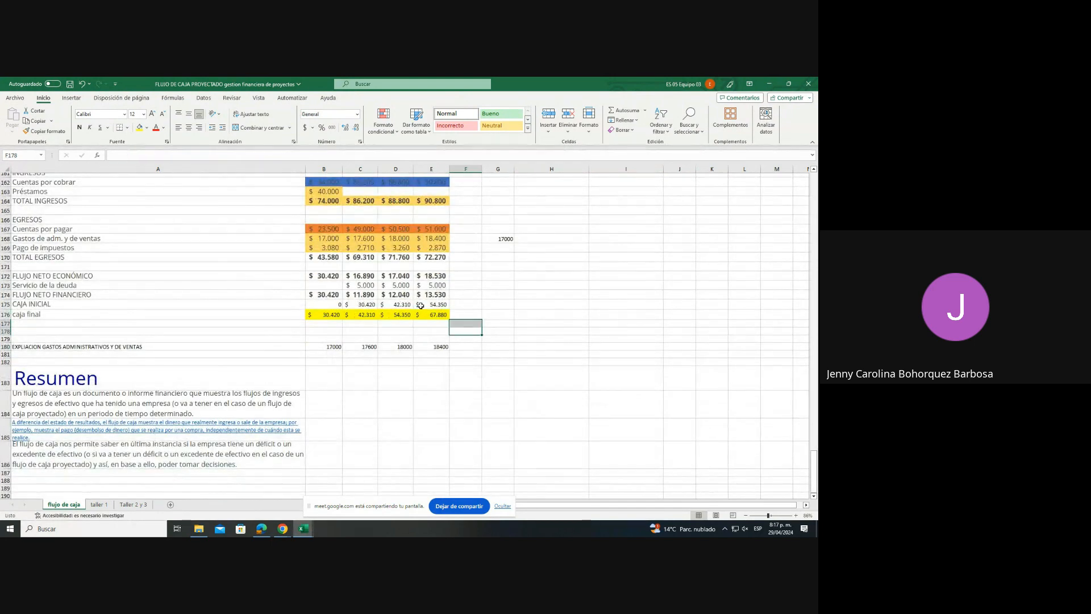
{"action": "left_click", "coordinate": [438, 314]}
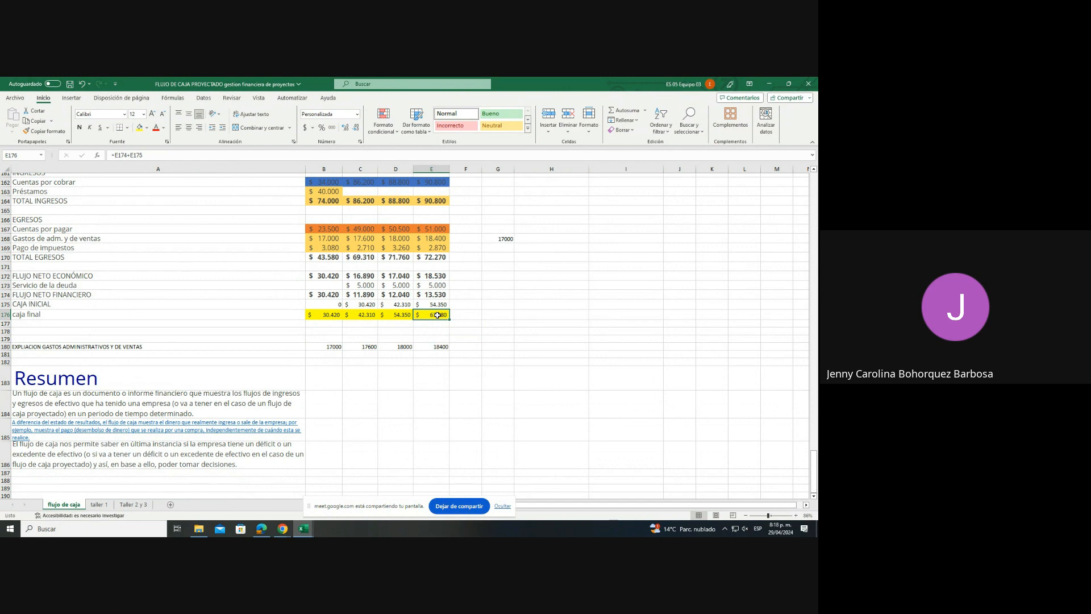
- Open the taller 1 sheet and read the exercise's sales and input purchase projections
{"action": "left_click", "coordinate": [99, 505]}
{"action": "left_click", "coordinate": [205, 259]}
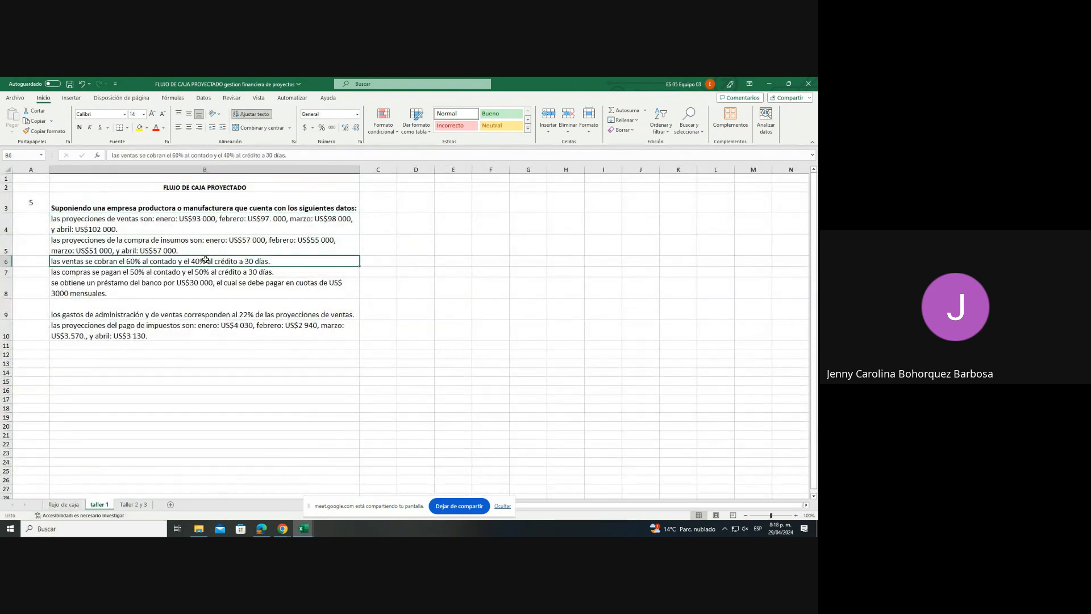
{"action": "key", "text": "Up"}
{"action": "key", "text": "Up"}
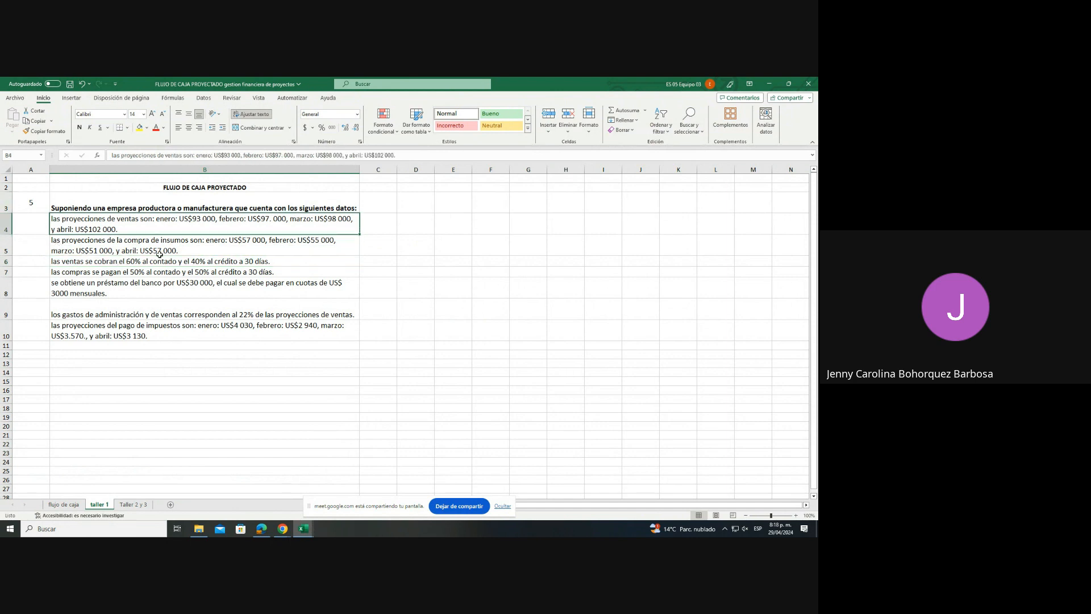
{"action": "left_click", "coordinate": [159, 254]}
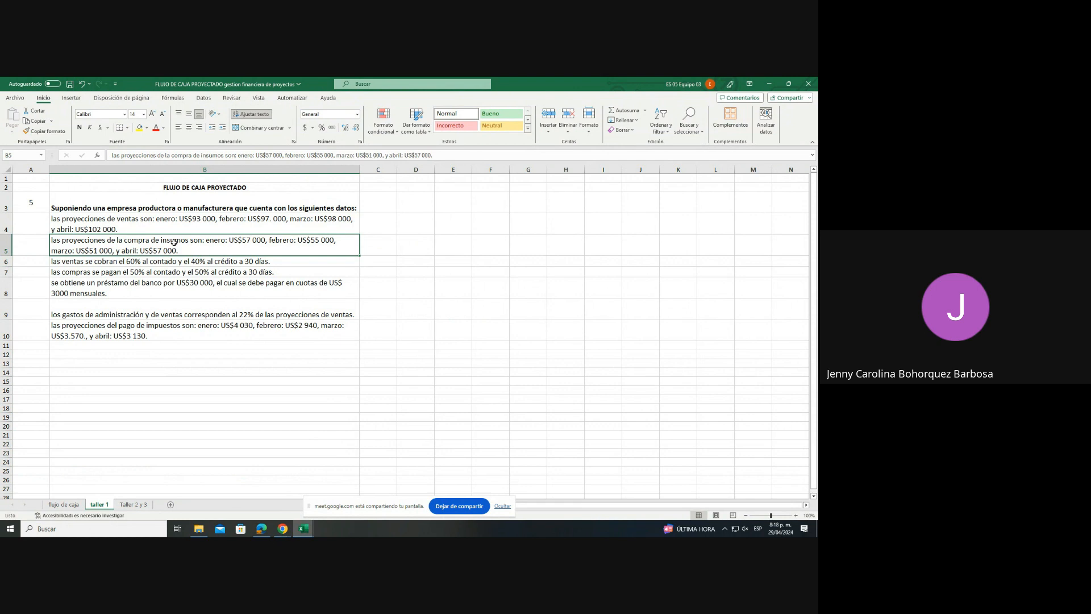
- Enter the item number 1 in cell A13, below the taller 1 exercise data
{"action": "key", "text": "Down"}
{"action": "key", "text": "Down"}
{"action": "key", "text": "Down"}
{"action": "key", "text": "Down"}
{"action": "key", "text": "Down"}
{"action": "key", "text": "Down"}
{"action": "key", "text": "Down"}
{"action": "key", "text": "Down"}
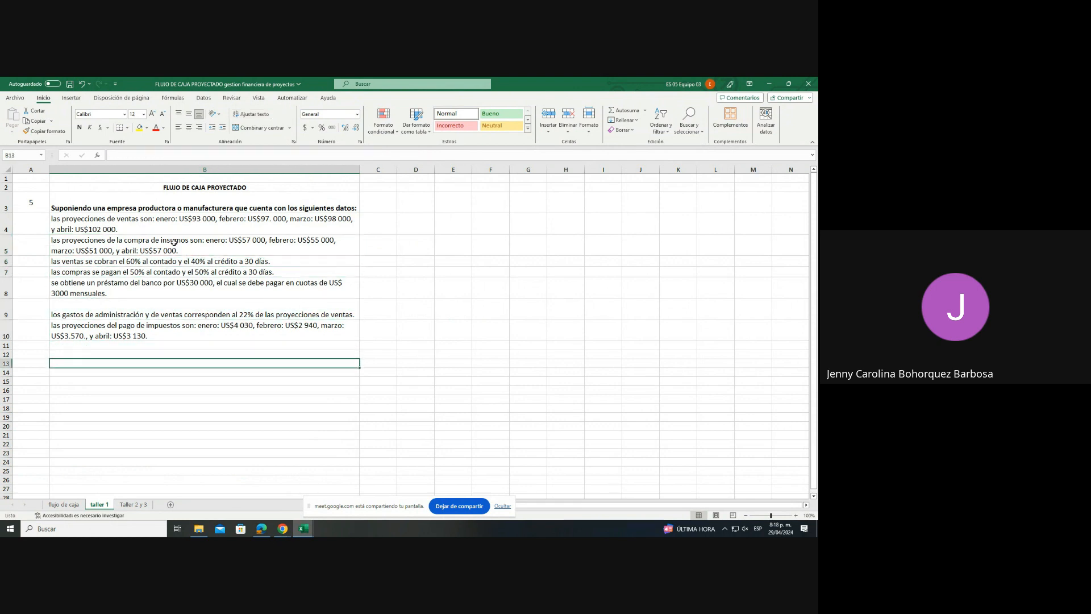
{"action": "key", "text": "Left"}
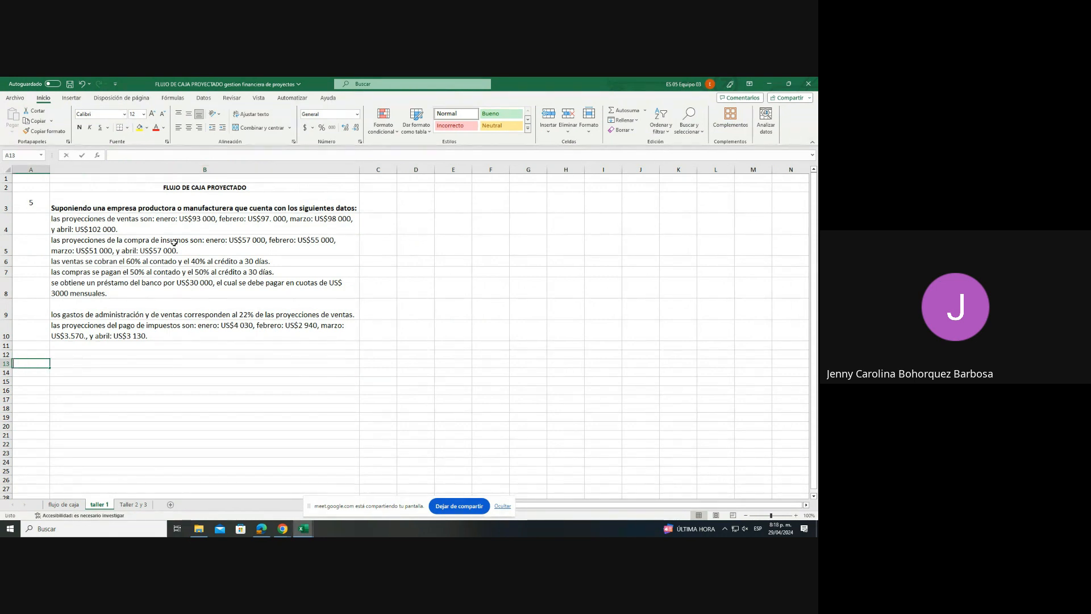
{"action": "type", "text": "1"}
{"action": "key", "text": "Right"}
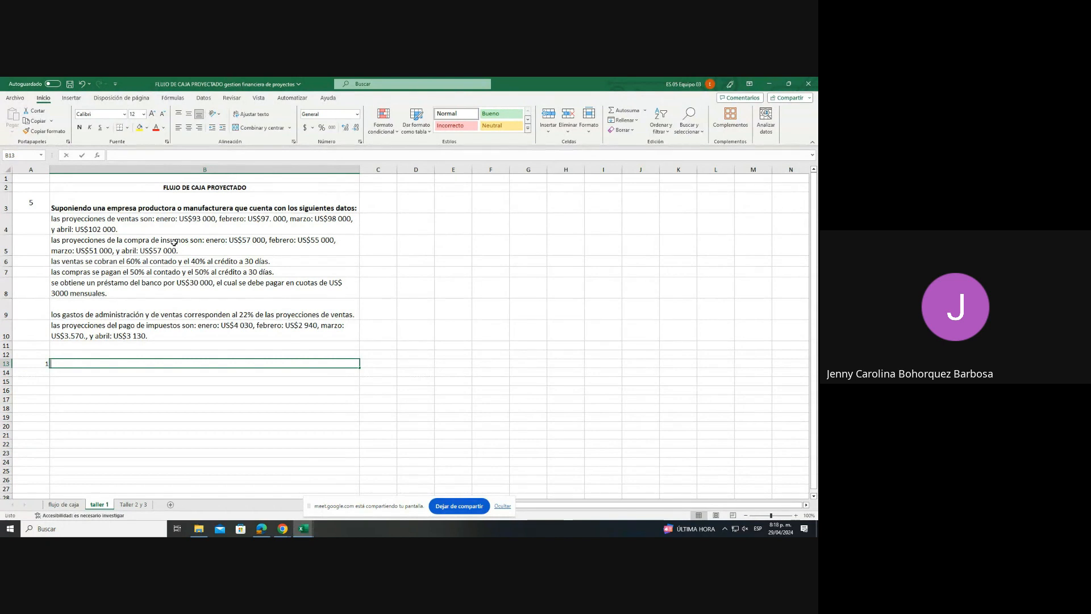
- Label item 1 in cell B13 as presupuesto cuentas por cobrar
{"action": "type", "text": "prsupuest"}
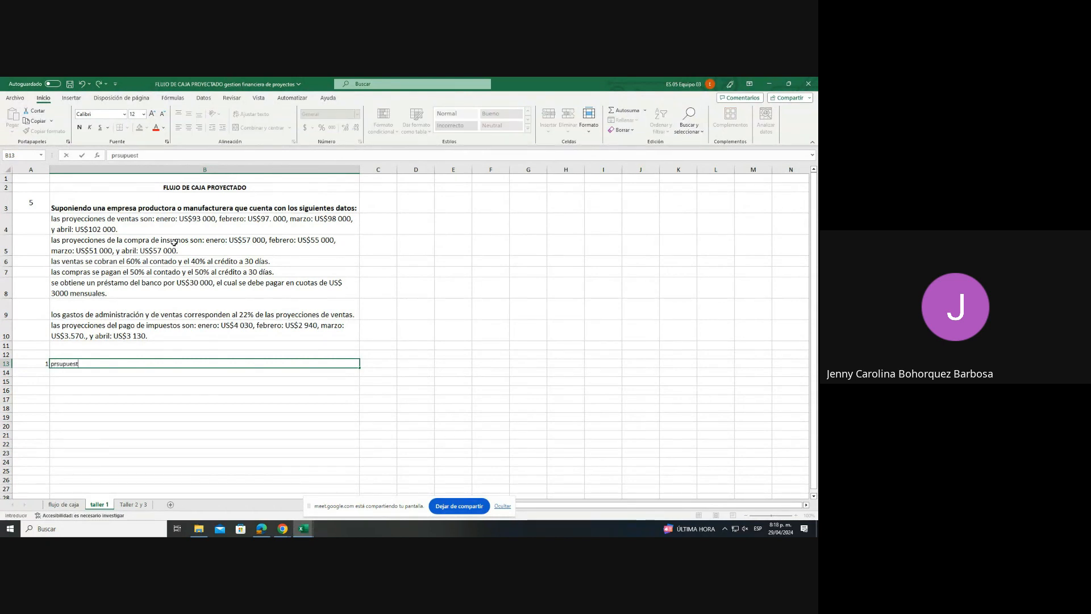
{"action": "key", "text": "BackSpace"}
{"action": "key", "text": "BackSpace"}
{"action": "key", "text": "BackSpace"}
{"action": "key", "text": "BackSpace"}
{"action": "key", "text": "BackSpace"}
{"action": "key", "text": "BackSpace"}
{"action": "key", "text": "BackSpace"}
{"action": "type", "text": "resupuesto cuentas por b"}
{"action": "key", "text": "BackSpace"}
{"action": "type", "text": "cobrar"}
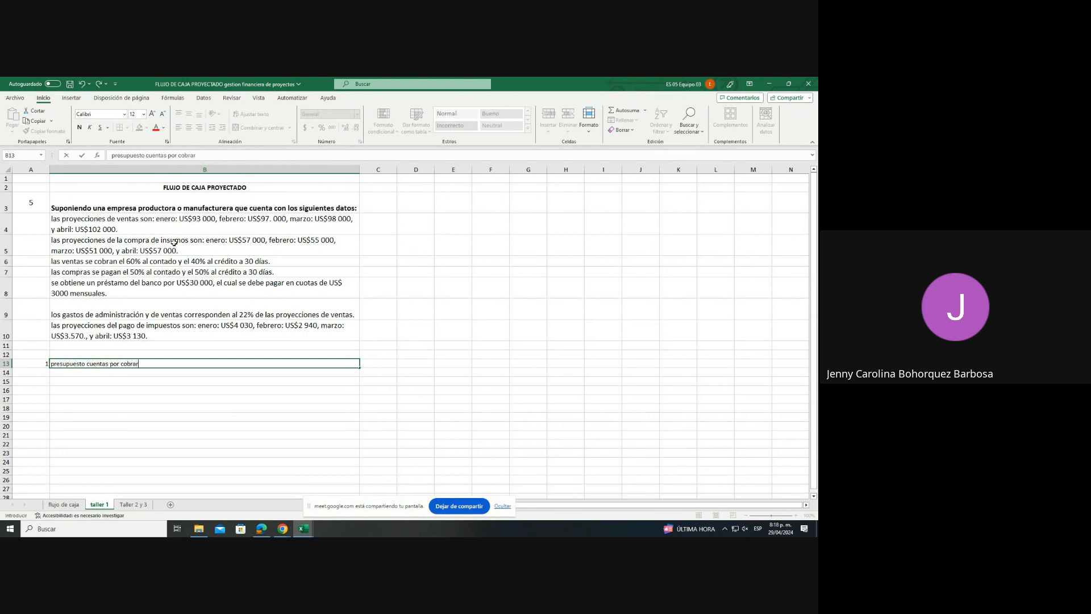
{"action": "key", "text": "Return"}
{"action": "key", "text": "Left"}
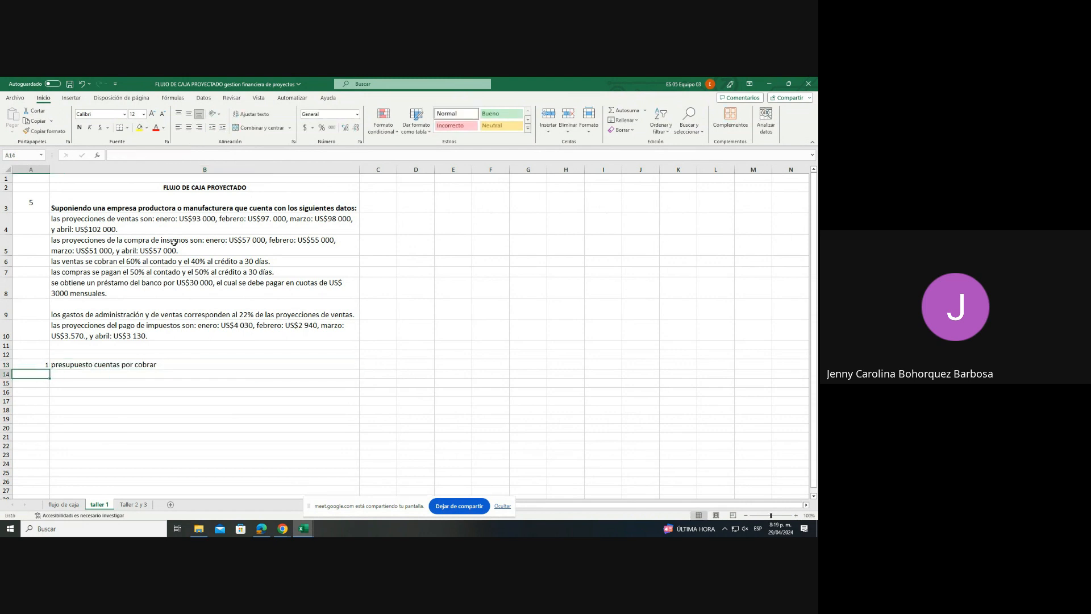
- Add item 2 in row 14 with the label presupuesto cuentas por pagar
{"action": "type", "text": "2"}
{"action": "key", "text": "Right"}
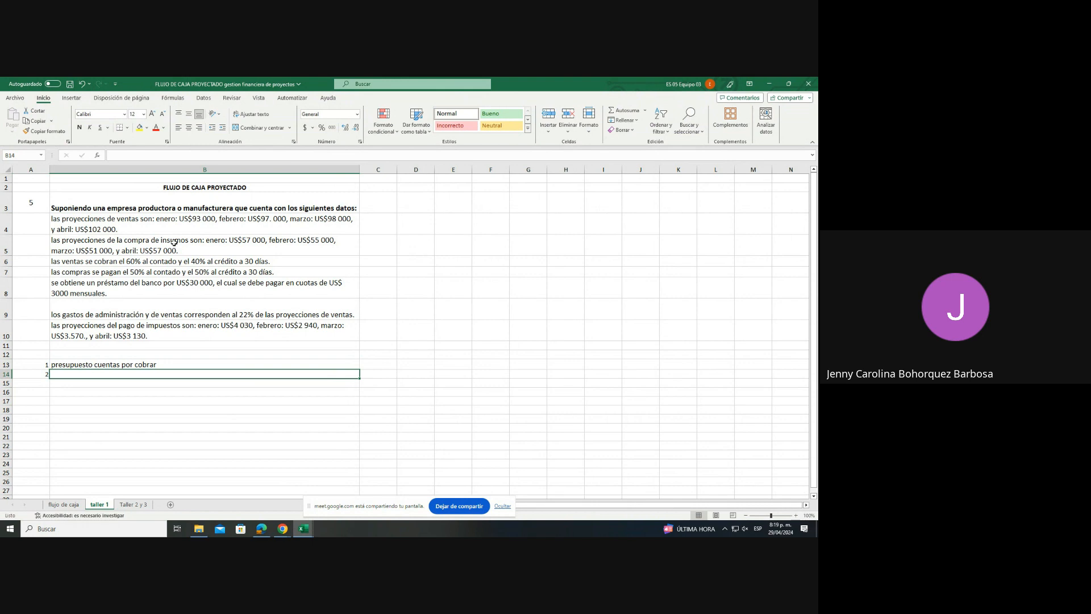
{"action": "type", "text": "pre"}
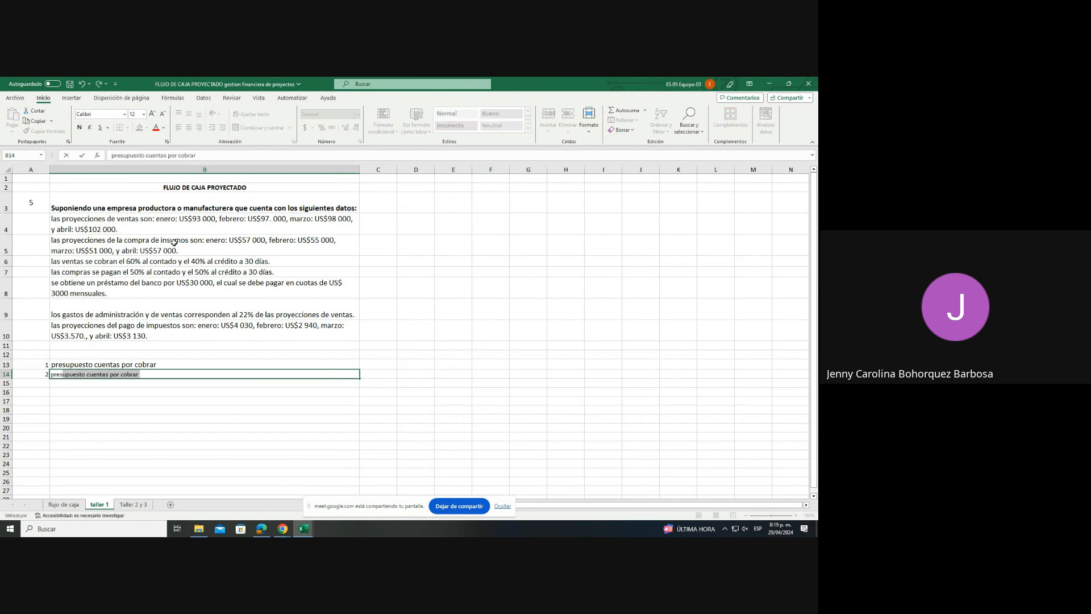
{"action": "type", "text": "supuesto cuen"}
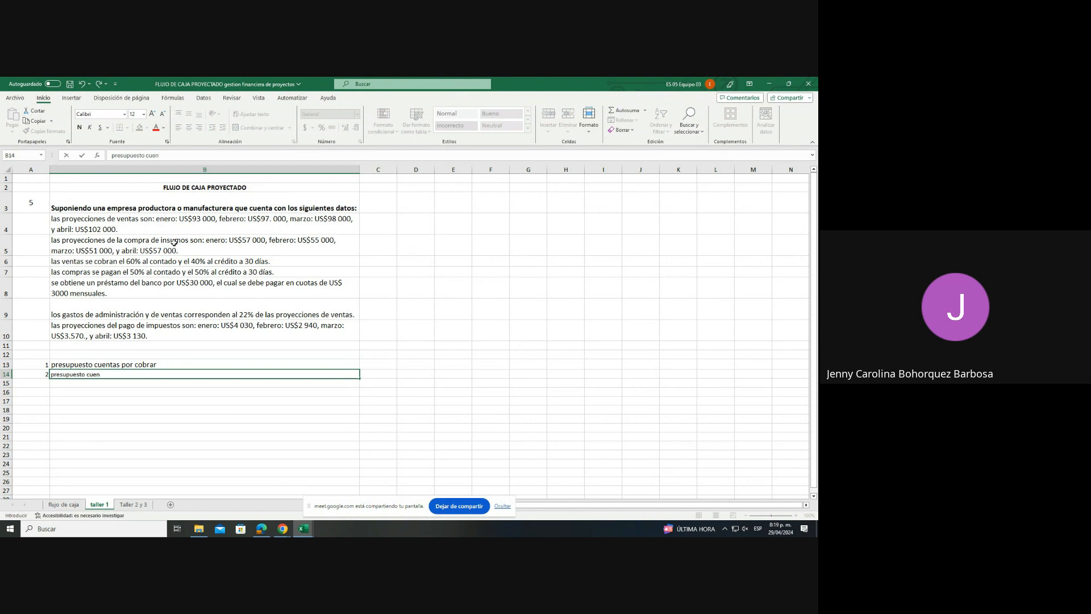
{"action": "type", "text": "astas por pagar"}
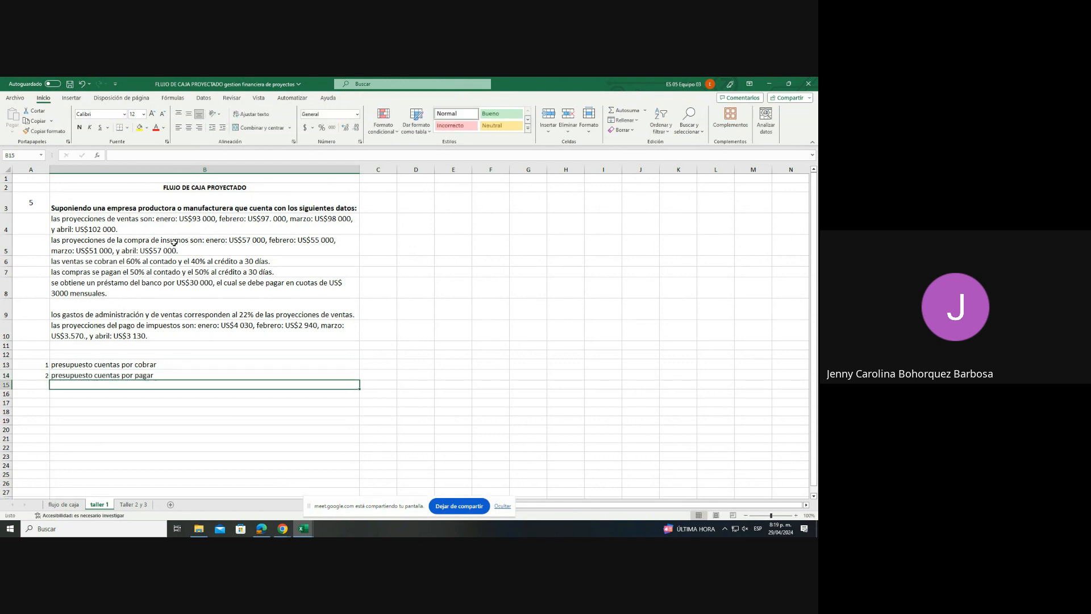
{"action": "key", "text": "Return"}
- Add item 3 in row 15 with the label presupuesto de gastos administrativos y ventas
{"action": "type", "text": "3"}
{"action": "key", "text": "Tab"}
{"action": "type", "text": "pres"}
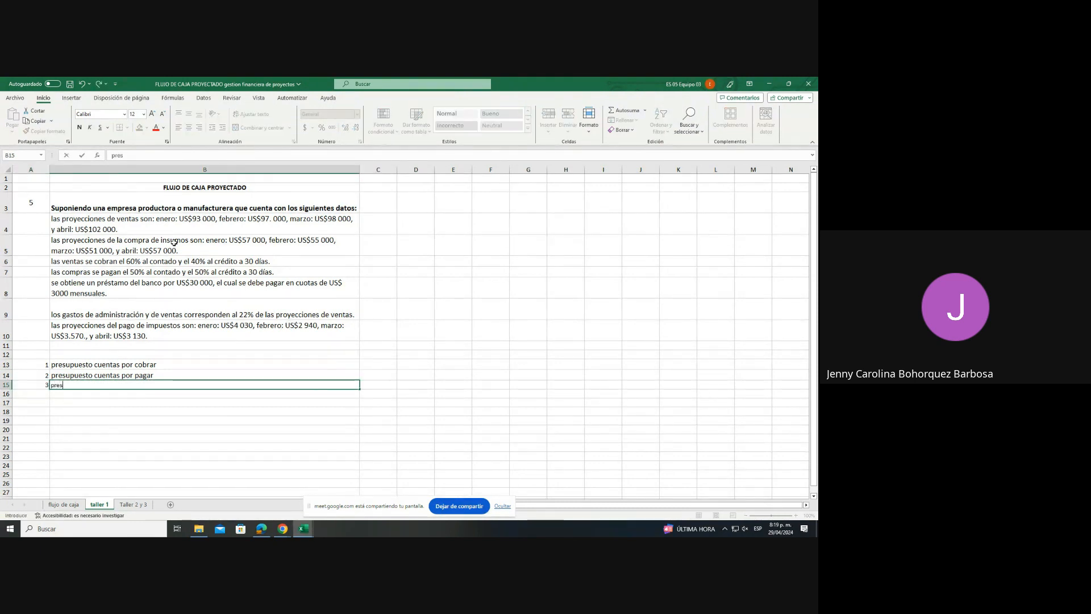
{"action": "type", "text": "upuesto de "}
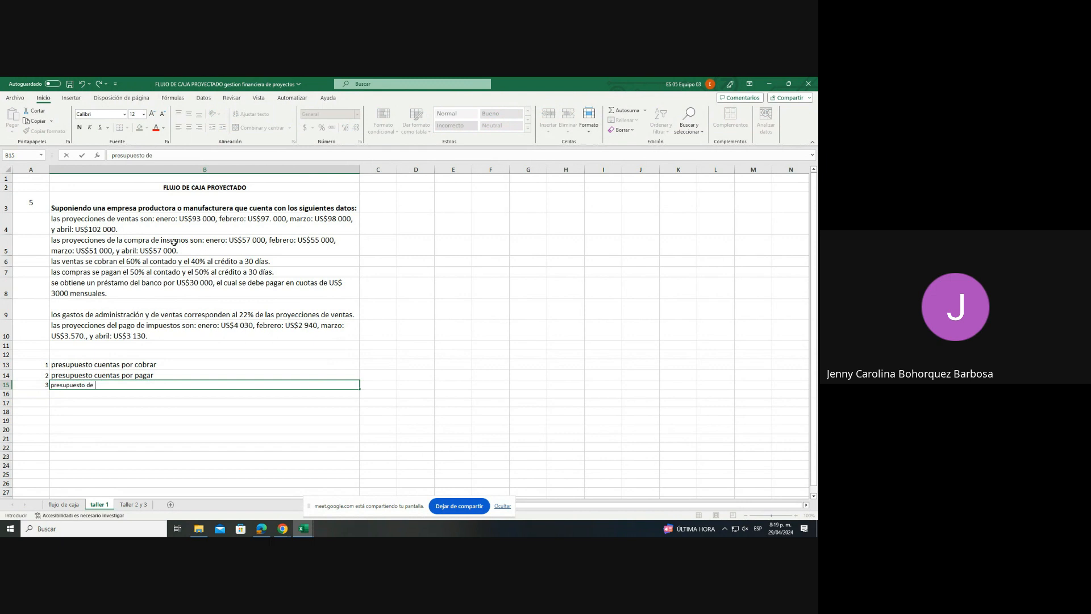
{"action": "type", "text": "gastos administrativos"}
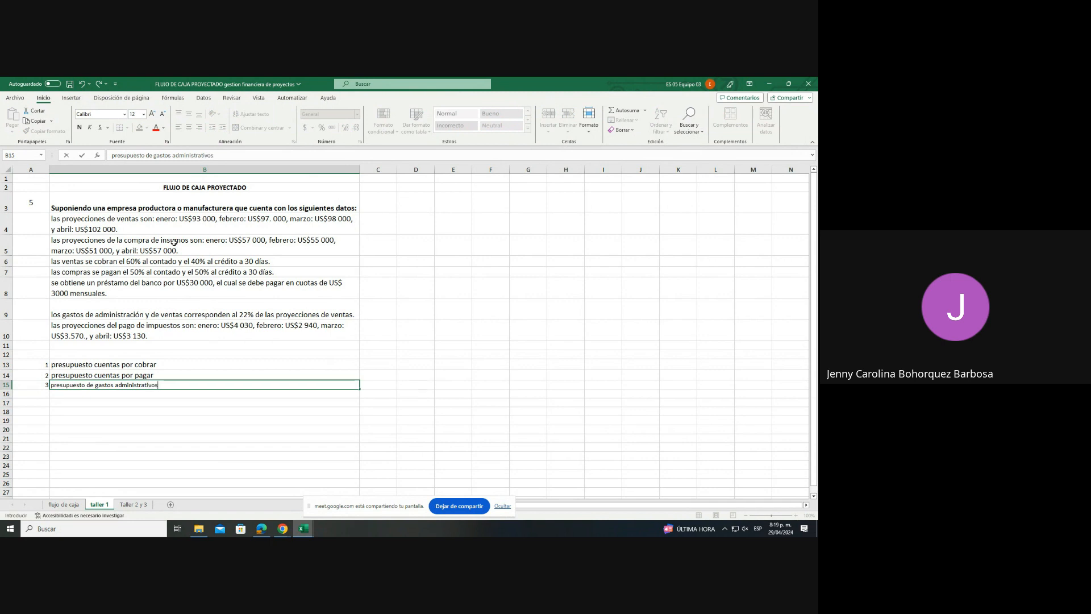
{"action": "type", "text": " y ventas"}
{"action": "key", "text": "Return"}
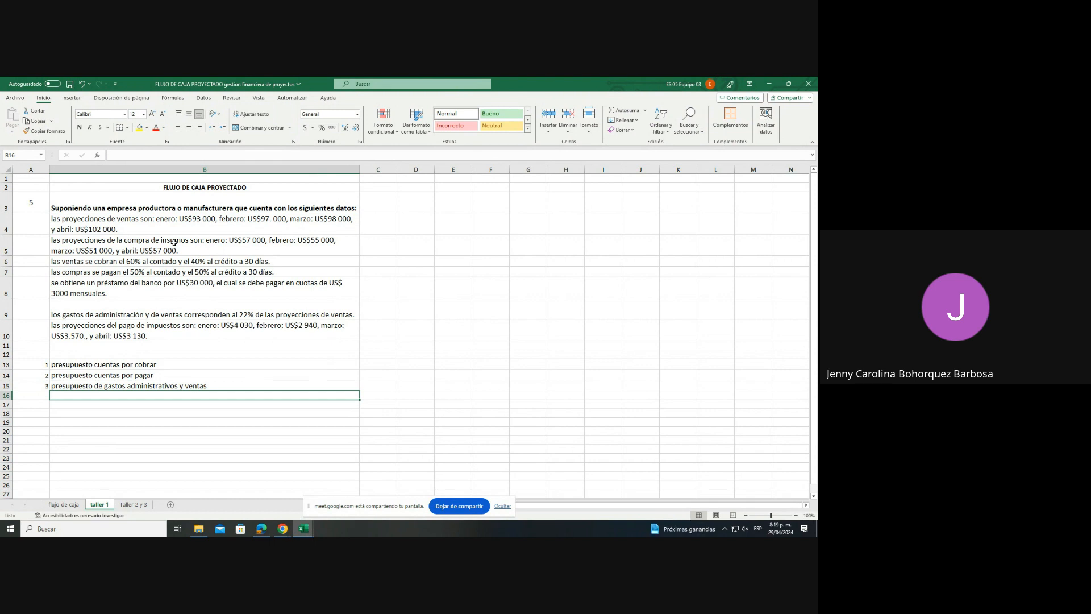
- Add item 4 in row 16 with the text "se arma flujo de caja y debe estar conectado por formulas"
{"action": "key", "text": "Left"}
{"action": "type", "text": "4"}
{"action": "key", "text": "Right"}
{"action": "type", "text": "se ar"}
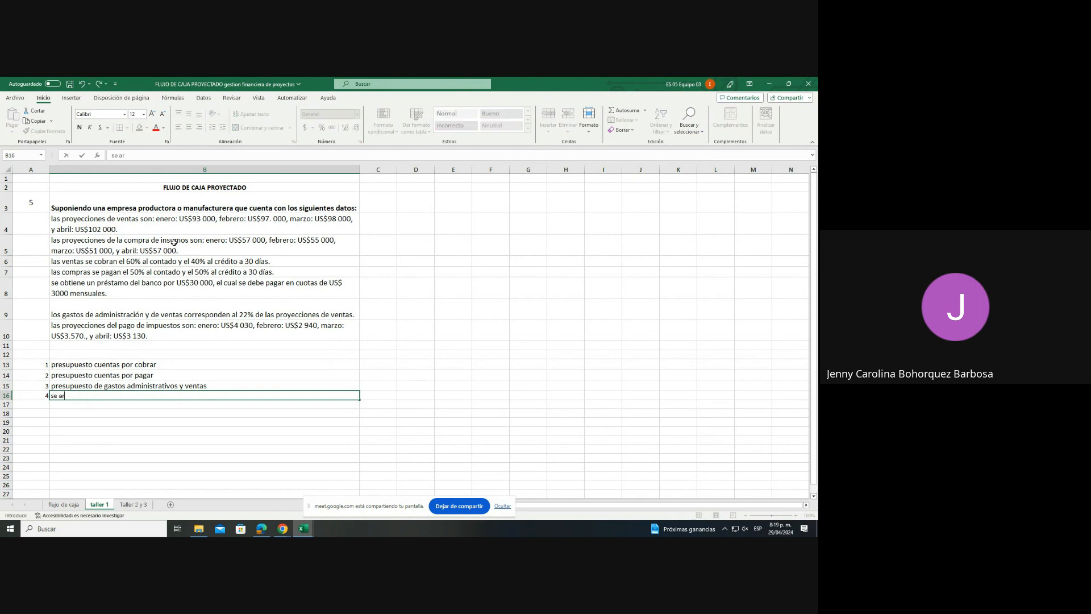
{"action": "type", "text": "ma de"}
{"action": "key", "text": "BackSpace"}
{"action": "key", "text": "BackSpace"}
{"action": "type", "text": "flujo de cakjk"}
{"action": "key", "text": "BackSpace"}
{"action": "key", "text": "BackSpace"}
{"action": "key", "text": "BackSpace"}
{"action": "type", "text": "ja y debe estar "}
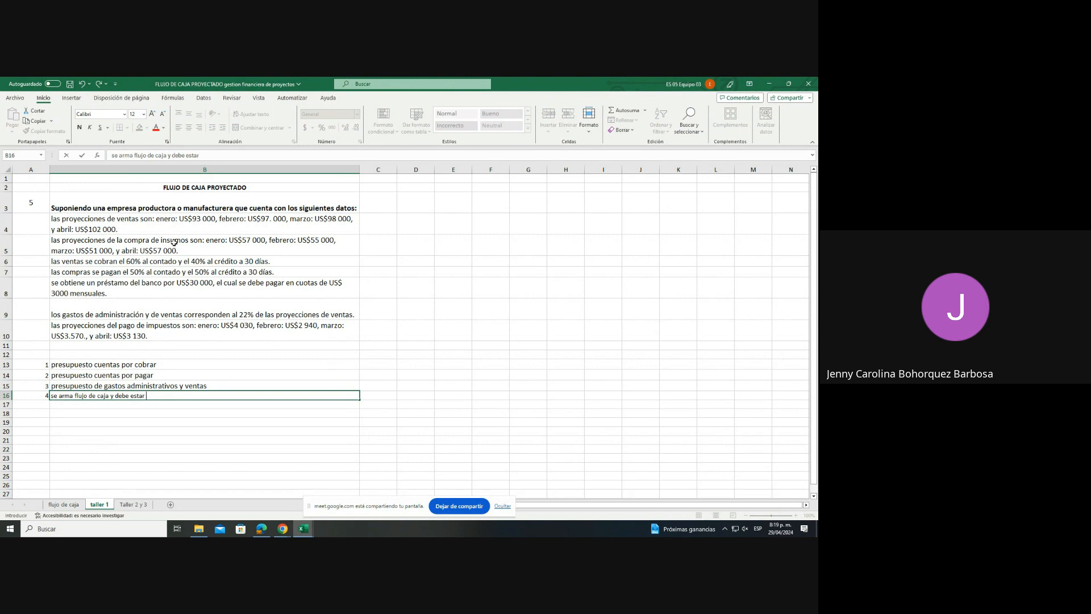
{"action": "type", "text": "conectado por formulas"}
{"action": "key", "text": "Return"}
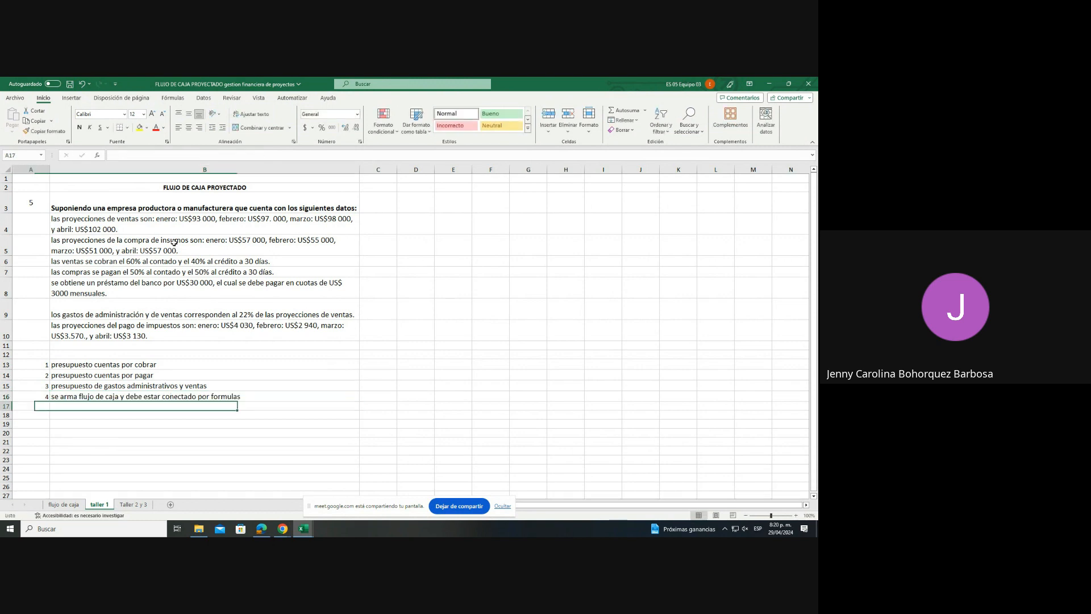
- Number row 17 as item 5 and begin its text with "flujo caja debe llevar los ingresos, egresos, flujo"
{"action": "type", "text": "5"}
{"action": "key", "text": "Tab"}
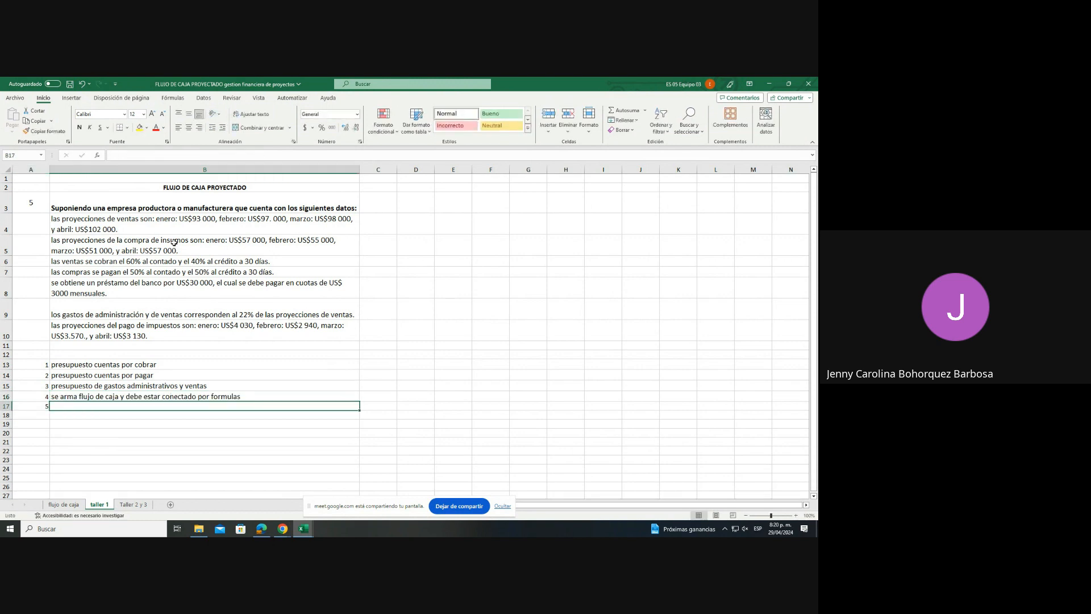
{"action": "type", "text": "flu"}
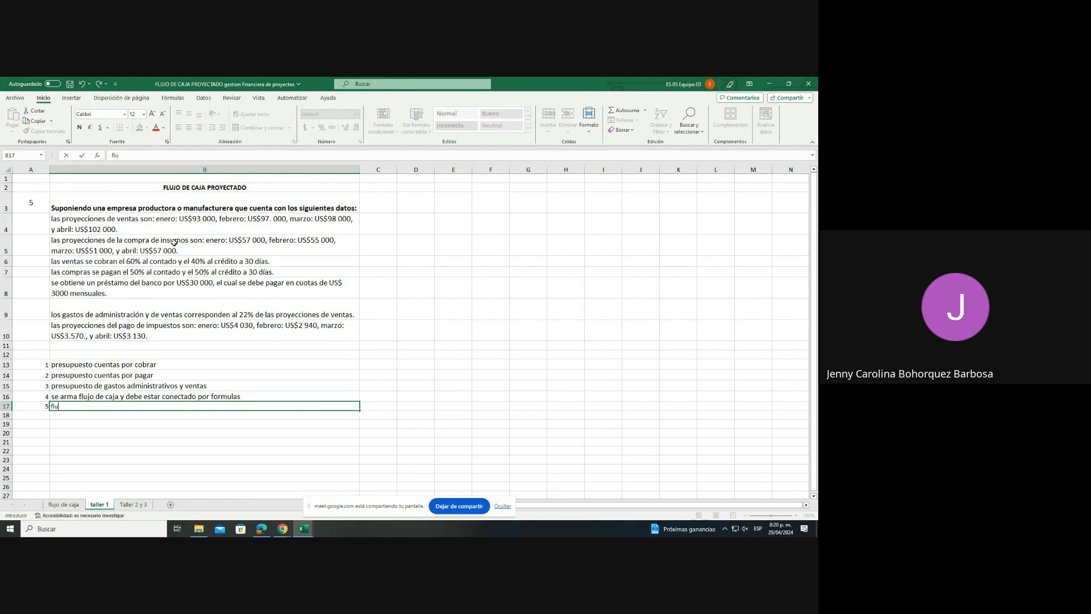
{"action": "type", "text": "jo caja debe lle"}
{"action": "type", "text": "var los"}
{"action": "type", "text": " ingess"}
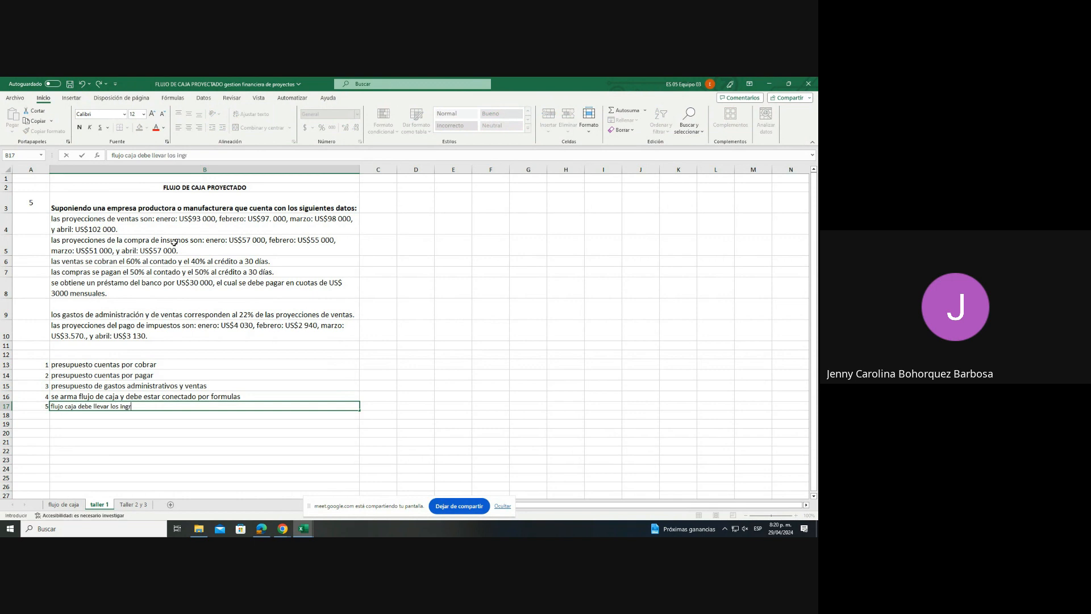
{"action": "key", "text": "BackSpace"}
{"action": "key", "text": "BackSpace"}
{"action": "type", "text": "esos"}
{"action": "type", "text": ", egres"}
{"action": "type", "text": "oi"}
{"action": "type", "text": "s"}
{"action": "type", "text": ","}
{"action": "type", "text": " f"}
{"action": "type", "text": "lujo"}
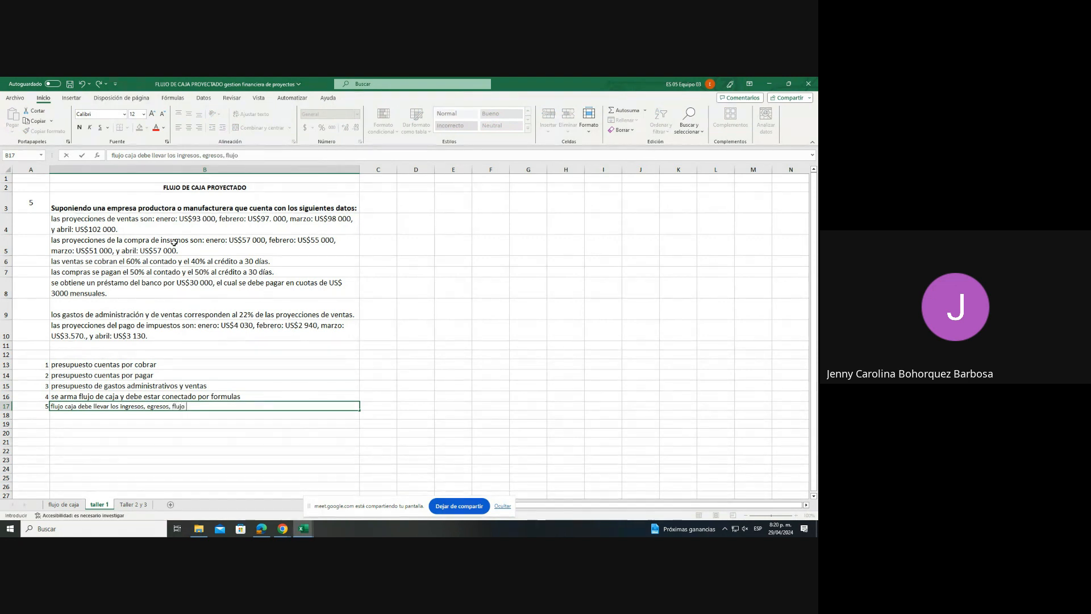
- Complete the item 5 text with "neto economico. Servicio de la deuda o cuota prestamo. Saldo inicial y final de caja"
{"action": "type", "text": " neto econ[omico"}
{"action": "key", "text": "BackSpace"}
{"action": "key", "text": "BackSpace"}
{"action": "key", "text": "BackSpace"}
{"action": "key", "text": "BackSpace"}
{"action": "key", "text": "BackSpace"}
{"action": "key", "text": "BackSpace"}
{"action": "type", "text": "omico. servicio "}
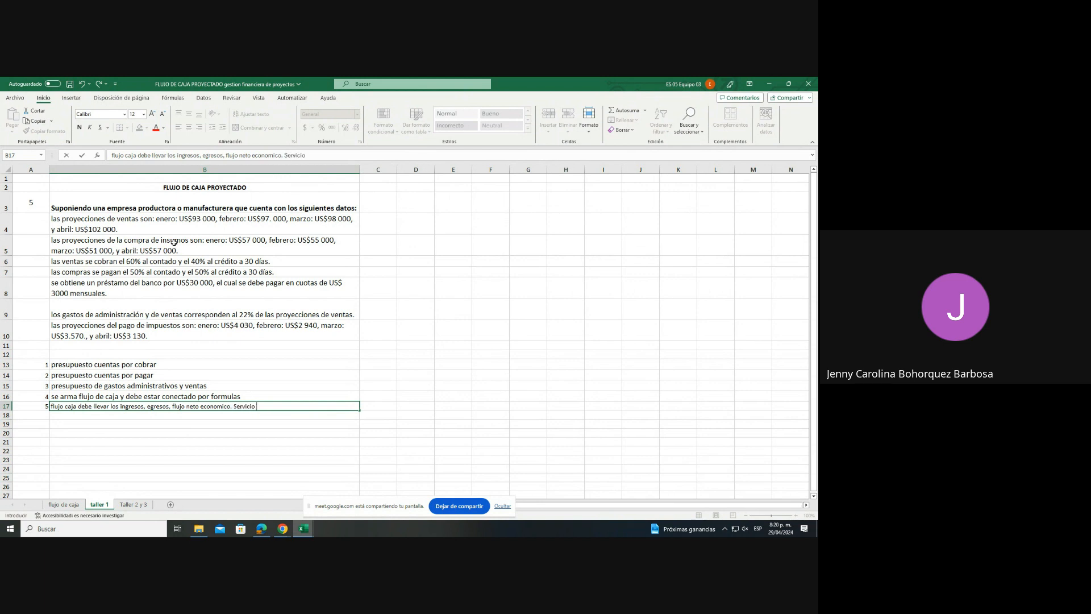
{"action": "type", "text": "de la deuda o cuota pres"}
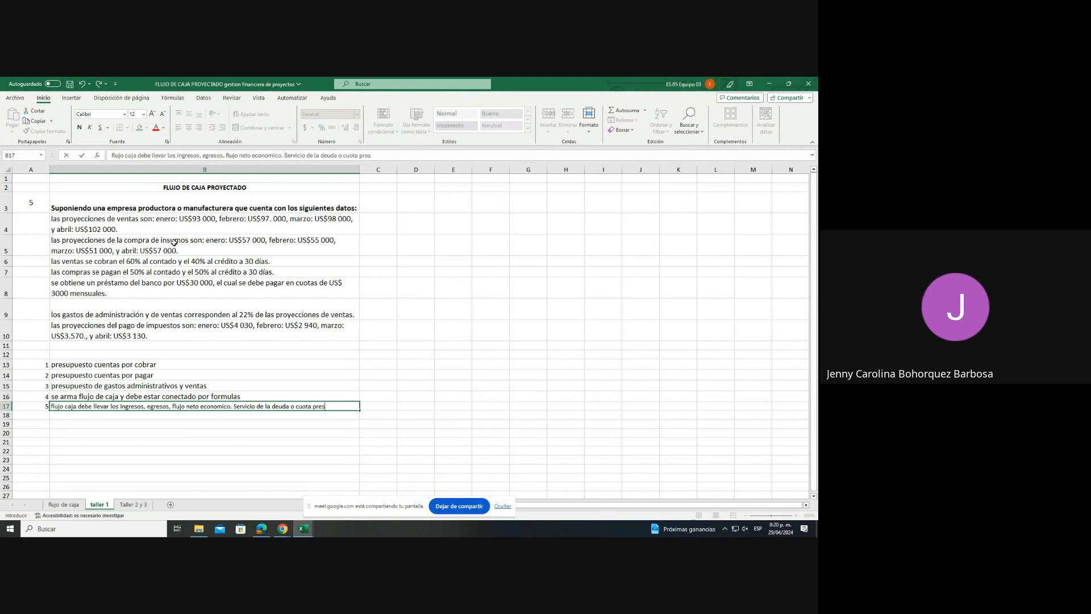
{"action": "type", "text": "tamo. saldo inicial y finak"}
{"action": "key", "text": "BackSpace"}
{"action": "type", "text": "l de caja"}
{"action": "key", "text": "Return"}
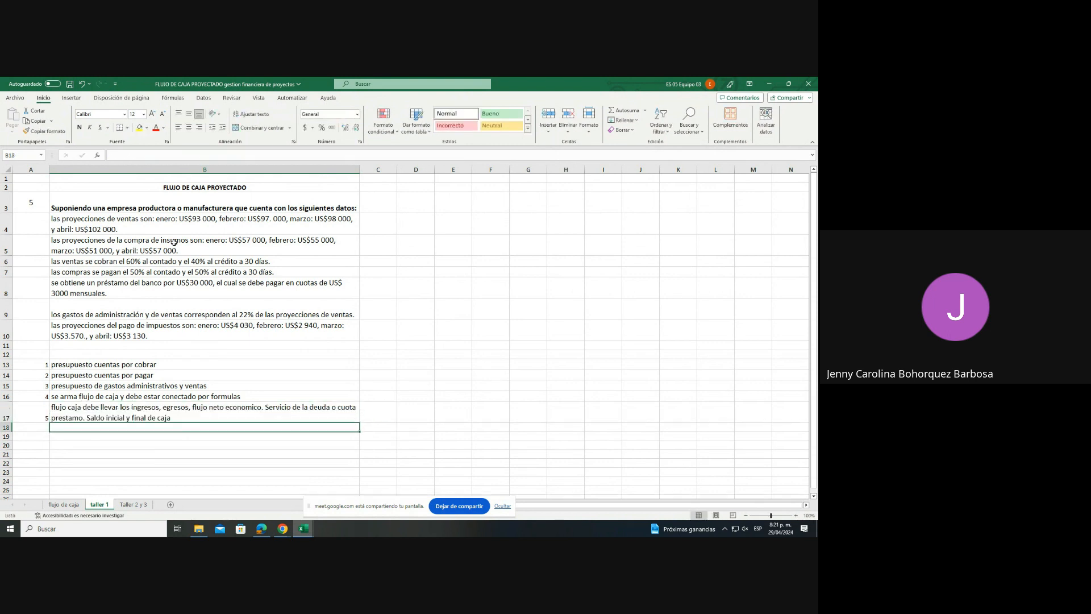
- Add item 6 in row 18 with the text "comentario sobre el flujo de caja"
{"action": "key", "text": "Left"}
{"action": "type", "text": "6"}
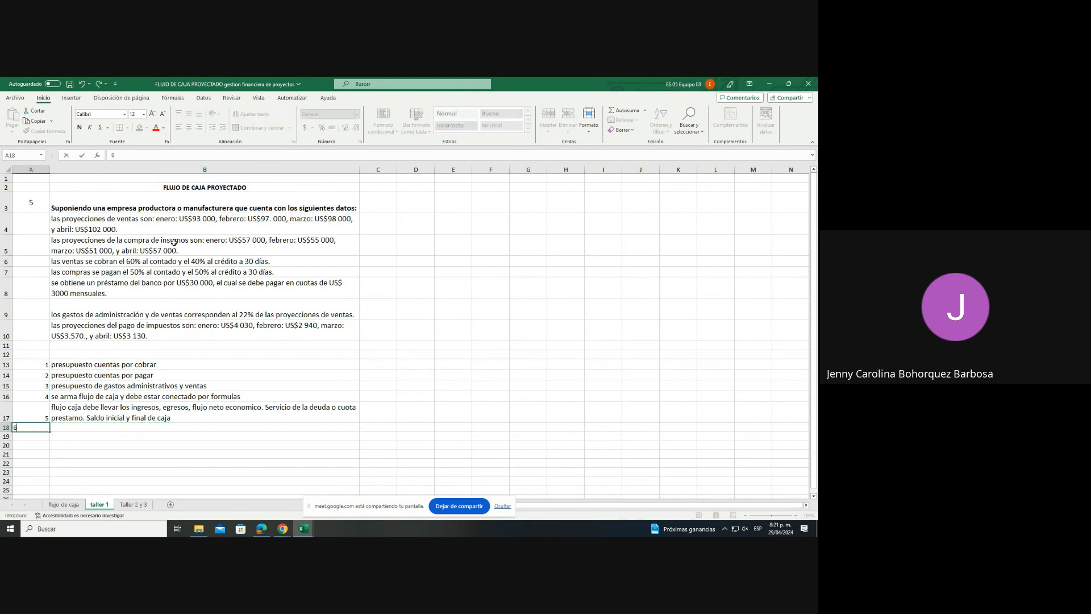
{"action": "key", "text": "Tab"}
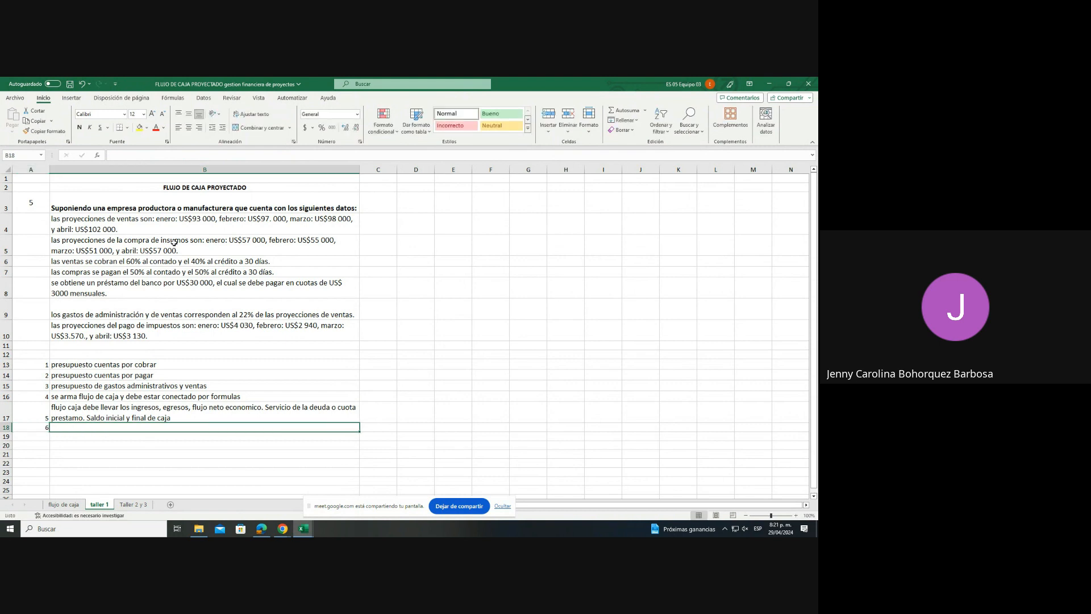
{"action": "type", "text": "comey"}
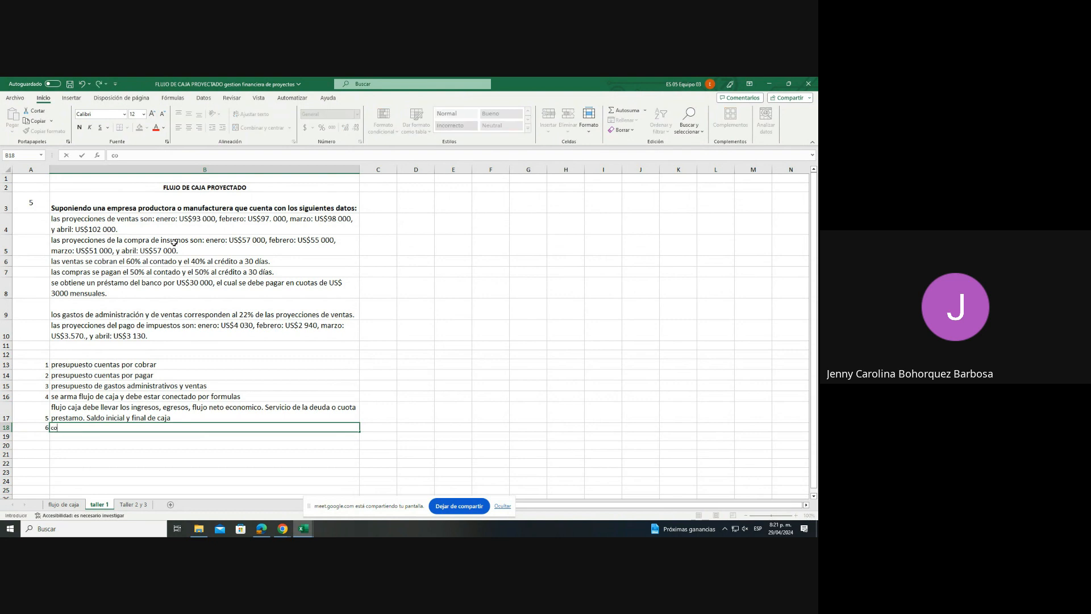
{"action": "key", "text": "BackSpace"}
{"action": "key", "text": "BackSpace"}
{"action": "type", "text": "entario sobre el flujo de caja"}
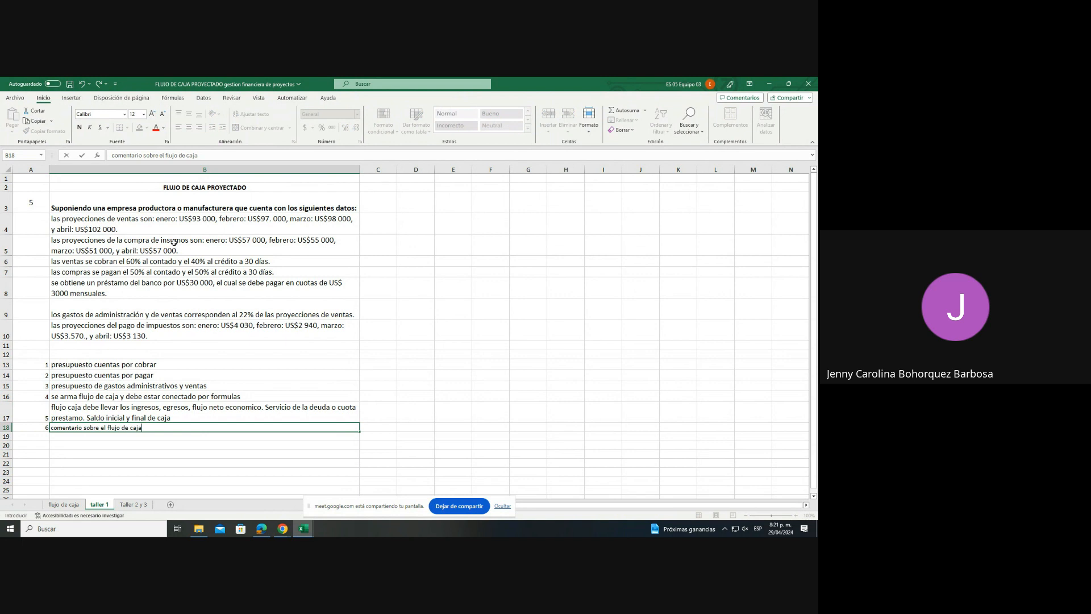
{"action": "key", "text": "Return"}
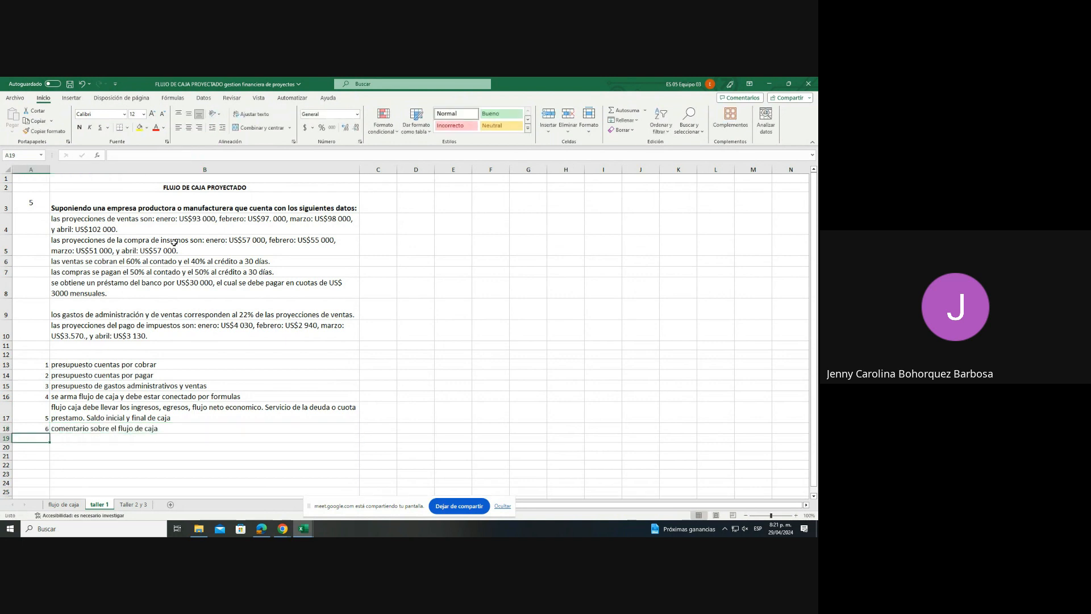
{"action": "key", "text": "Right"}
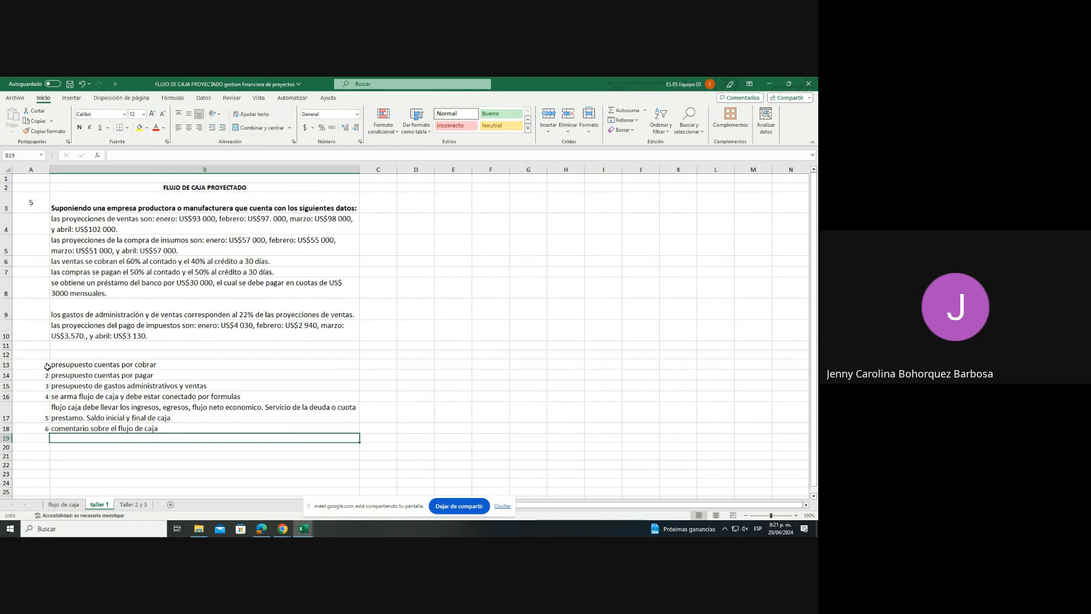
- Copy the numbered list in A13:B19 and paste it at A76 of the Taller 2 y 3 sheet, below exercise 3
{"action": "left_click_drag", "start_coordinate": [45, 367], "coordinate": [159, 428]}
{"action": "right_click", "coordinate": [159, 428]}
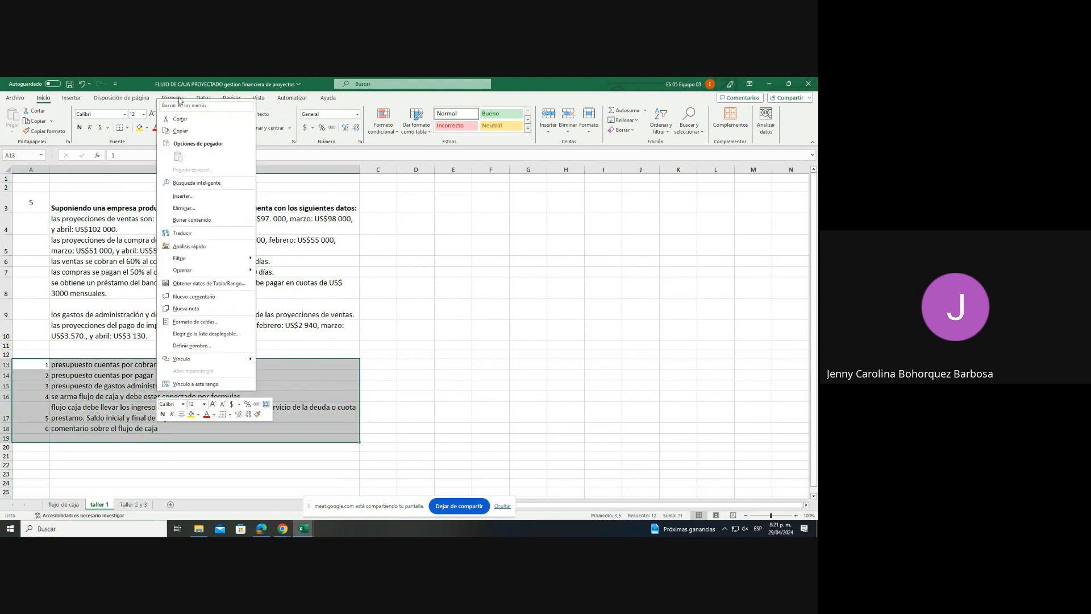
{"action": "left_click", "coordinate": [182, 127]}
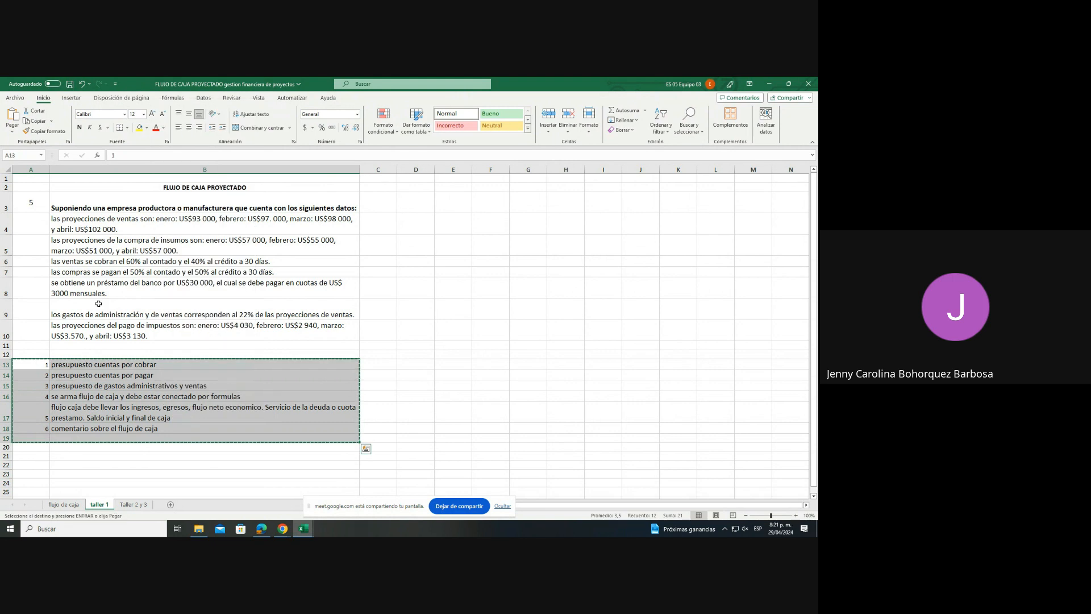
{"action": "left_click", "coordinate": [132, 504]}
{"action": "scroll", "coordinate": [86, 436], "scroll_direction": "down", "scroll_amount": 12}
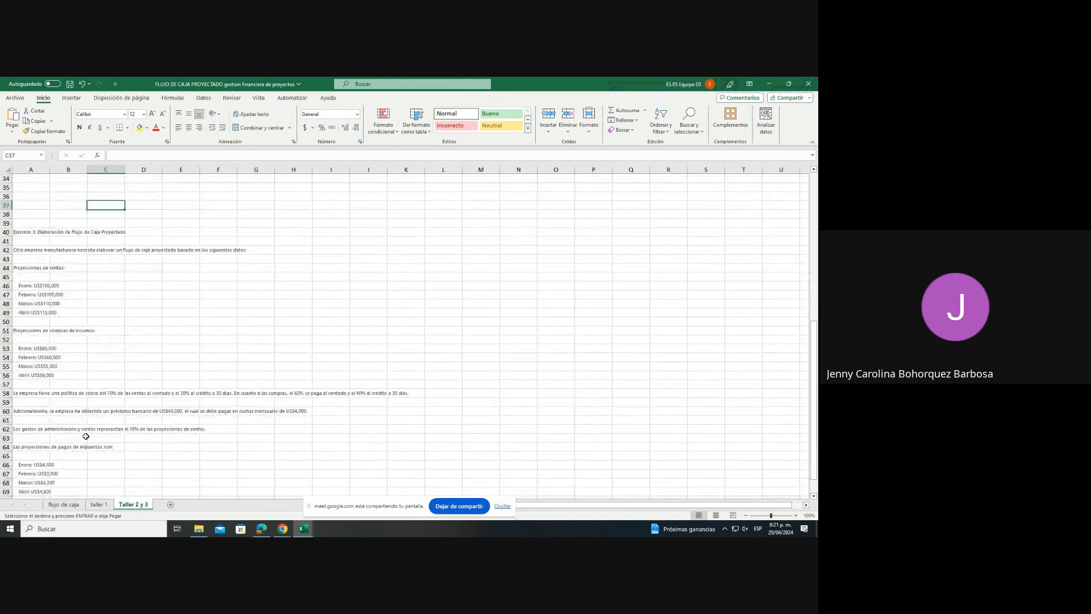
{"action": "left_click", "coordinate": [33, 367]}
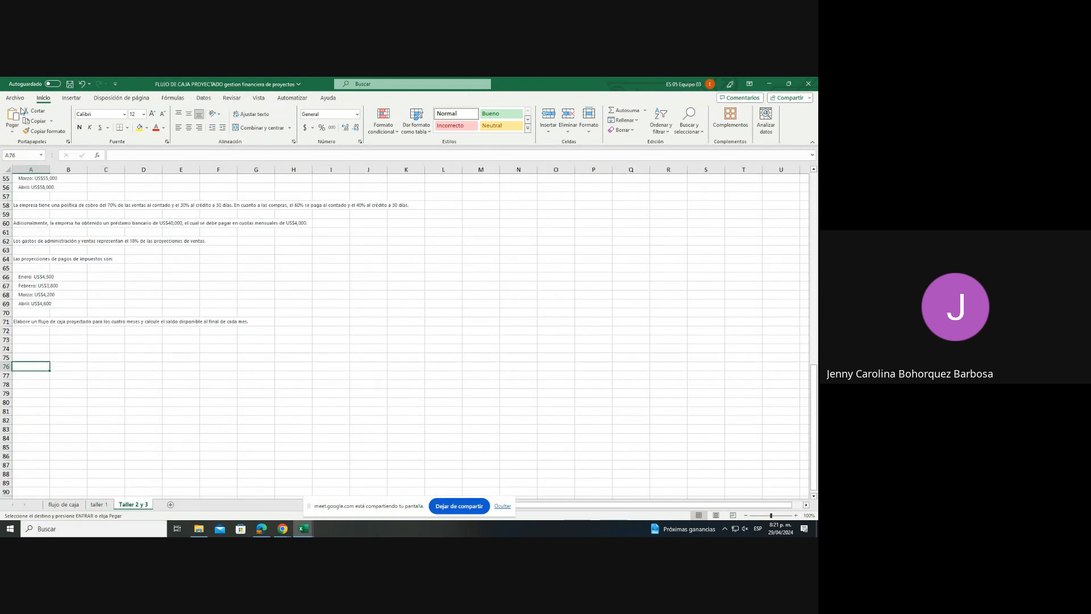
{"action": "left_click", "coordinate": [12, 115]}
{"action": "left_click", "coordinate": [183, 393]}
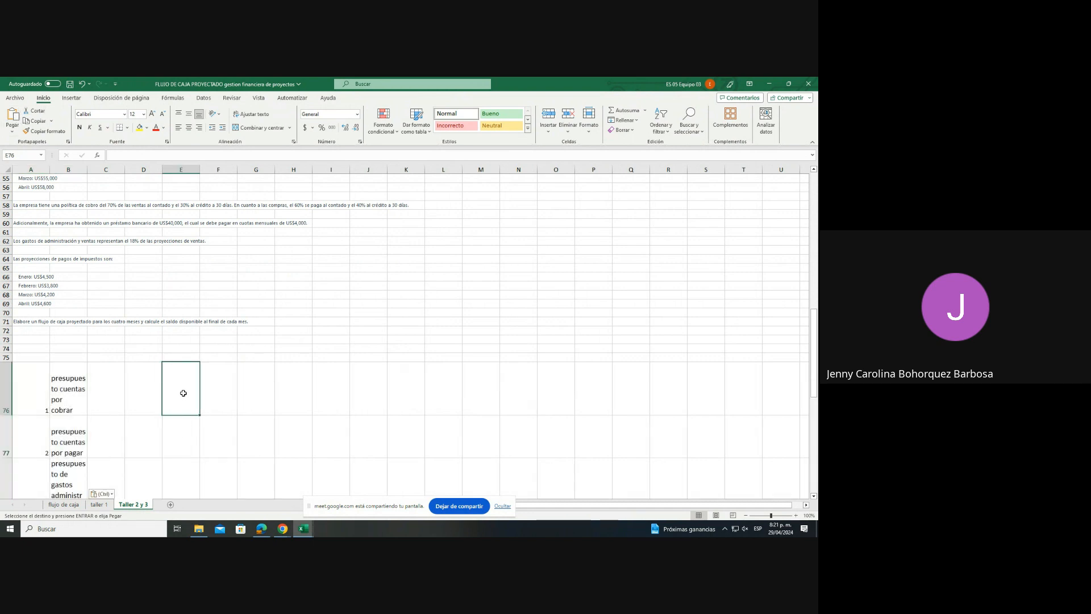
- Look over the pasted list and the data of exercises 3 and 2 on the Taller 2 y 3 sheet
{"action": "scroll", "coordinate": [185, 387], "scroll_direction": "down", "scroll_amount": 7}
{"action": "scroll", "coordinate": [188, 383], "scroll_direction": "up", "scroll_amount": 15}
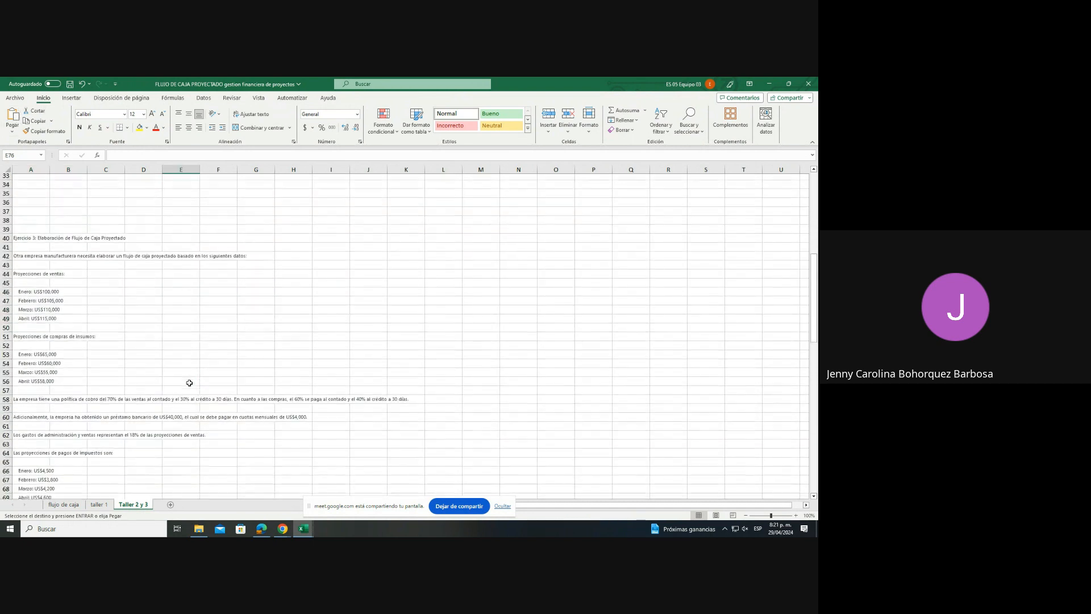
{"action": "scroll", "coordinate": [189, 382], "scroll_direction": "up", "scroll_amount": 11}
{"action": "left_click", "coordinate": [76, 288]}
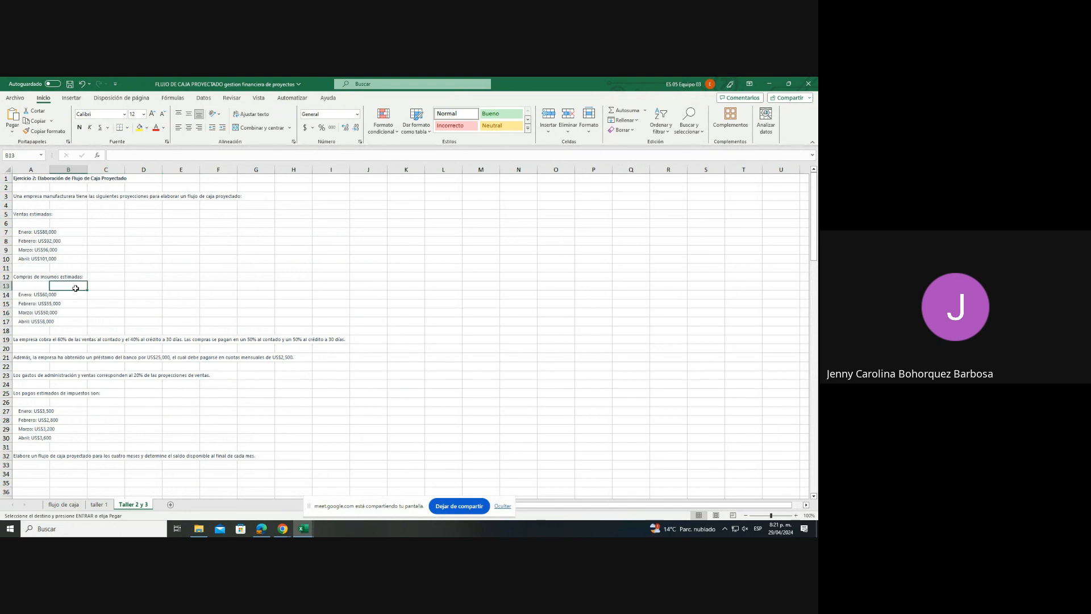
{"action": "scroll", "coordinate": [75, 289], "scroll_direction": "down", "scroll_amount": 3}
{"action": "scroll", "coordinate": [76, 289], "scroll_direction": "up", "scroll_amount": 2}
{"action": "scroll", "coordinate": [76, 288], "scroll_direction": "down", "scroll_amount": 4}
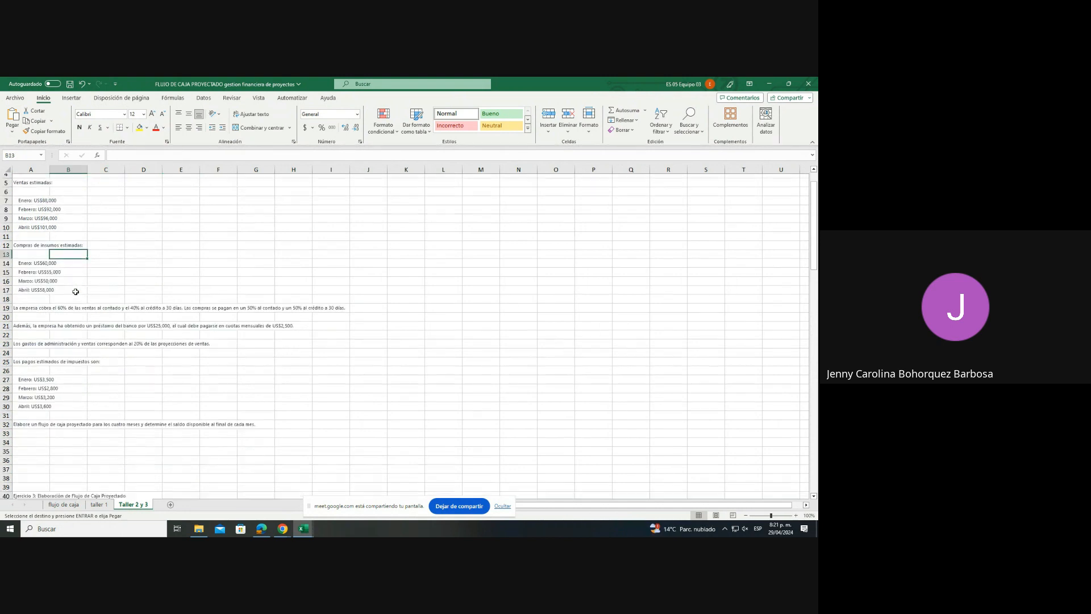
- Open the flujo de caja sheet and review the cuentas por cobrar and cuentas por pagar budgets and the Flujo de caja proyectado
{"action": "left_click", "coordinate": [63, 504]}
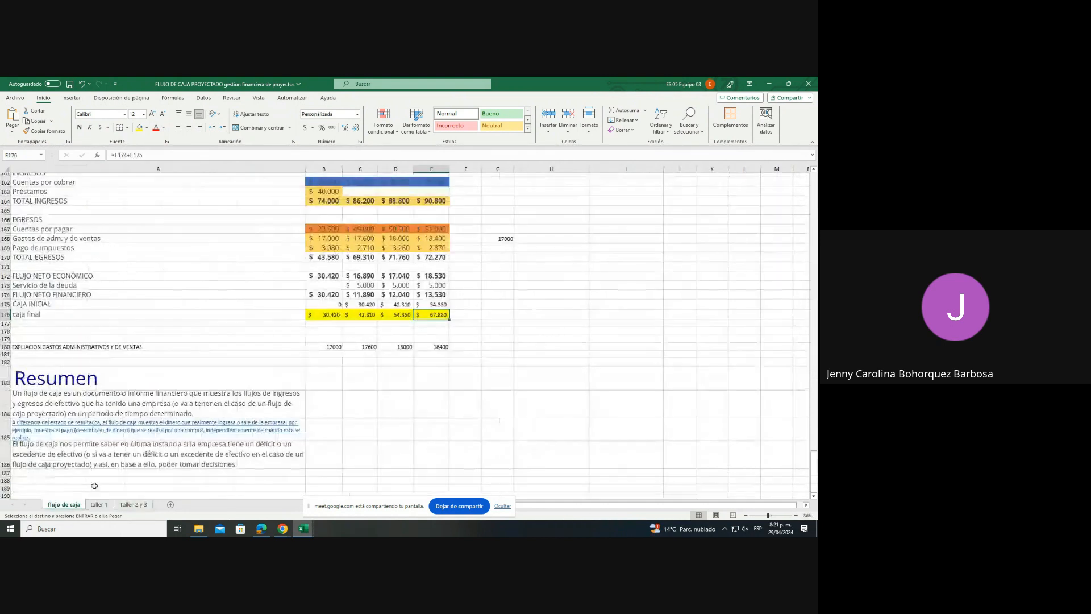
{"action": "scroll", "coordinate": [432, 313], "scroll_direction": "up", "scroll_amount": 6}
{"action": "scroll", "coordinate": [432, 313], "scroll_direction": "up", "scroll_amount": 9}
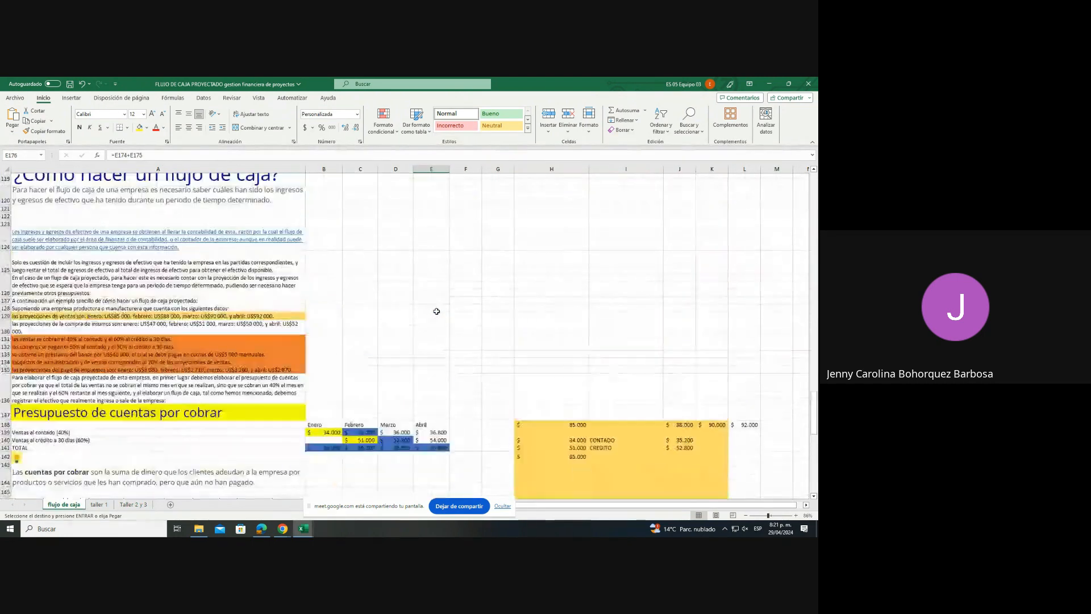
{"action": "scroll", "coordinate": [435, 312], "scroll_direction": "down", "scroll_amount": 5}
{"action": "scroll", "coordinate": [436, 311], "scroll_direction": "down", "scroll_amount": 3}
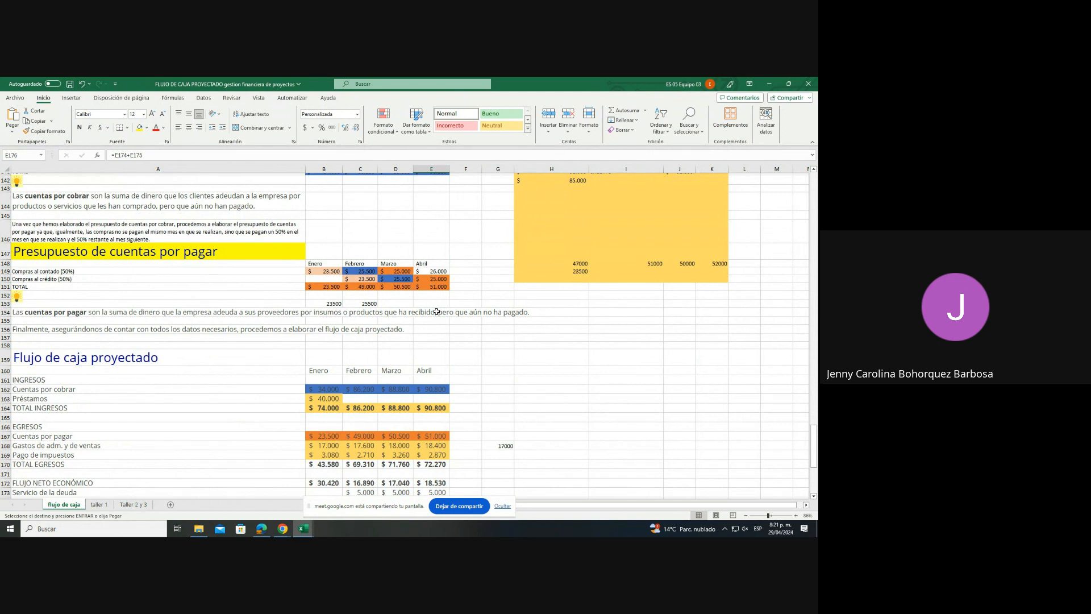
- Save the workbook, plus a copy in the Escritorio folder named "FLUJO DE CAJA PROYECTADO finanzas en excel"
{"action": "left_click", "coordinate": [70, 84]}
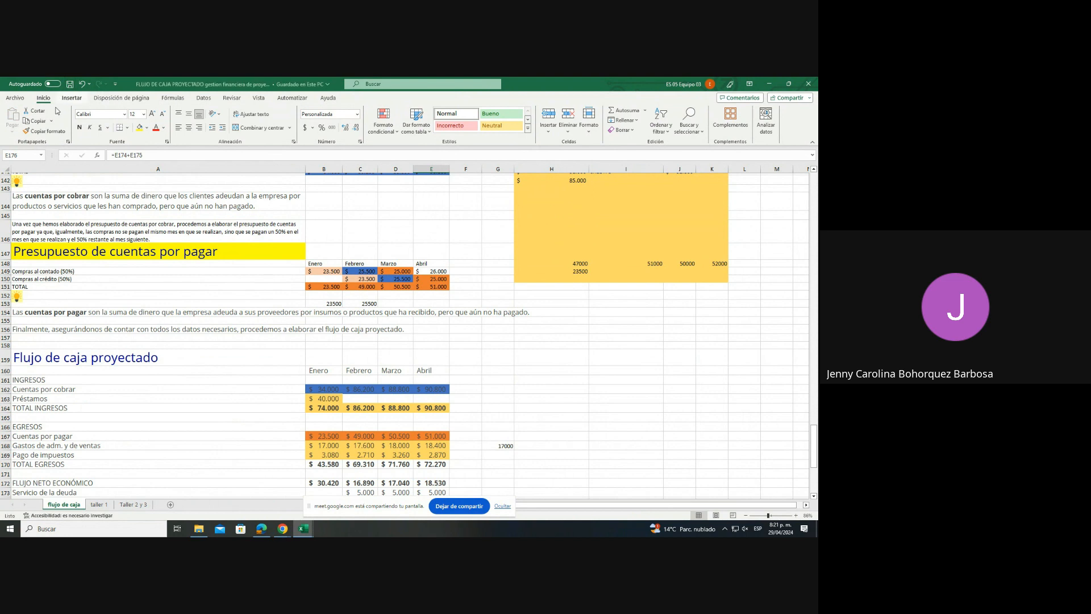
{"action": "left_click", "coordinate": [18, 99]}
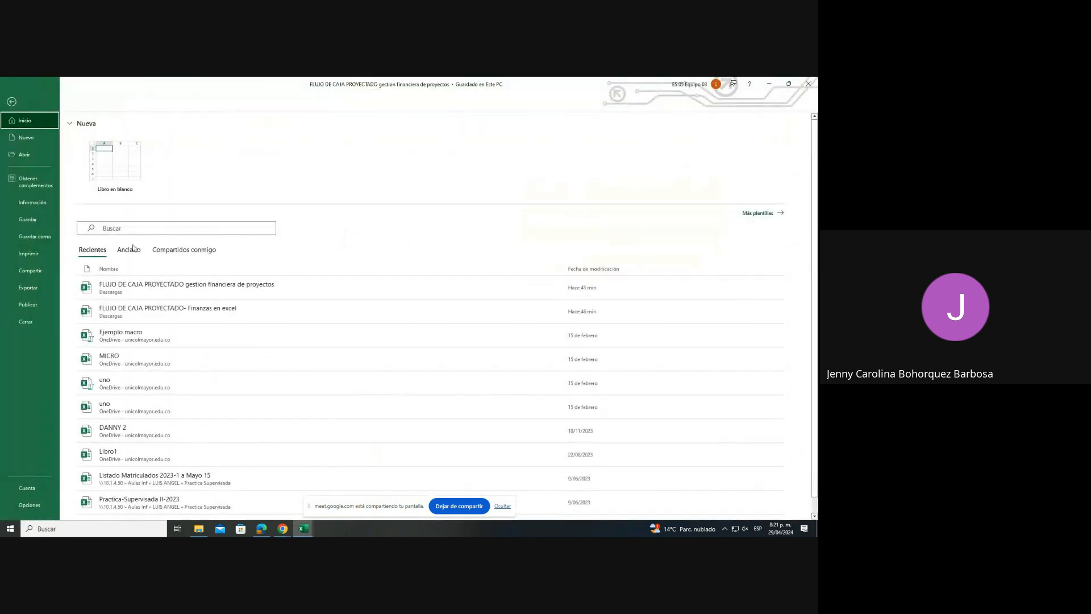
{"action": "left_click", "coordinate": [34, 236]}
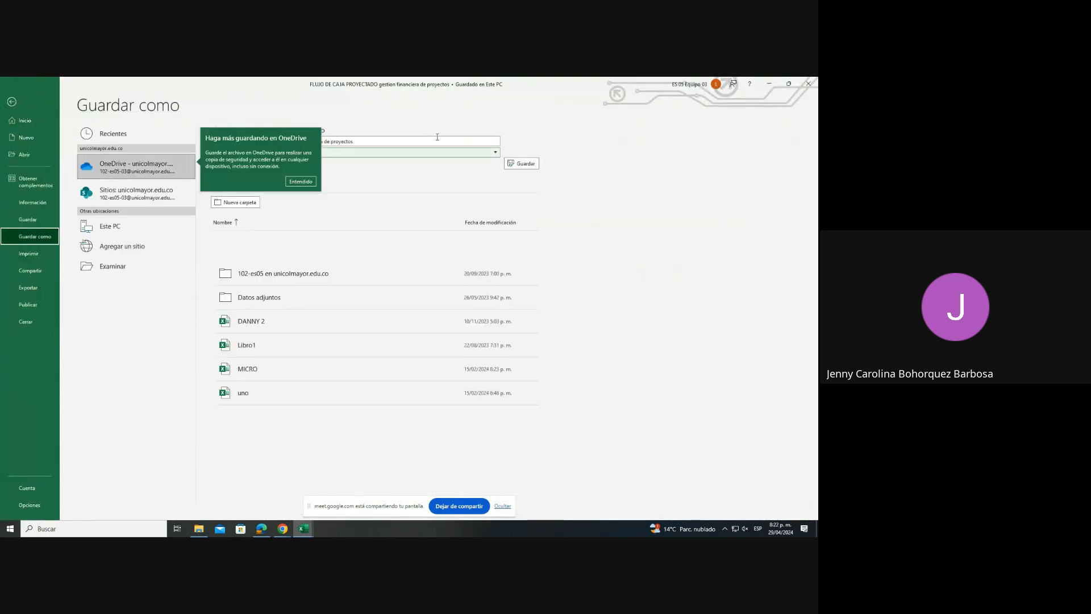
{"action": "left_click", "coordinate": [301, 181]}
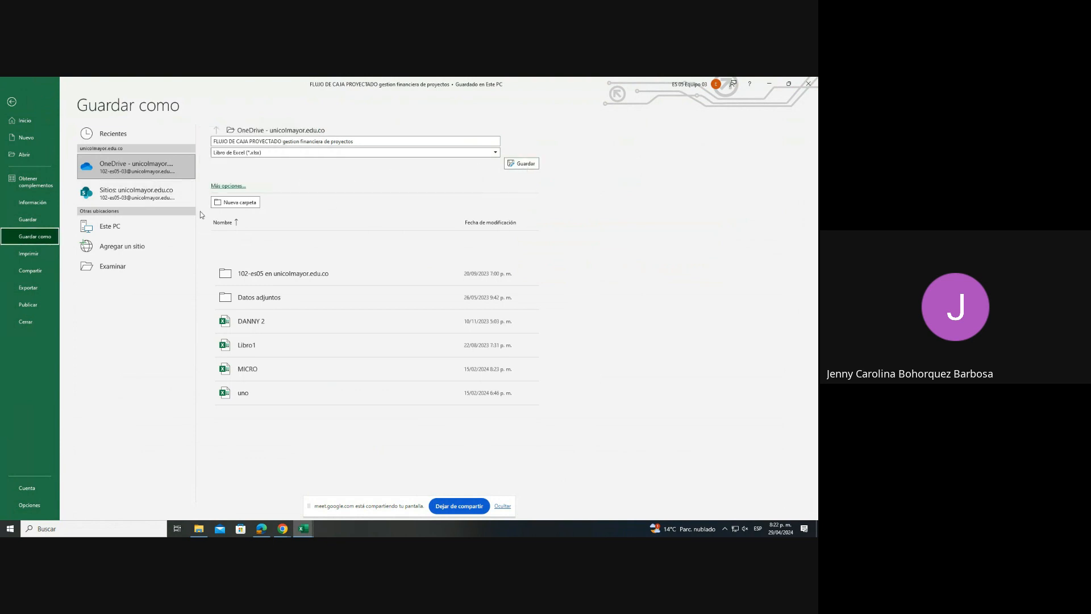
{"action": "left_click", "coordinate": [112, 266]}
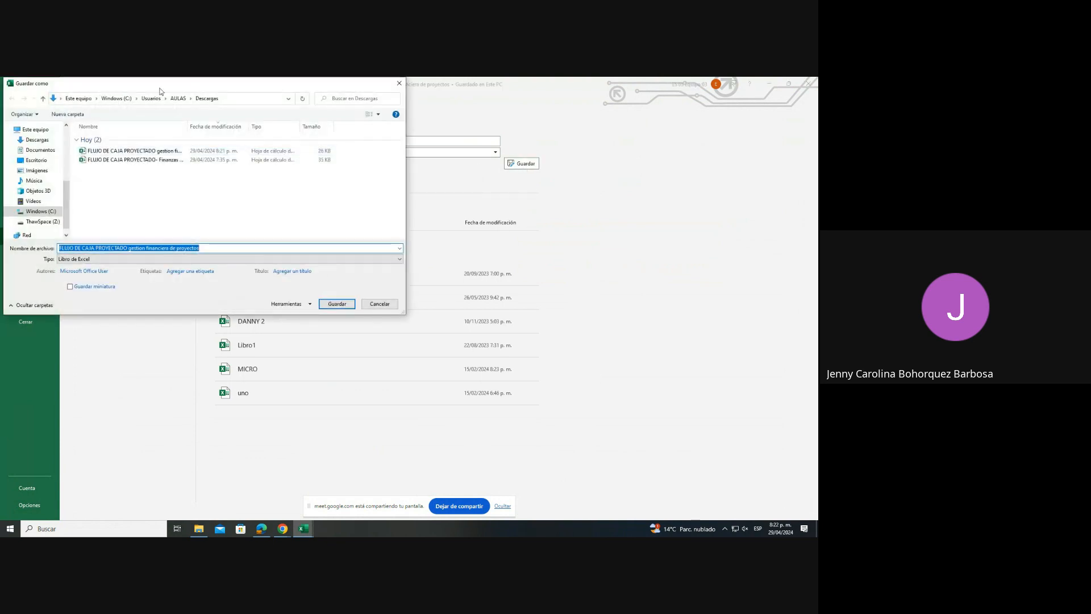
{"action": "left_click", "coordinate": [36, 159]}
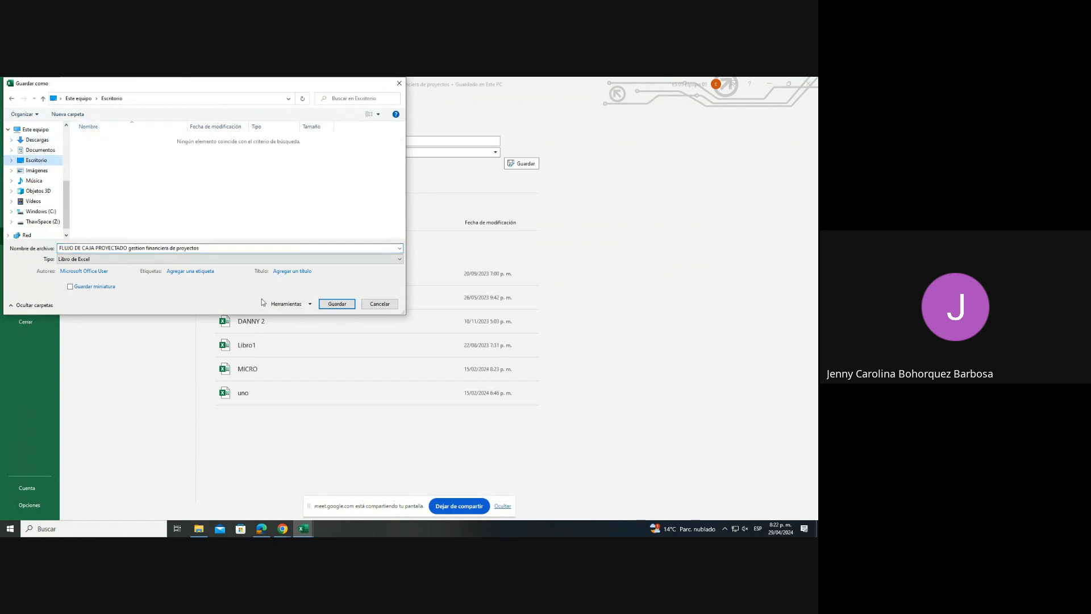
{"action": "left_click", "coordinate": [212, 248]}
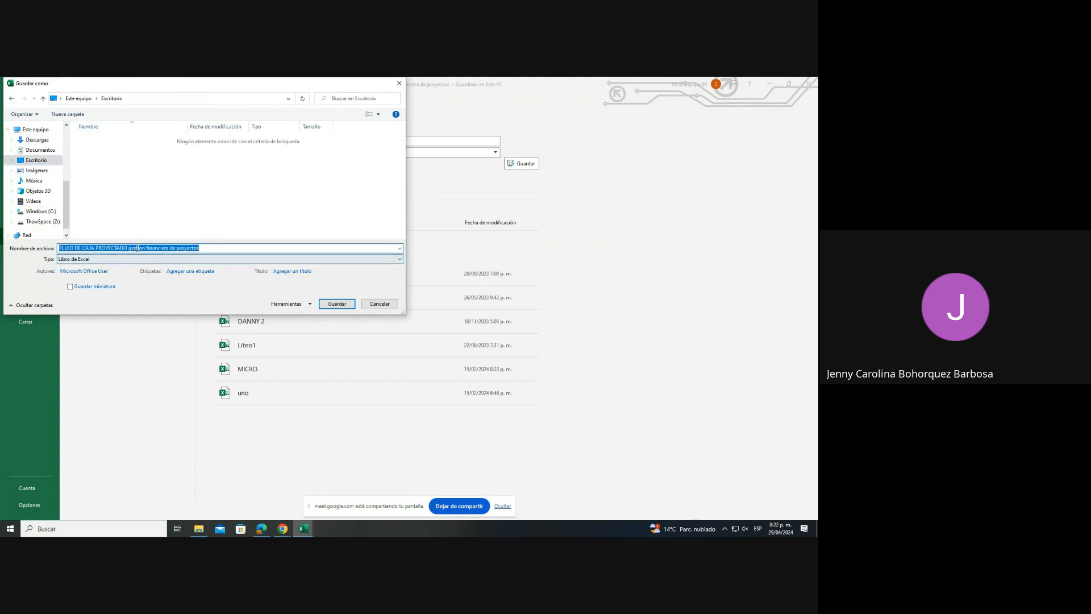
{"action": "left_click_drag", "start_coordinate": [223, 248], "coordinate": [141, 249]}
{"action": "type", "text": "f"}
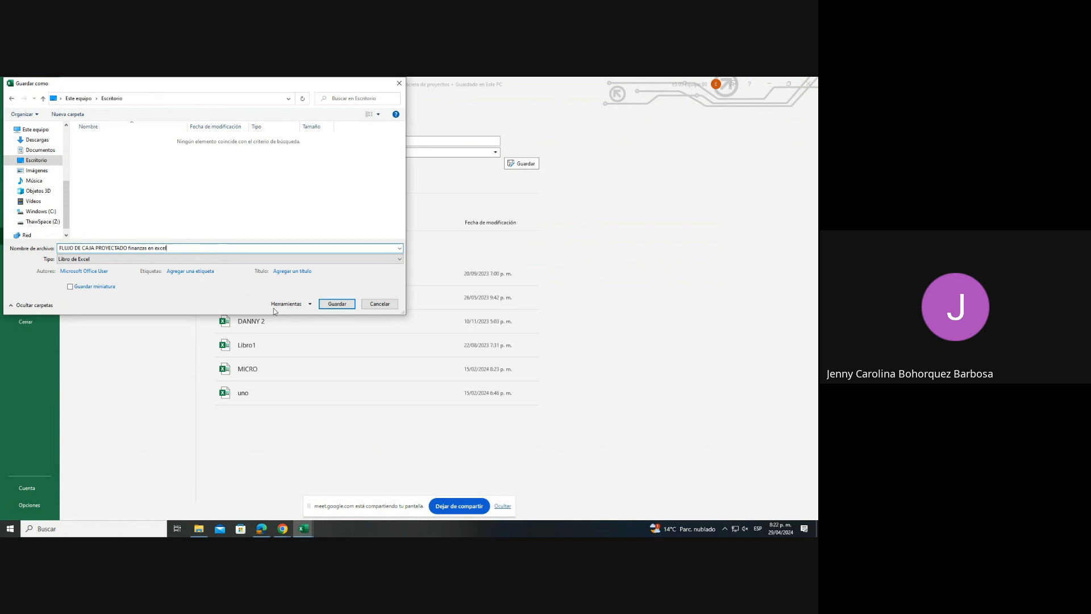
{"action": "left_click", "coordinate": [332, 304]}
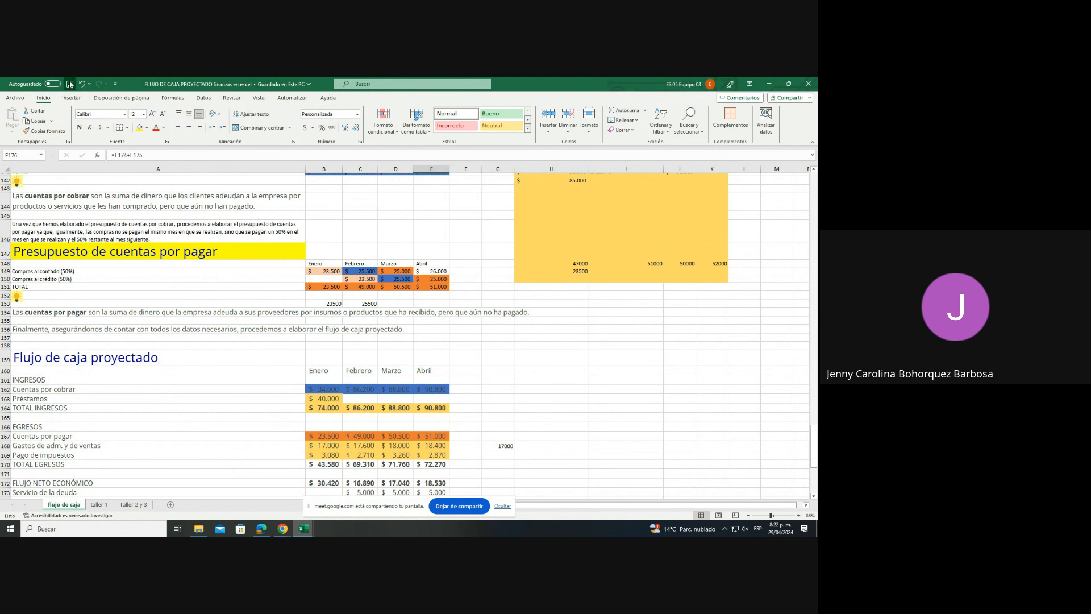
- Close the newly saved workbook and switch to WhatsApp Web in Chrome
{"action": "left_click", "coordinate": [808, 84]}
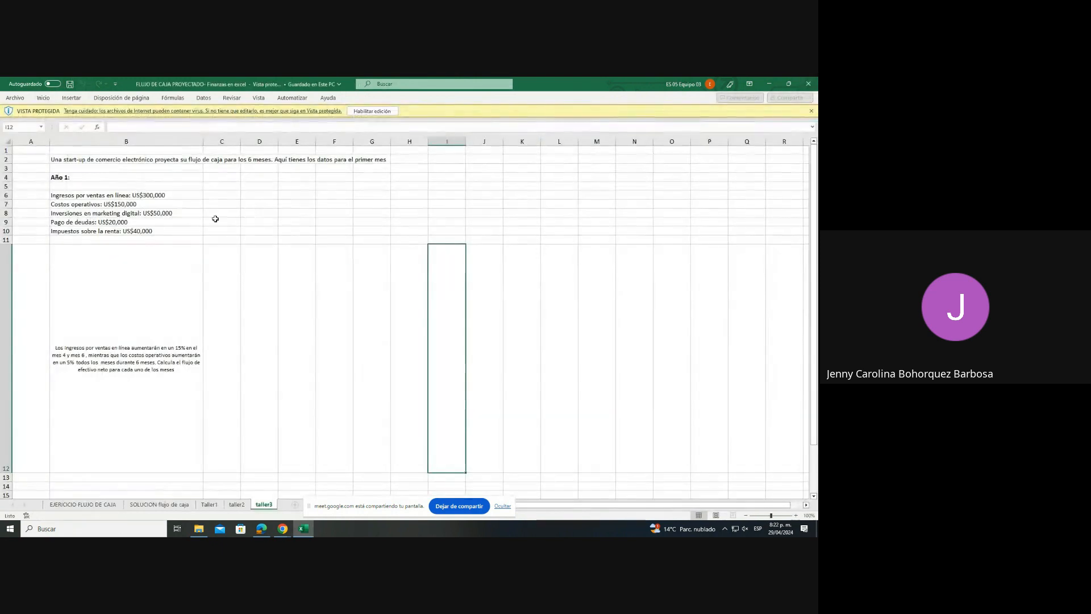
{"action": "left_click", "coordinate": [769, 83]}
{"action": "left_click", "coordinate": [262, 529]}
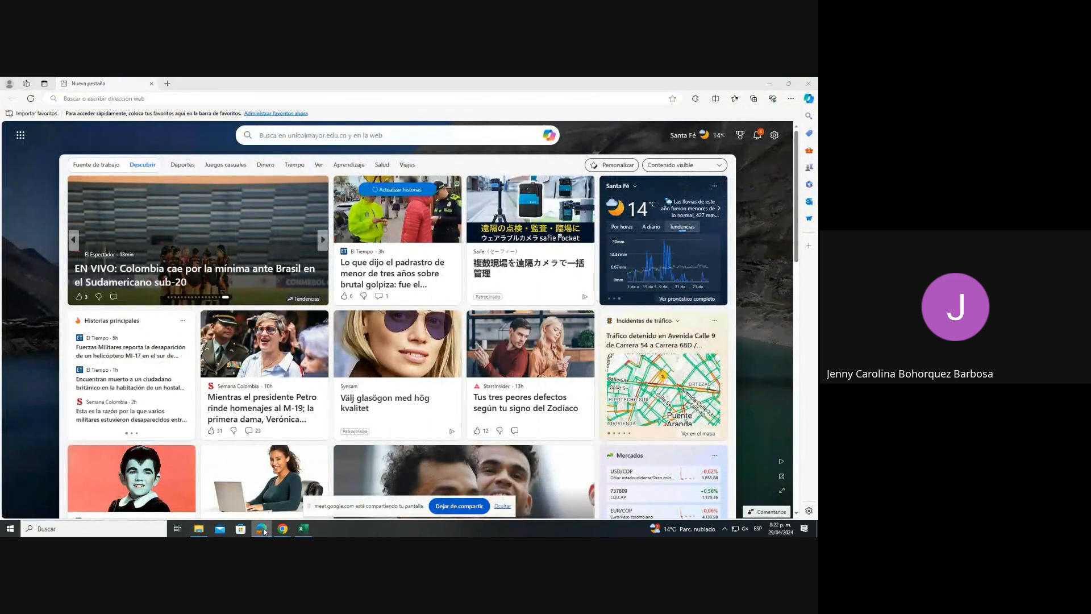
{"action": "left_click", "coordinate": [262, 530]}
{"action": "left_click", "coordinate": [175, 86]}
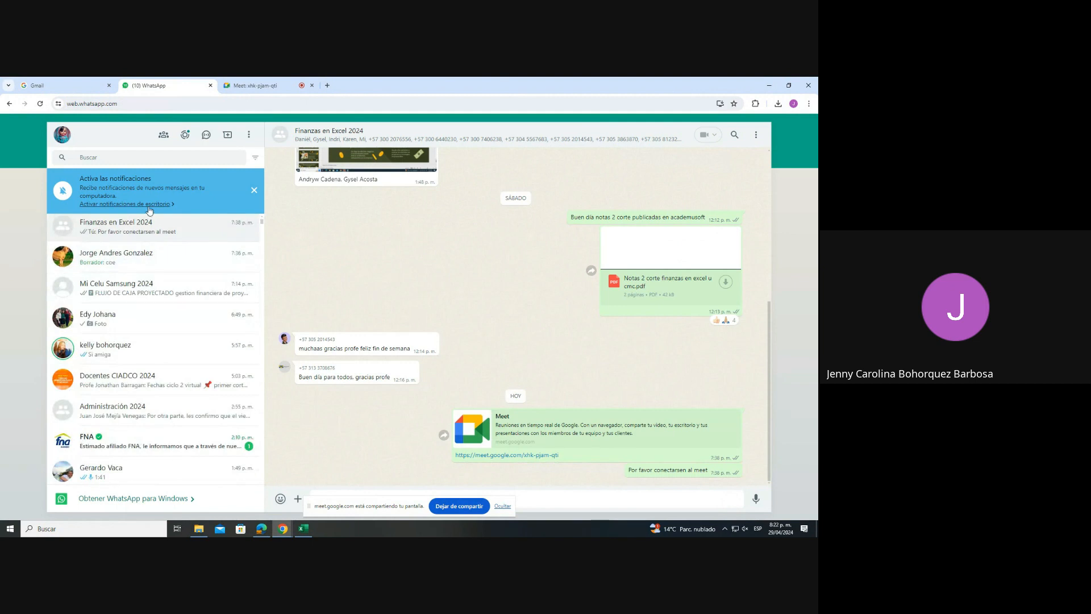
- Send the document "FLUJO DE CAJA PROYECTADO finanzas en excel" from Escritorio to the Finanzas en Excel 2024 group
{"action": "left_click", "coordinate": [296, 498]}
{"action": "left_click", "coordinate": [336, 388]}
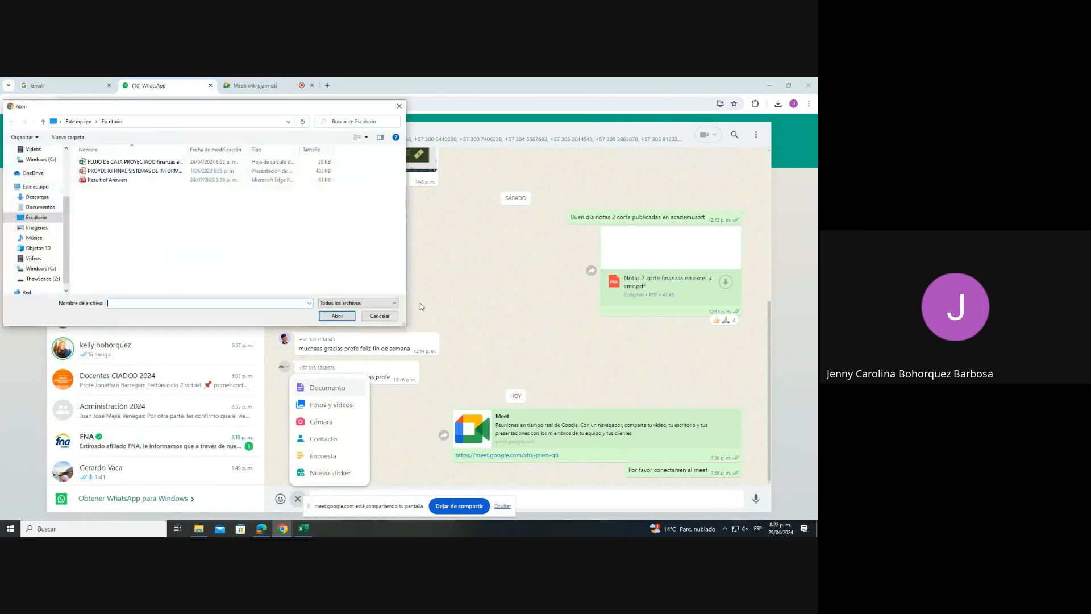
{"action": "left_click", "coordinate": [133, 163]}
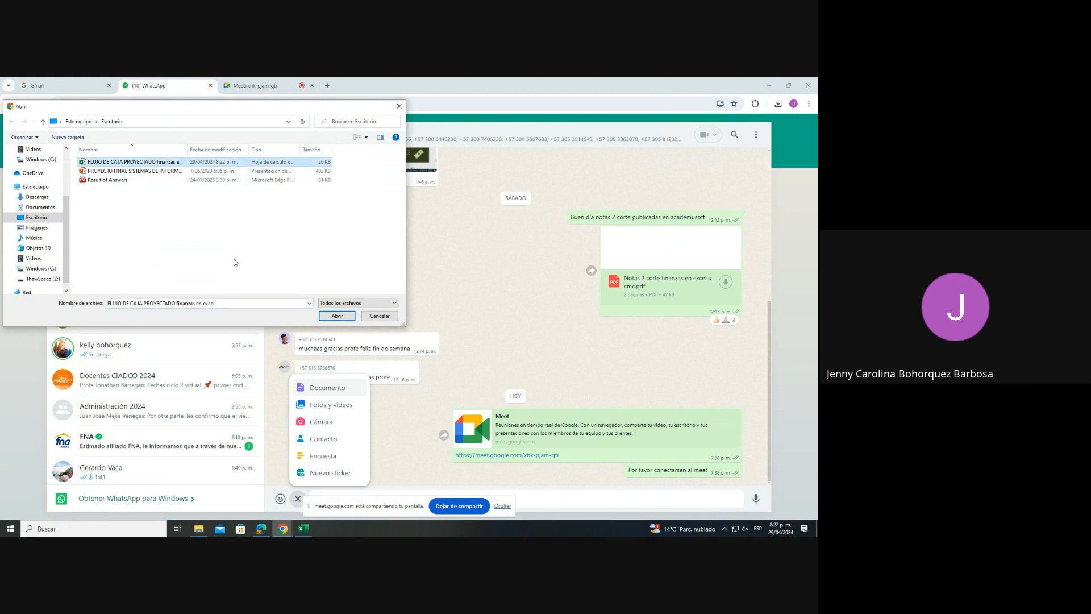
{"action": "left_click", "coordinate": [337, 316]}
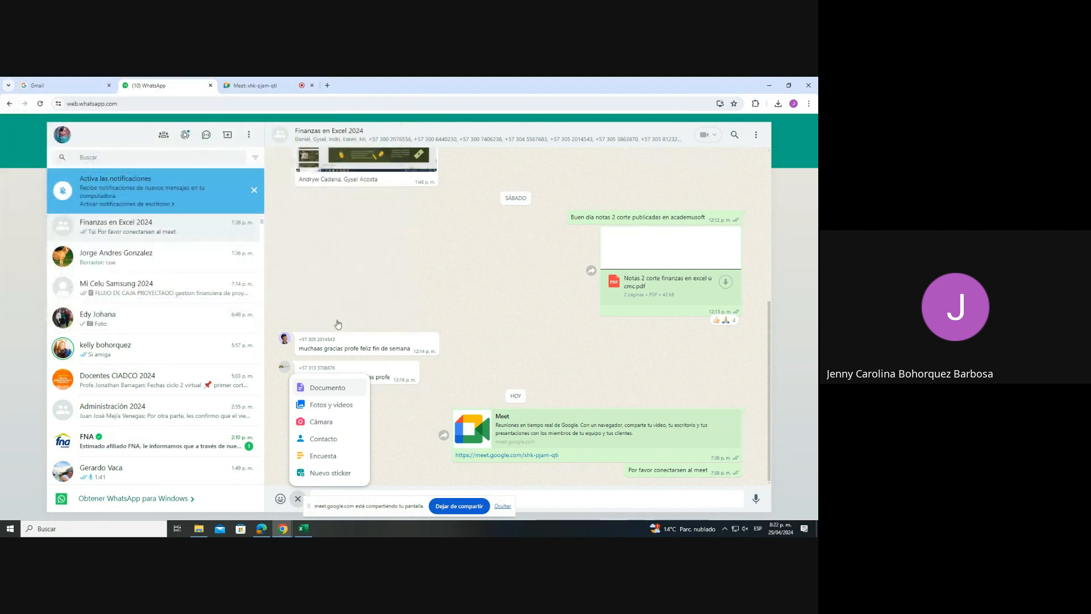
{"action": "key", "text": "Return"}
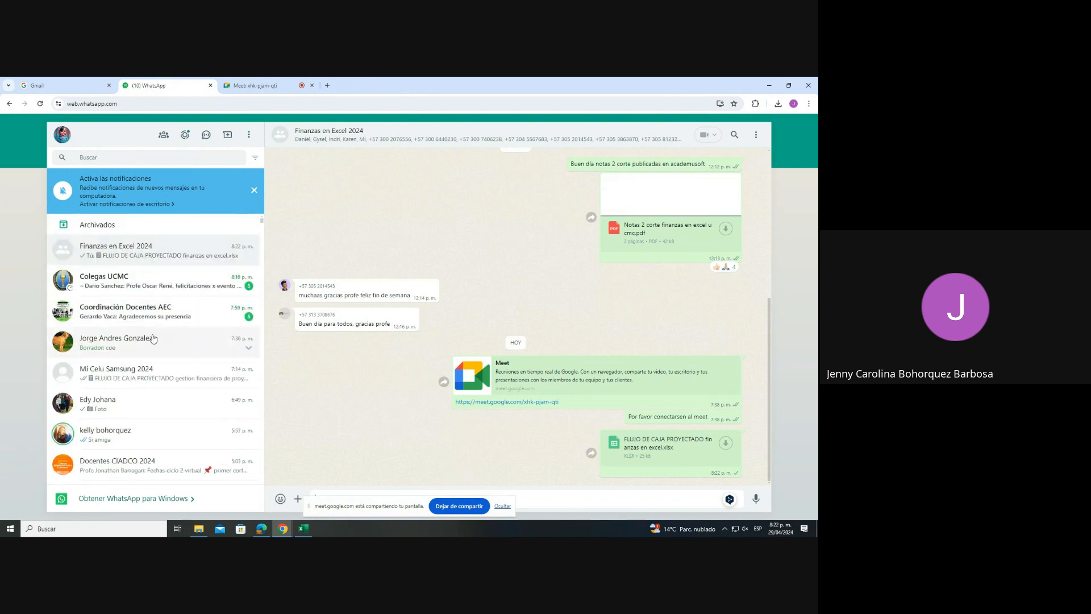
- Switch to the Google Meet call in Chrome and stop sharing the screen
{"action": "left_click", "coordinate": [769, 85]}
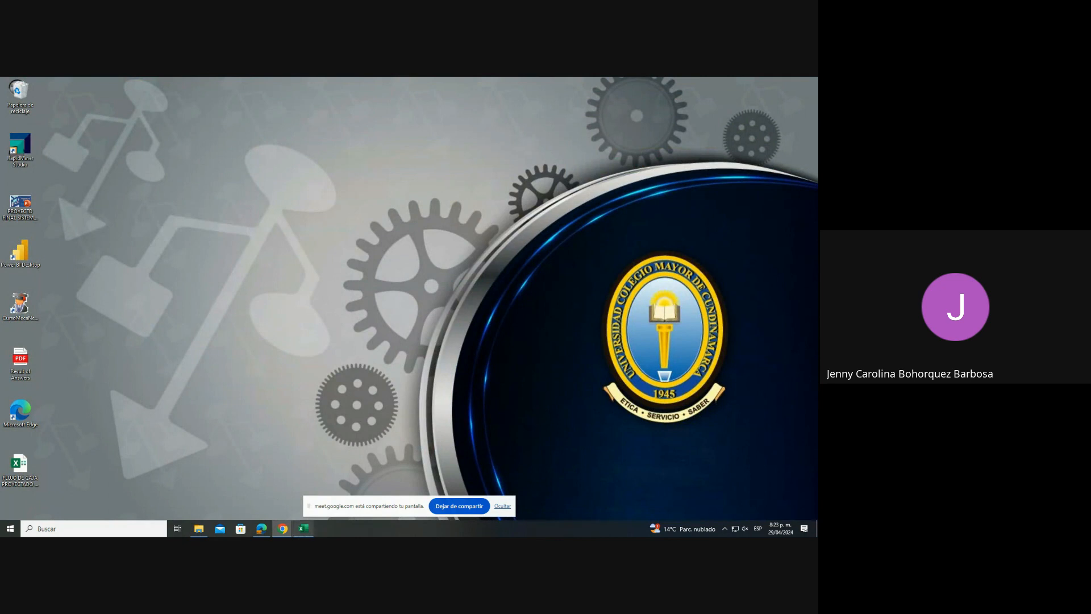
{"action": "mouse_move", "coordinate": [282, 529]}
{"action": "left_click", "coordinate": [233, 490]}
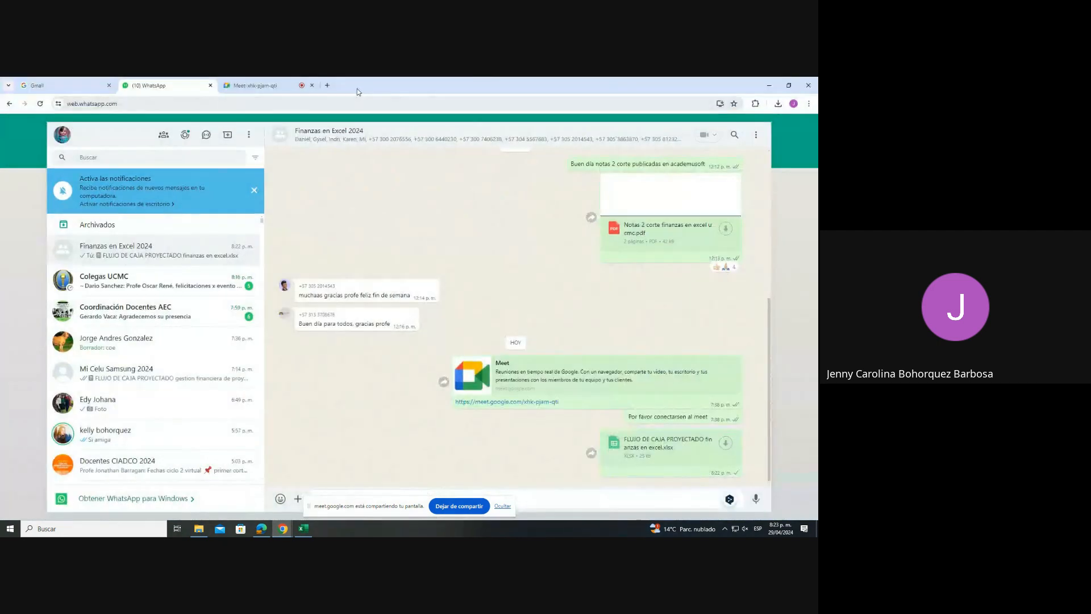
{"action": "left_click", "coordinate": [283, 91]}
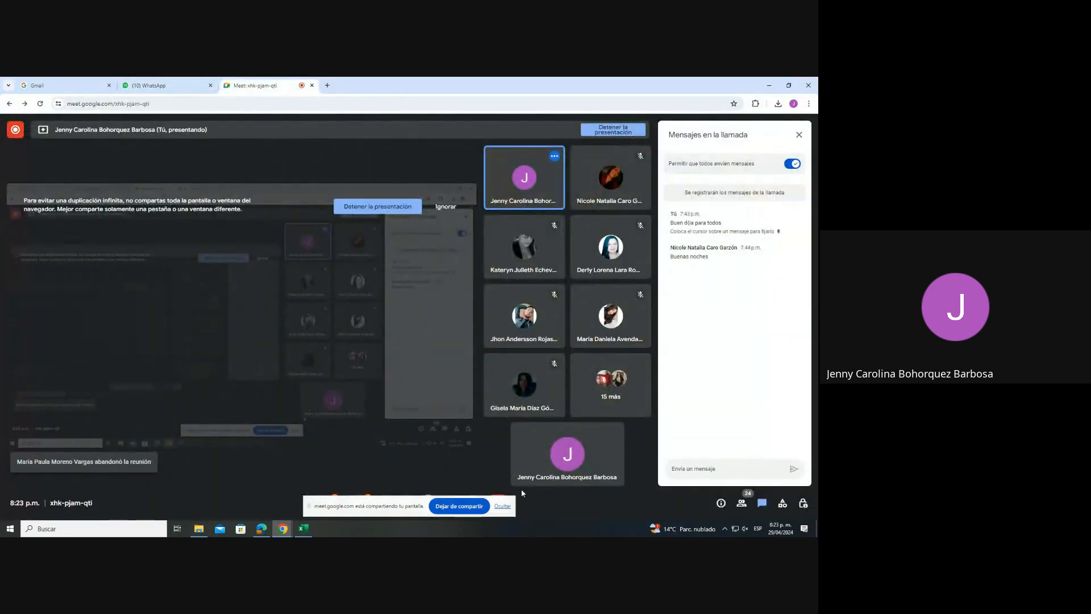
{"action": "left_click", "coordinate": [465, 507]}
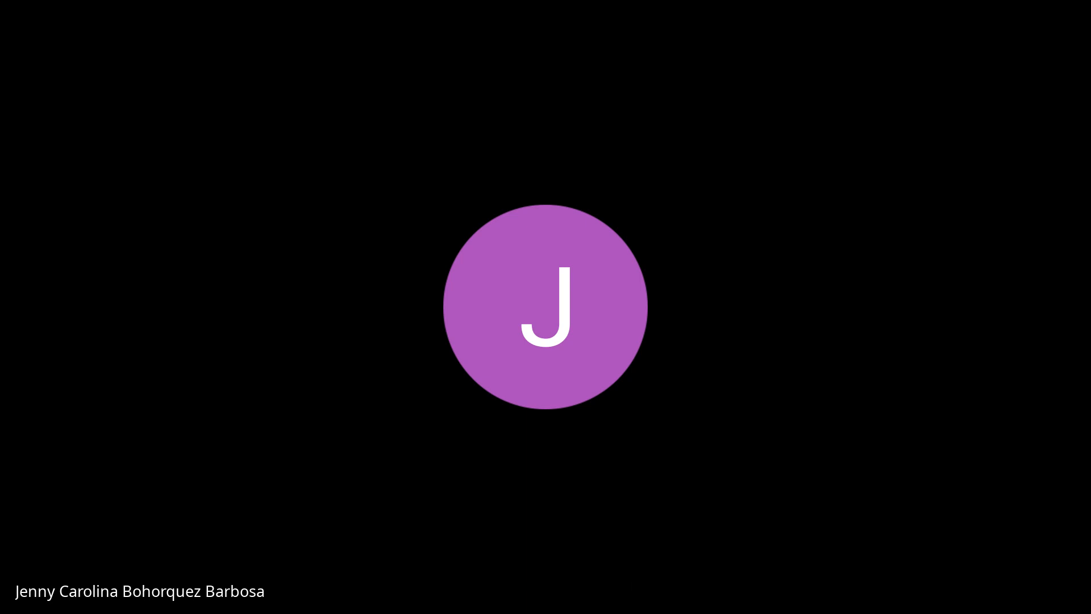